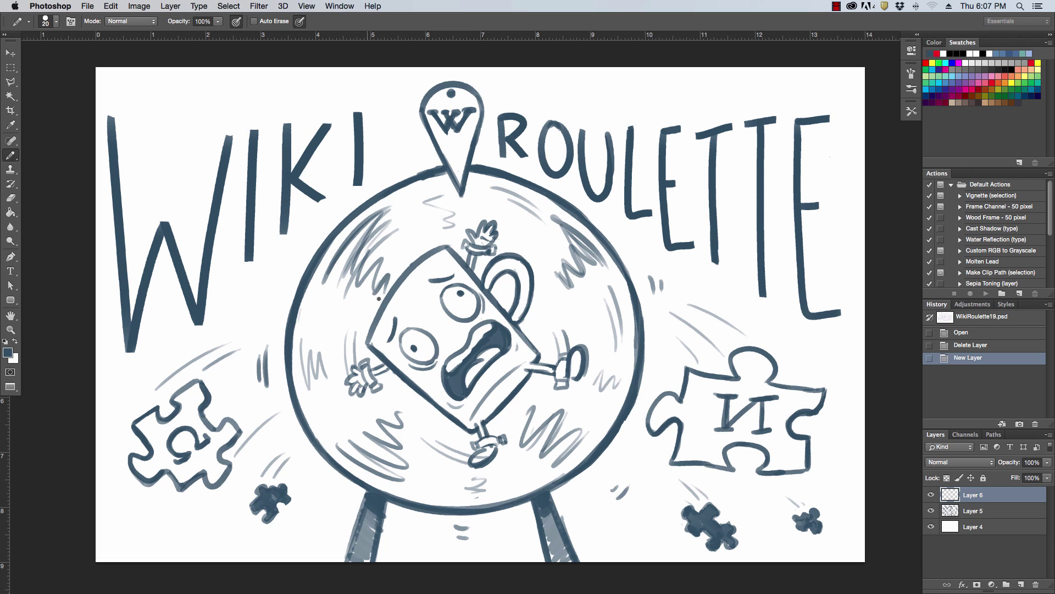
Sketch the character's rounded head on Layer 6 with spiky hair, scowling brows, eyes and a small nose
key("Tab")
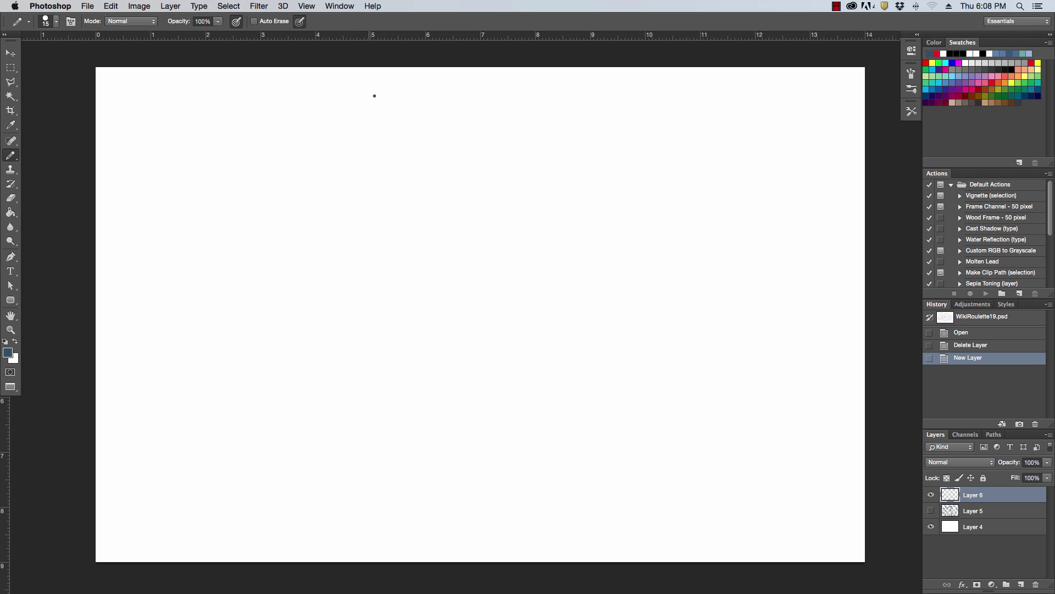
left_click_drag(247, 257, 310, 223)
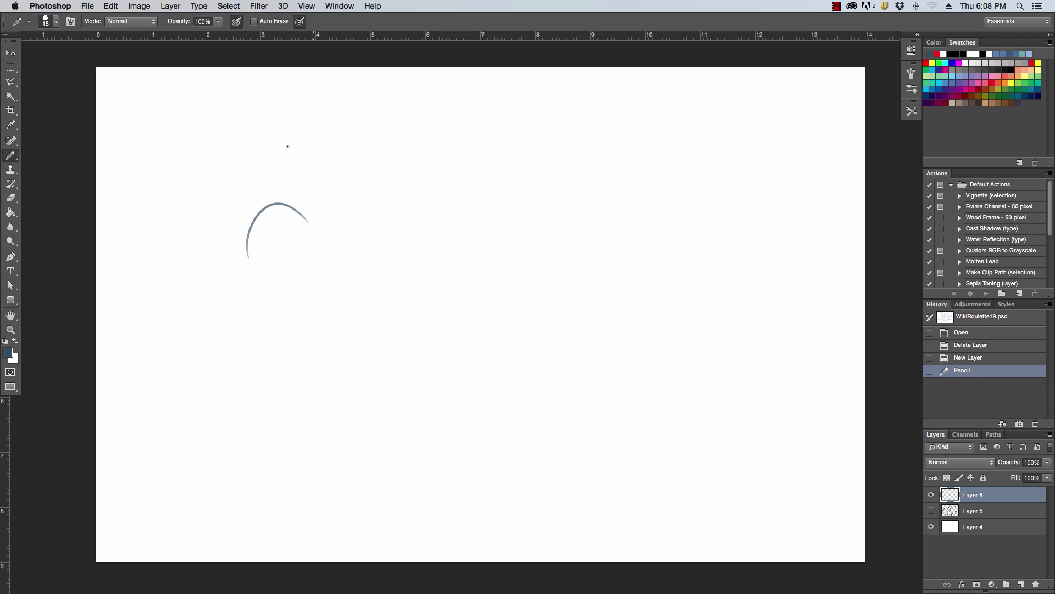
key("super+z")
left_click_drag(251, 263, 319, 251)
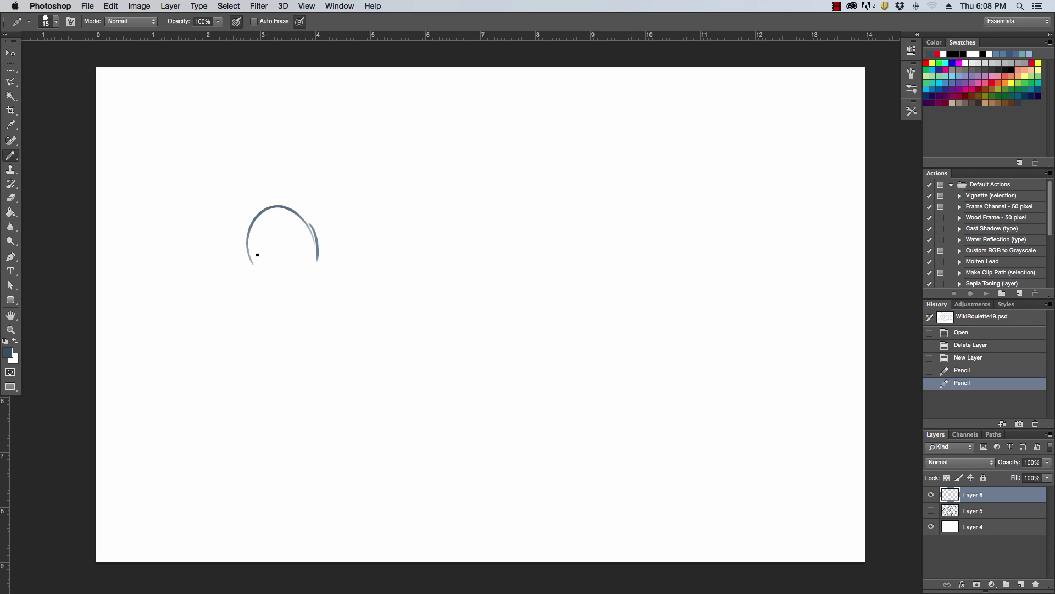
mouse_move(254, 256)
left_mouse_down()
mouse_move(305, 229)
mouse_move(306, 250)
mouse_move(270, 253)
mouse_move(276, 267)
mouse_move(269, 252)
mouse_move(304, 231)
mouse_move(267, 198)
mouse_move(271, 187)
mouse_move(291, 209)
left_mouse_up()
left_click(273, 256)
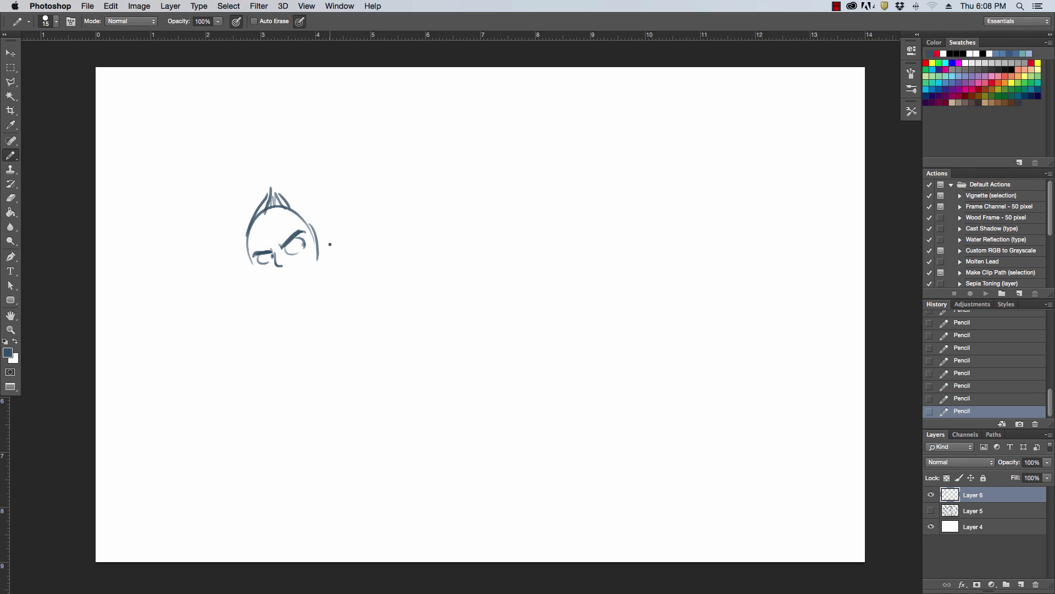
Draw the character's ear, pointed jawline and chin, and rework the nose with a nostril mark
mouse_move(319, 244)
left_mouse_down()
mouse_move(326, 249)
mouse_move(317, 248)
left_mouse_up()
key("super+z")
left_click_drag(315, 239, 316, 250)
mouse_move(255, 267)
left_mouse_down()
mouse_move(291, 298)
mouse_move(312, 268)
mouse_move(288, 299)
mouse_move(321, 261)
mouse_move(316, 275)
mouse_move(319, 240)
mouse_move(316, 262)
mouse_move(317, 248)
mouse_move(289, 268)
left_mouse_up()
key("super+z")
left_click(282, 262)
key("super+z")
key("super+z")
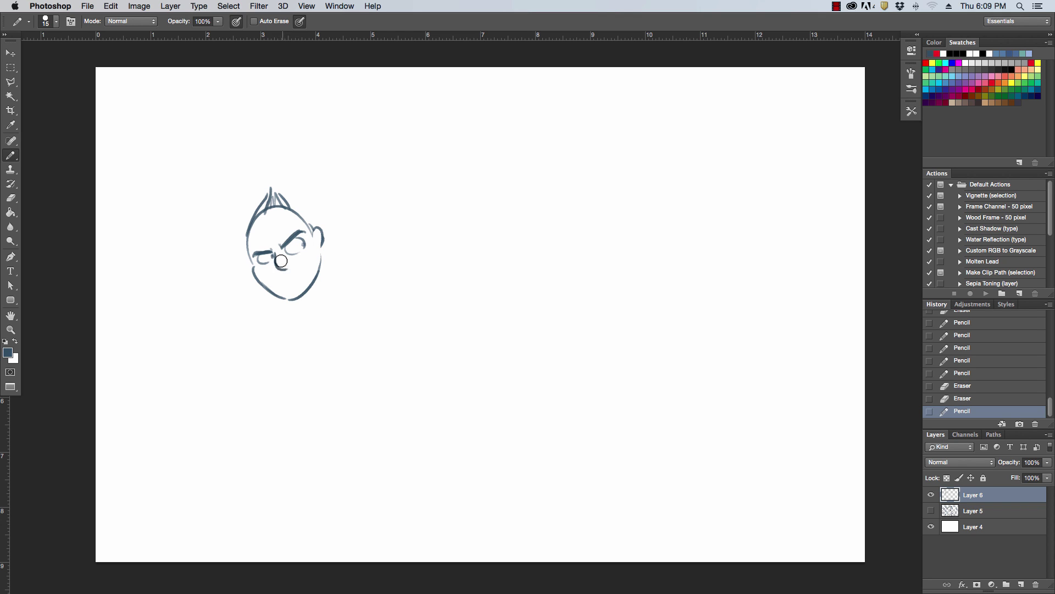
left_click(284, 271)
mouse_move(275, 262)
left_mouse_down()
mouse_move(291, 265)
mouse_move(282, 271)
left_mouse_up()
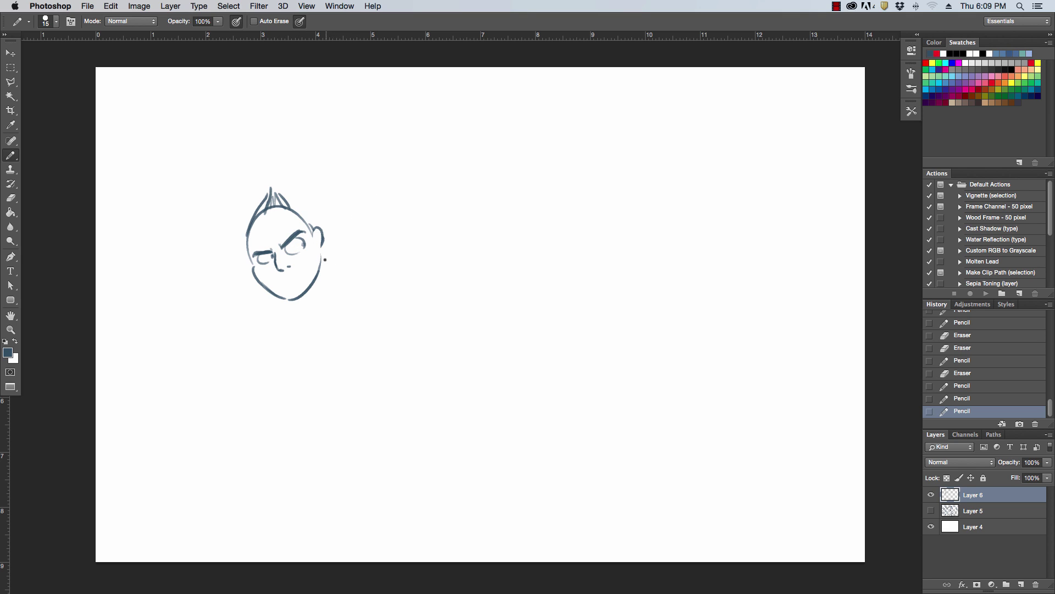
Sketch the neck and shoulder lines, the bent arm reaching down beside the head, and the start of the chest
mouse_move(322, 251)
left_mouse_down()
mouse_move(332, 257)
mouse_move(313, 283)
mouse_move(393, 234)
left_mouse_up()
left_click_drag(264, 286, 254, 295)
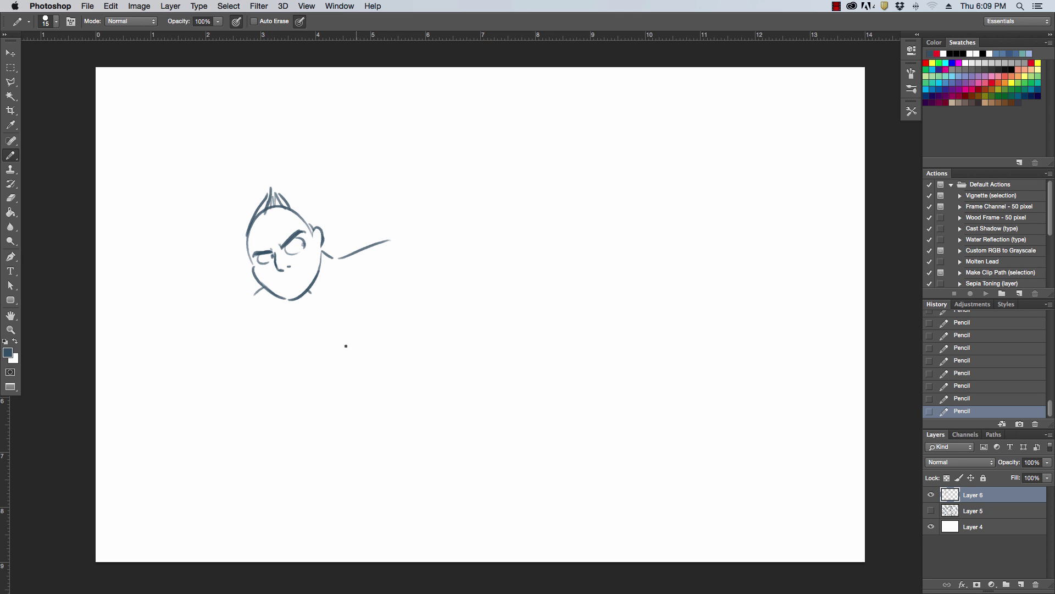
mouse_move(192, 345)
left_mouse_down()
mouse_move(233, 297)
mouse_move(263, 288)
left_mouse_up()
mouse_move(234, 324)
left_mouse_down()
mouse_move(291, 313)
mouse_move(217, 353)
left_mouse_up()
left_click_drag(231, 297, 188, 359)
mouse_move(242, 324)
left_mouse_down()
mouse_move(187, 392)
mouse_move(206, 385)
left_mouse_up()
left_click_drag(292, 311, 311, 328)
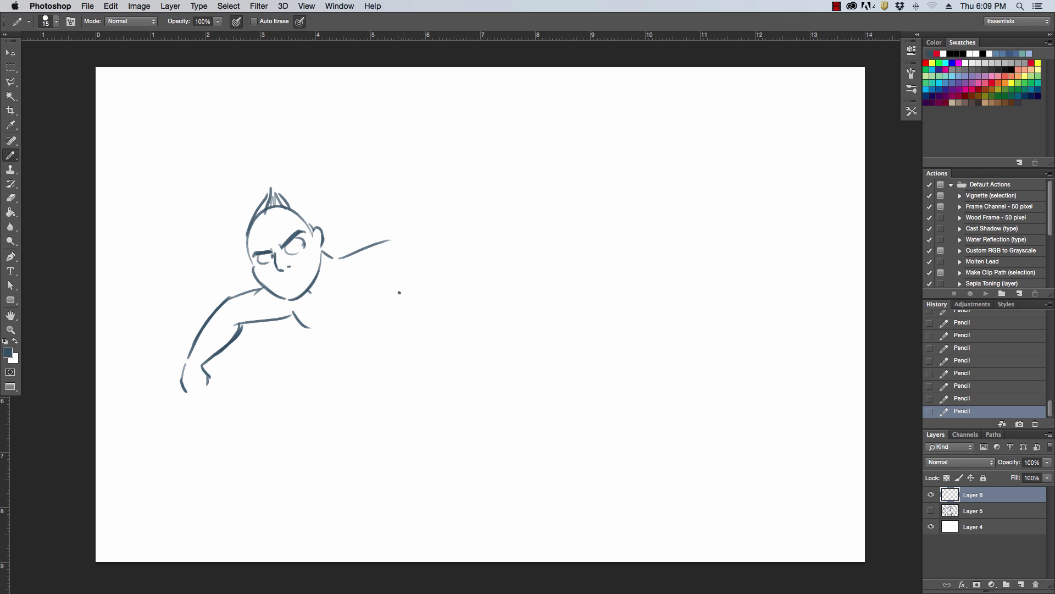
Sketch the curved back and torso lines, the waistline and a rough forward thigh
left_click_drag(381, 276, 409, 320)
mouse_move(347, 268)
left_mouse_down()
mouse_move(403, 369)
mouse_move(289, 424)
mouse_move(299, 447)
left_mouse_up()
left_click_drag(290, 449, 270, 460)
left_click_drag(366, 391, 344, 437)
mouse_move(360, 401)
left_mouse_down()
mouse_move(305, 439)
mouse_move(335, 443)
mouse_move(381, 406)
left_mouse_up()
mouse_move(353, 399)
left_mouse_down()
mouse_move(382, 408)
mouse_move(382, 437)
left_mouse_up()
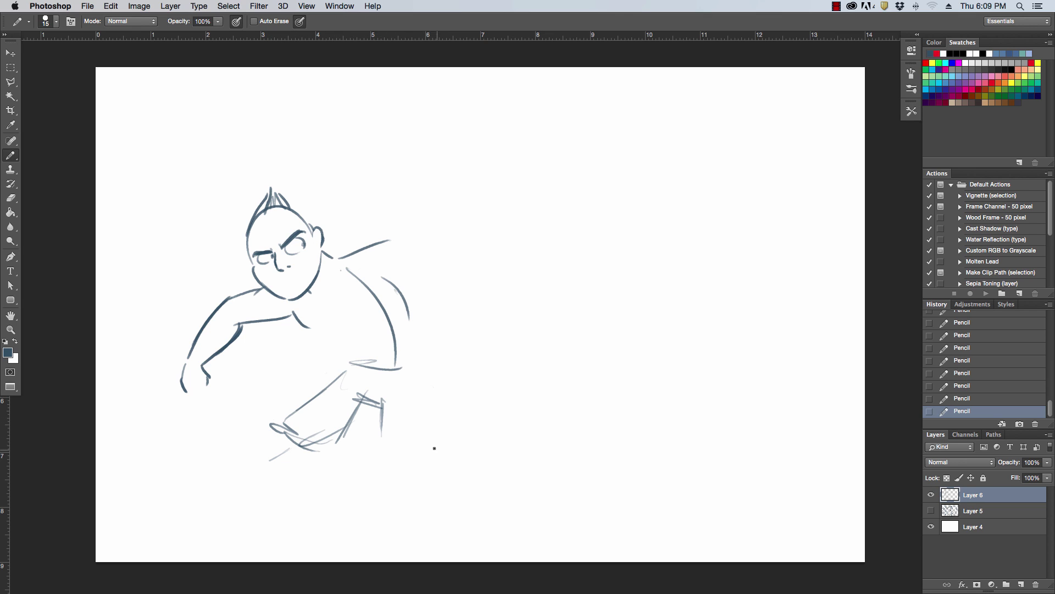
Rough in the rear leg's outer edge and build up the front thigh and shorts hem with repeated strokes
left_click_drag(428, 375, 439, 420)
left_click_drag(424, 384, 438, 450)
mouse_move(281, 436)
left_mouse_down()
mouse_move(290, 461)
mouse_move(221, 456)
mouse_move(304, 468)
left_mouse_up()
left_click_drag(336, 378, 265, 433)
mouse_move(348, 366)
left_mouse_down()
mouse_move(273, 446)
mouse_move(289, 468)
left_mouse_up()
mouse_move(273, 422)
left_mouse_down()
mouse_move(304, 444)
mouse_move(360, 399)
left_mouse_up()
left_click_drag(315, 446, 353, 411)
left_click_drag(351, 393, 388, 412)
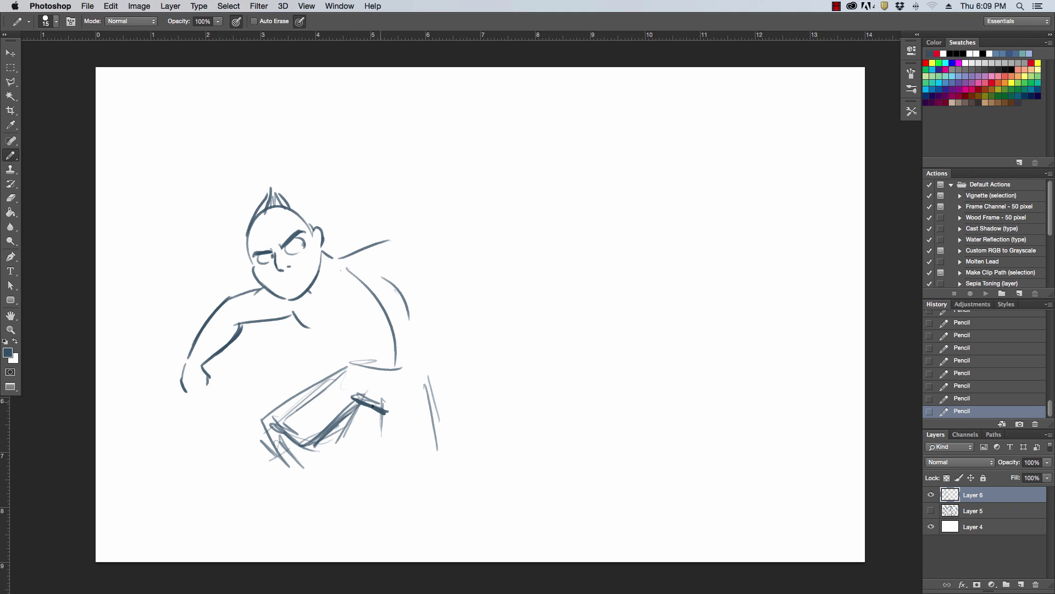
Draw the front lower leg from the knee down to the ankle and add its foot
left_click_drag(258, 423, 276, 500)
mouse_move(293, 446)
left_mouse_down()
mouse_move(299, 479)
mouse_move(294, 452)
mouse_move(301, 460)
left_mouse_up()
mouse_move(295, 500)
left_mouse_down()
mouse_move(300, 462)
mouse_move(293, 505)
mouse_move(239, 523)
mouse_move(267, 536)
mouse_move(248, 537)
mouse_move(297, 530)
left_mouse_up()
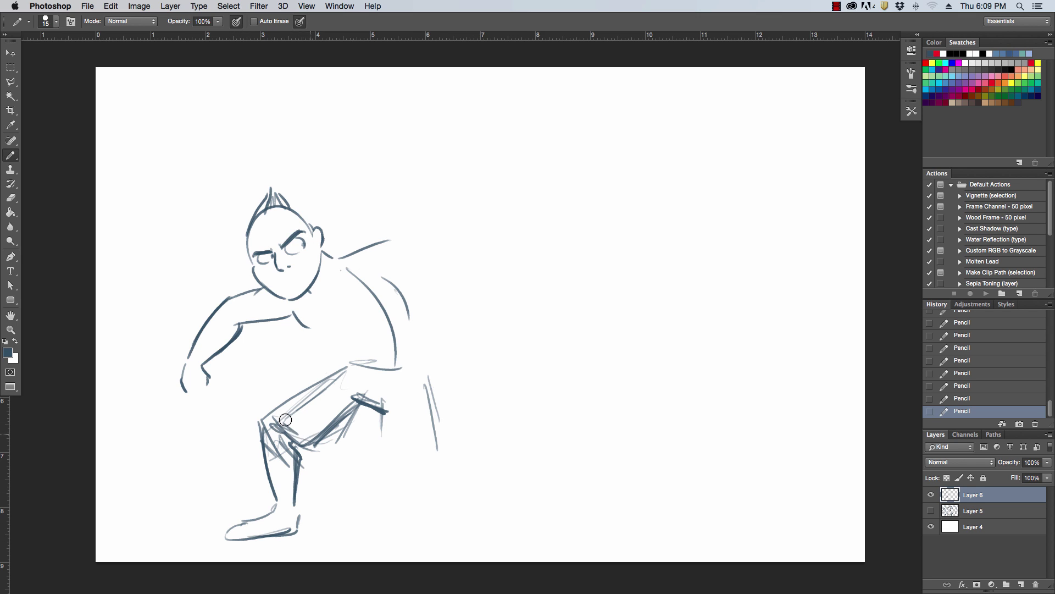
Erase the rough thigh and hip strokes and draw the chest line across the torso
mouse_move(285, 422)
left_mouse_down()
mouse_move(336, 392)
mouse_move(330, 422)
mouse_move(365, 391)
mouse_move(386, 398)
mouse_move(420, 374)
mouse_move(438, 437)
left_mouse_up()
mouse_move(381, 306)
left_mouse_down()
mouse_move(316, 332)
mouse_move(341, 318)
left_mouse_up()
left_click_drag(340, 302, 348, 323)
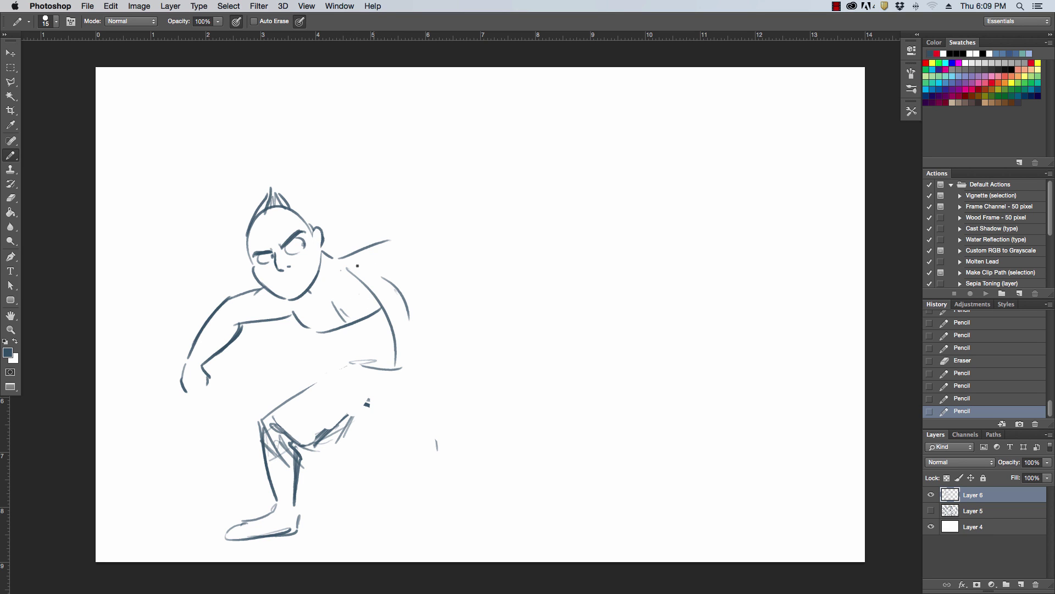
Clean up the arm's underside, form the clenched fist, and draw the belly and back contours
left_click_drag(239, 323, 284, 319)
mouse_move(193, 390)
left_mouse_down()
mouse_move(211, 381)
mouse_move(213, 364)
left_mouse_up()
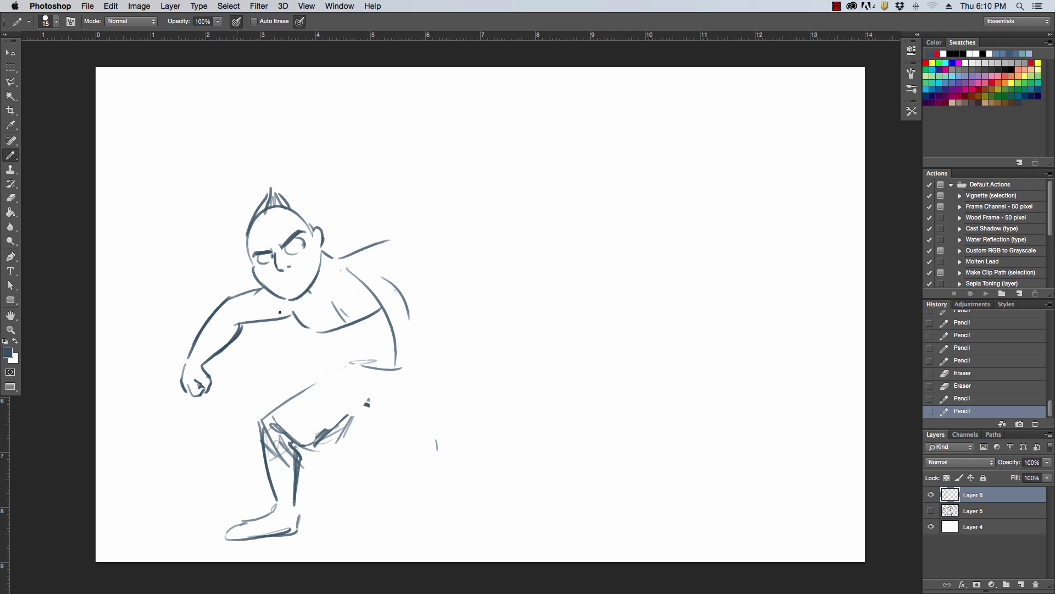
mouse_move(278, 313)
left_mouse_down()
mouse_move(289, 317)
mouse_move(273, 304)
mouse_move(336, 356)
left_mouse_up()
left_click_drag(381, 270, 400, 354)
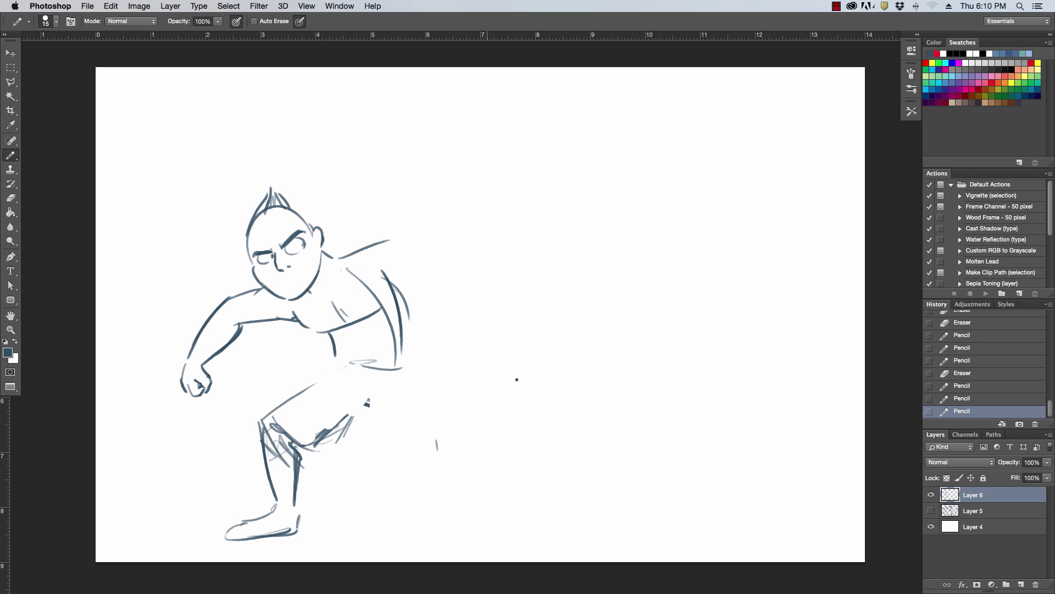
Draw the rear leg with its shorts leg, knee, calf and foot, and erase stray strokes around the front knee
left_click_drag(367, 391, 362, 422)
left_click_drag(405, 374, 440, 422)
mouse_move(368, 409)
left_mouse_down()
mouse_move(390, 440)
mouse_move(421, 456)
left_mouse_up()
left_click_drag(414, 459, 444, 497)
mouse_move(440, 446)
left_mouse_down()
mouse_move(464, 515)
mouse_move(445, 542)
mouse_move(485, 545)
left_mouse_up()
left_click_drag(467, 513, 475, 536)
mouse_move(415, 446)
left_mouse_down()
mouse_move(432, 453)
mouse_move(396, 443)
mouse_move(442, 430)
left_mouse_up()
mouse_move(317, 441)
left_mouse_down()
mouse_move(360, 404)
mouse_move(339, 435)
mouse_move(270, 426)
mouse_move(290, 449)
left_mouse_up()
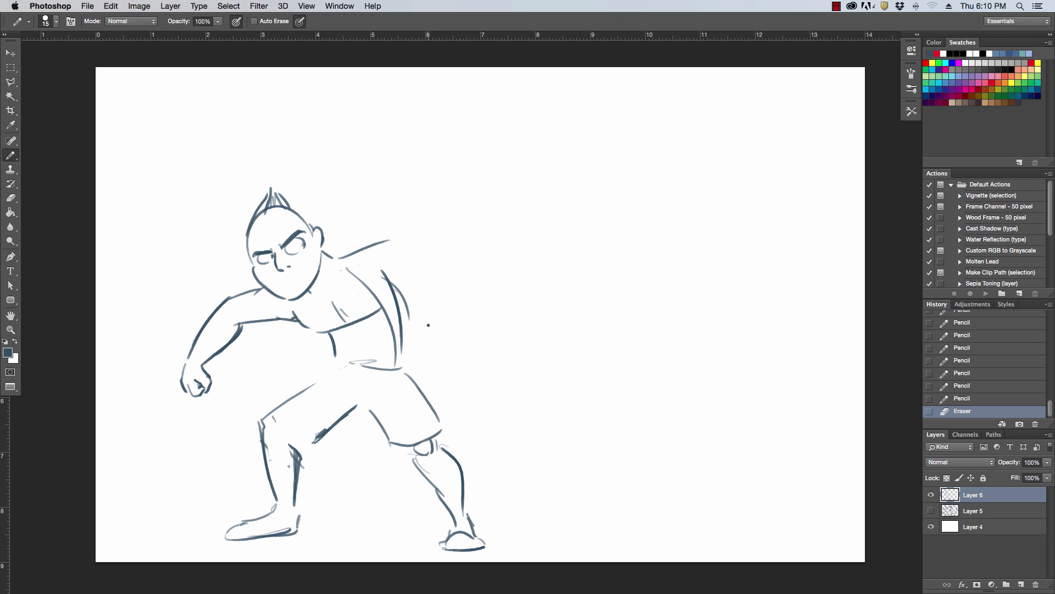
Outline the shorts with a curved waistband, darker leg edges and hems
left_click_drag(334, 372, 408, 358)
mouse_move(327, 377)
left_mouse_down()
mouse_move(329, 368)
mouse_move(263, 418)
left_mouse_up()
mouse_move(263, 419)
left_mouse_down()
mouse_move(308, 450)
mouse_move(338, 417)
mouse_move(389, 450)
mouse_move(452, 434)
left_mouse_up()
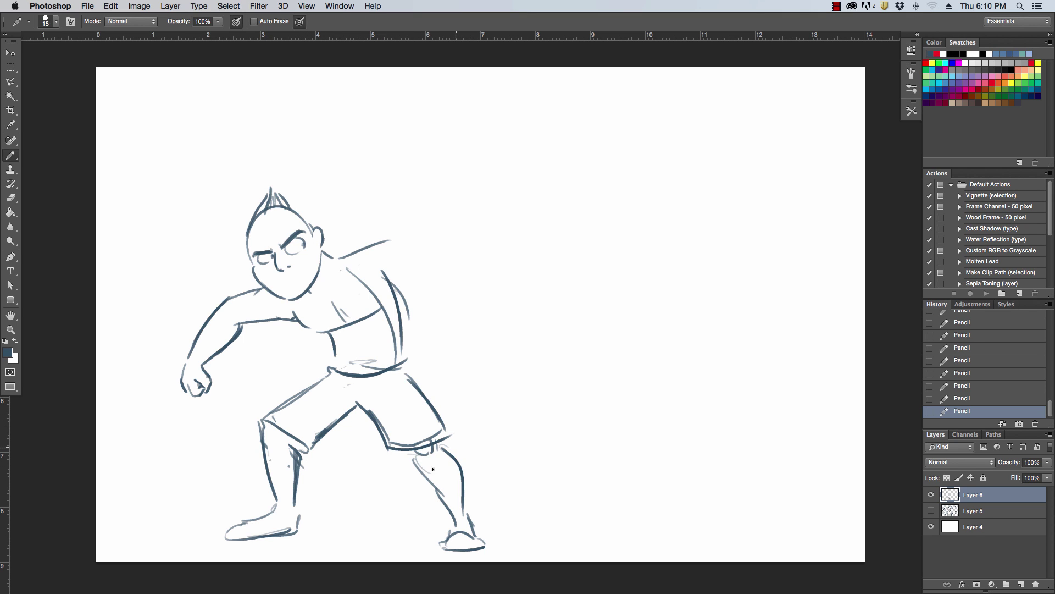
Draw oval knee pads on both legs and erase the lines overlapping them
left_click_drag(414, 453, 418, 464)
left_click_drag(286, 443, 294, 469)
mouse_move(257, 416)
left_mouse_down()
mouse_move(260, 447)
mouse_move(264, 429)
left_mouse_up()
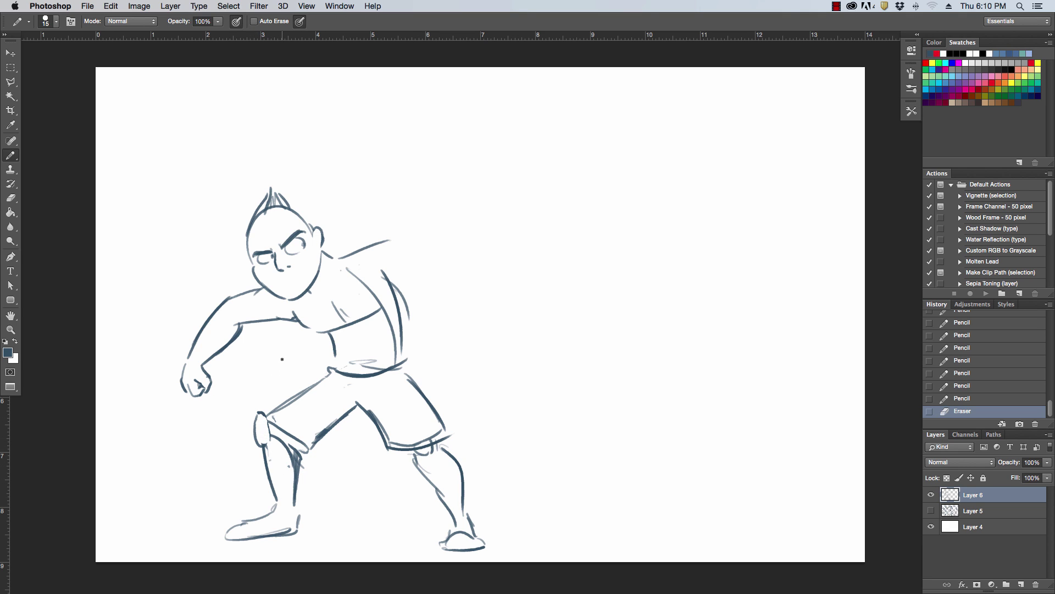
left_click_drag(414, 450, 416, 424)
left_click_drag(416, 425, 435, 454)
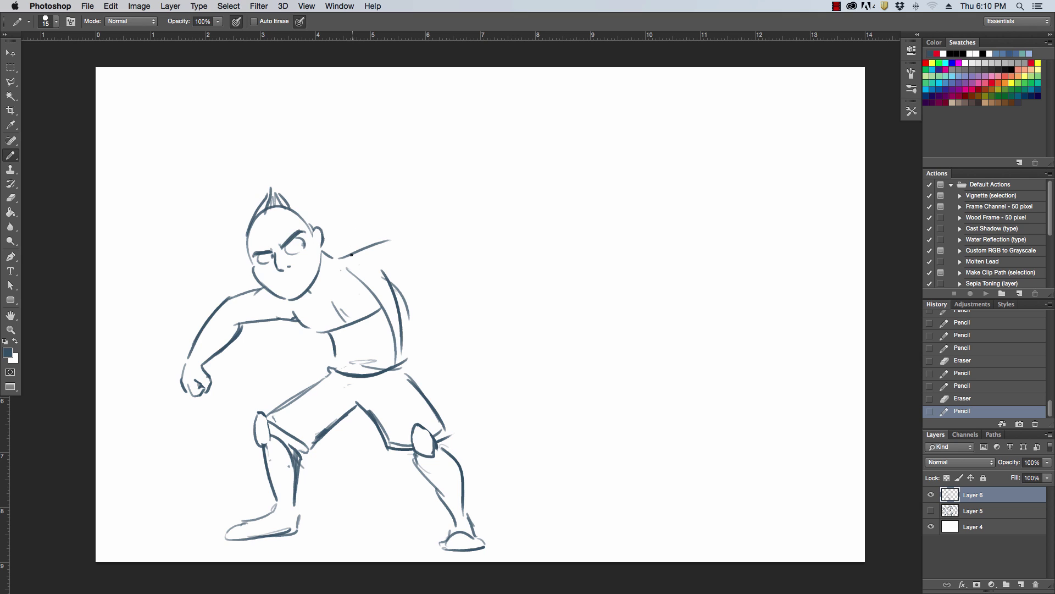
Draw a large shield over the character's far arm, with a curved top, bowed sides and a pointed lower corner
left_click_drag(355, 212, 348, 289)
mouse_move(355, 214)
left_mouse_down()
mouse_move(349, 274)
mouse_move(353, 249)
left_mouse_up()
mouse_move(354, 249)
left_mouse_down()
mouse_move(338, 311)
mouse_move(412, 415)
left_mouse_up()
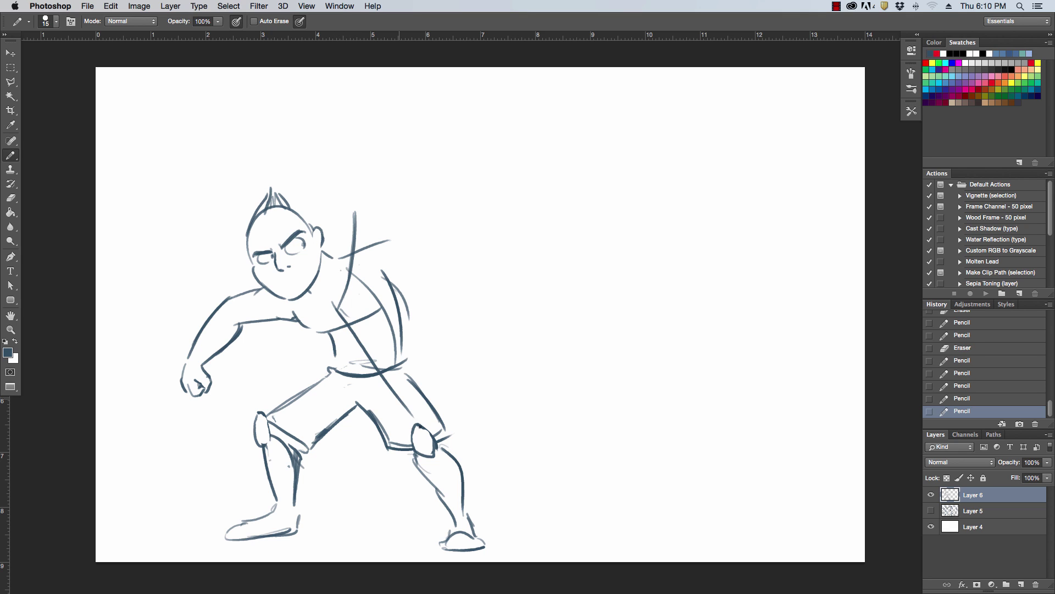
mouse_move(341, 312)
left_mouse_down()
mouse_move(448, 431)
mouse_move(489, 441)
mouse_move(491, 269)
mouse_move(484, 386)
left_mouse_up()
left_click_drag(485, 310, 487, 432)
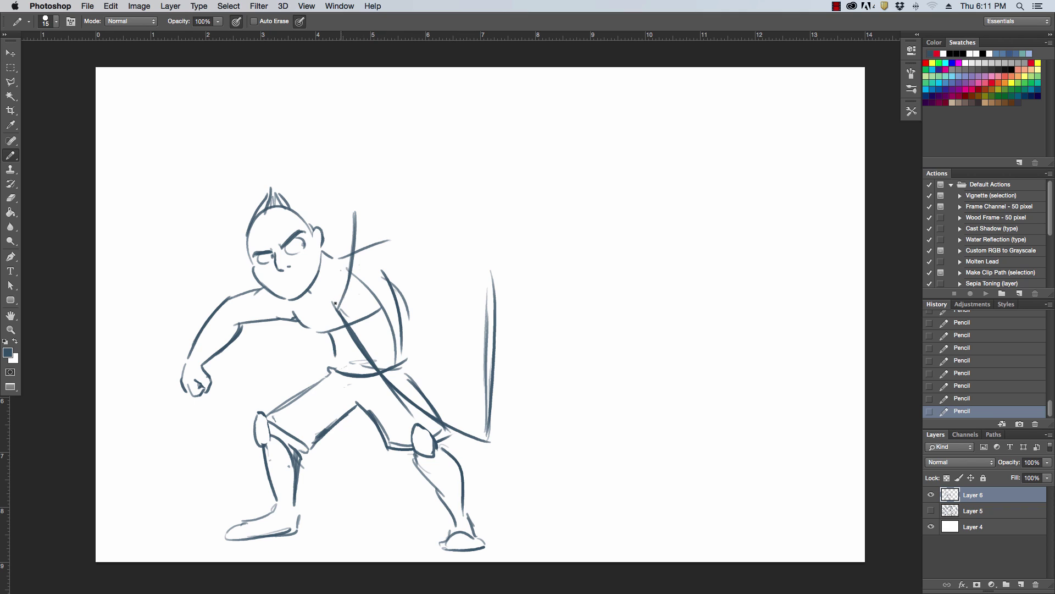
left_click_drag(335, 303, 365, 201)
mouse_move(363, 247)
left_mouse_down()
mouse_move(368, 192)
mouse_move(464, 233)
left_mouse_up()
mouse_move(376, 196)
left_mouse_down()
mouse_move(468, 232)
mouse_move(495, 358)
left_mouse_up()
left_click_drag(479, 249, 488, 417)
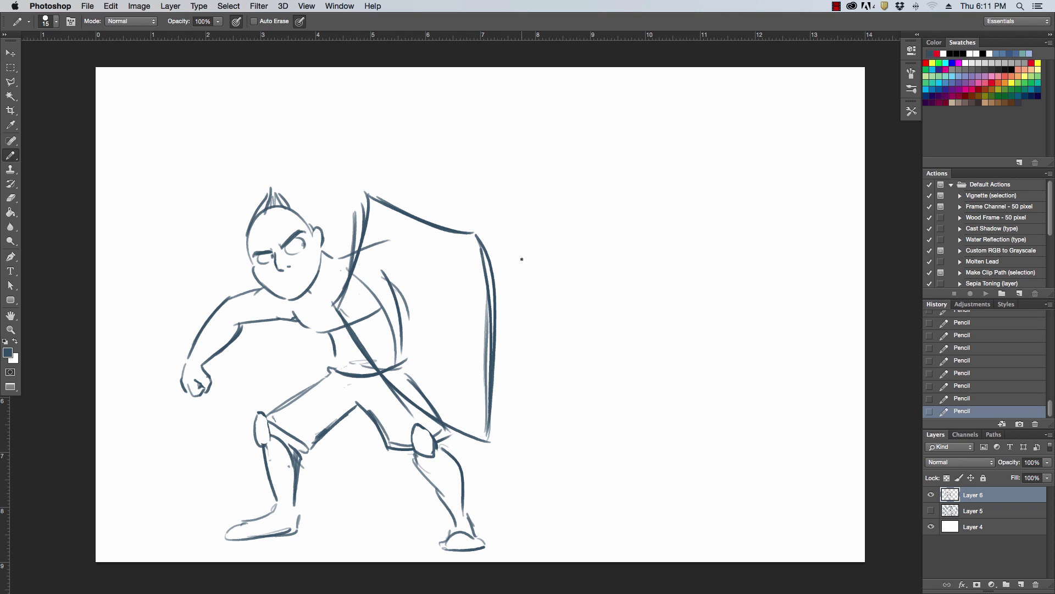
Erase the body lines showing through the shield and redraw its outer edge as a clean curve
mouse_move(392, 356)
left_mouse_down()
mouse_move(419, 385)
mouse_move(370, 345)
mouse_move(383, 264)
mouse_move(351, 300)
mouse_move(381, 241)
mouse_move(354, 236)
left_mouse_up()
left_click_drag(383, 311, 354, 277)
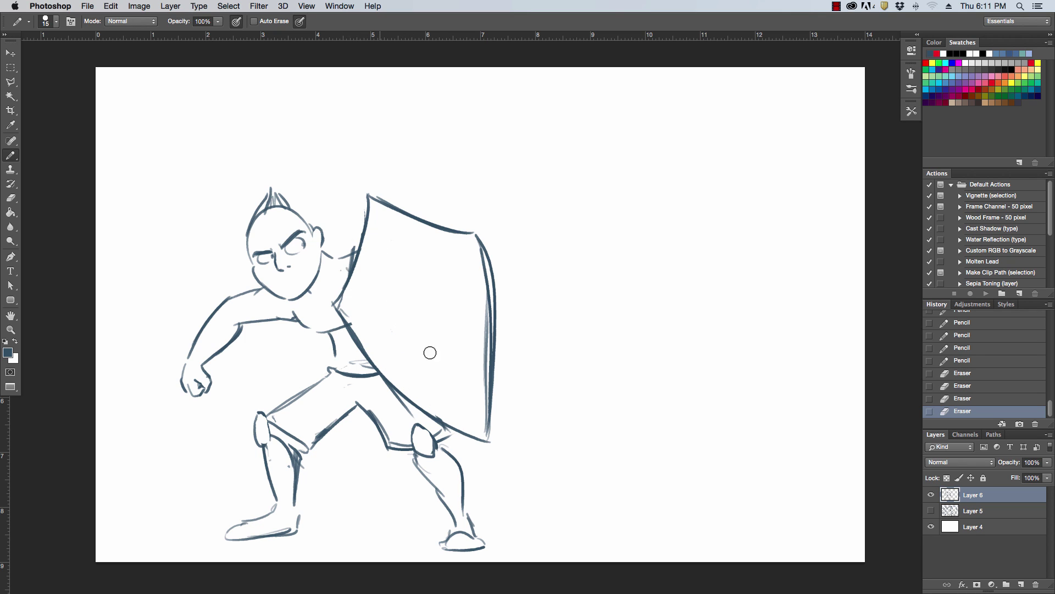
mouse_move(469, 243)
left_mouse_down()
mouse_move(483, 290)
mouse_move(483, 231)
mouse_move(494, 423)
mouse_move(492, 351)
left_mouse_up()
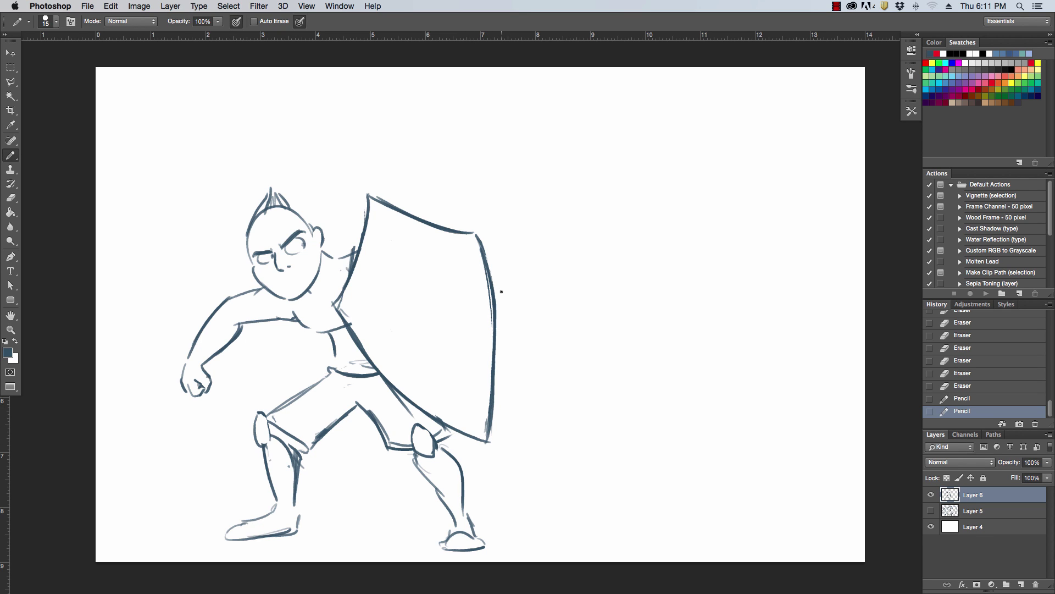
Add inner ear detail and draw a soccer ball emblem with filled patches in the middle of the shield
left_click_drag(319, 235, 314, 242)
left_click_drag(316, 238, 318, 245)
mouse_move(423, 279)
left_mouse_down()
mouse_move(455, 345)
mouse_move(461, 312)
mouse_move(461, 335)
left_mouse_up()
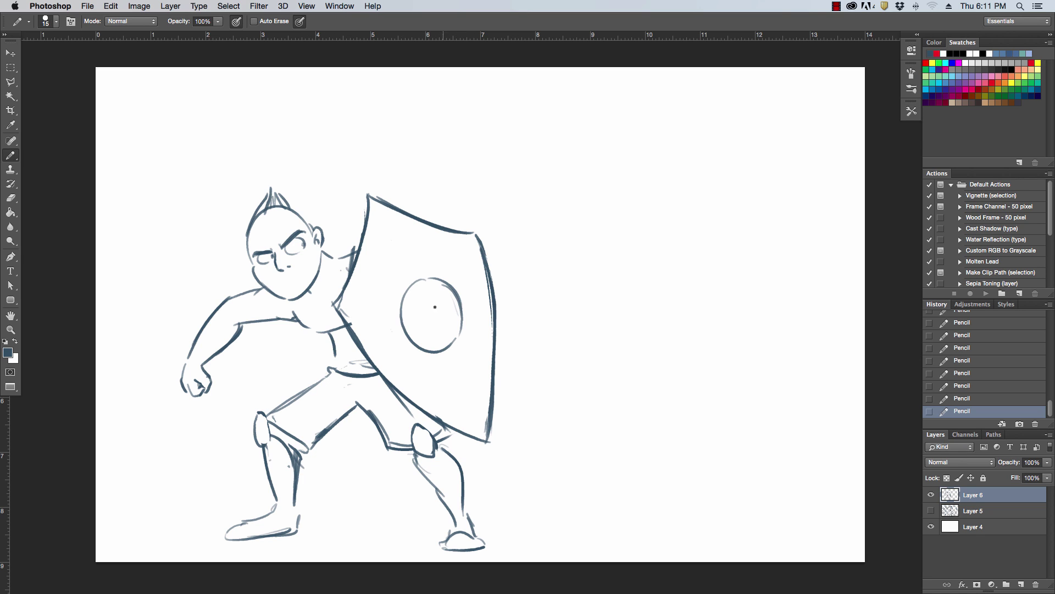
mouse_move(430, 304)
left_mouse_down()
mouse_move(424, 319)
mouse_move(443, 308)
mouse_move(437, 329)
mouse_move(447, 320)
mouse_move(436, 339)
mouse_move(405, 321)
mouse_move(410, 336)
mouse_move(443, 342)
left_mouse_up()
mouse_move(428, 346)
left_mouse_down()
mouse_move(439, 343)
mouse_move(408, 324)
mouse_move(417, 280)
mouse_move(458, 296)
mouse_move(459, 328)
mouse_move(436, 317)
mouse_move(444, 315)
left_mouse_up()
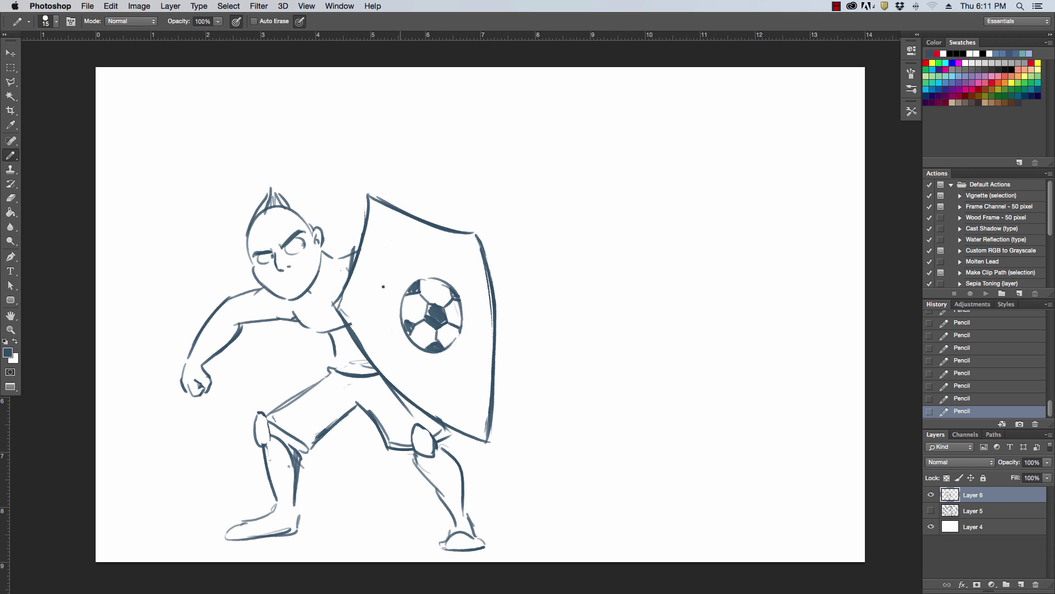
Surround the soccer ball emblem with flames and erase the arm lines along the shield's inner edge
mouse_move(414, 358)
left_mouse_down()
mouse_move(386, 309)
mouse_move(385, 225)
mouse_move(466, 273)
mouse_move(476, 318)
left_mouse_up()
mouse_move(409, 361)
left_mouse_down()
mouse_move(448, 371)
mouse_move(474, 356)
mouse_move(483, 331)
left_mouse_up()
left_click_drag(355, 238, 348, 269)
left_click_drag(354, 242, 346, 269)
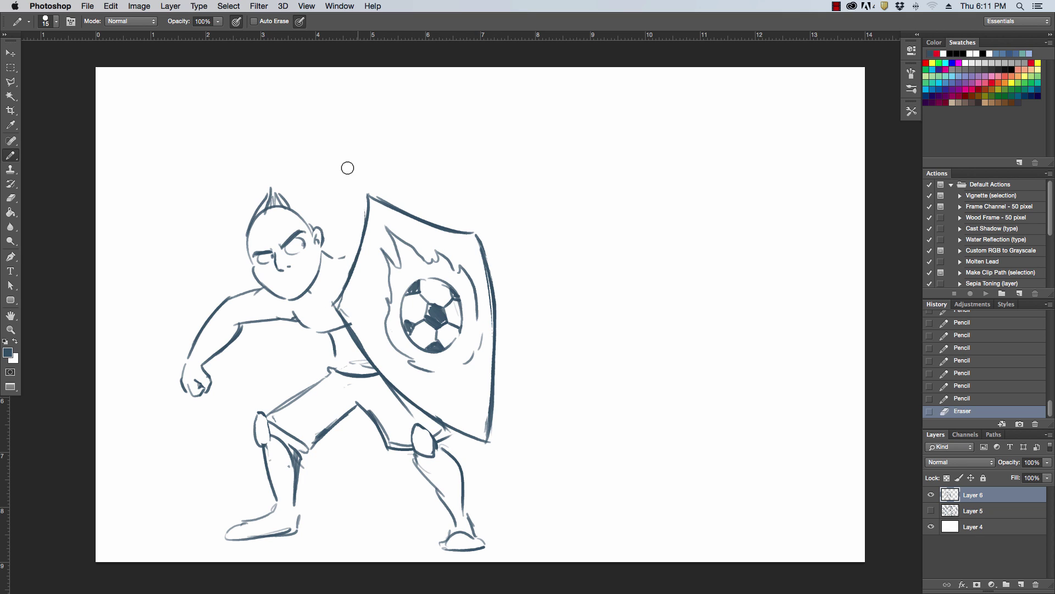
Draw the hand showing from behind the shield near the waist and reconnect the far shoulder line
left_click_drag(355, 344, 355, 362)
mouse_move(346, 349)
left_mouse_down()
mouse_move(364, 379)
mouse_move(379, 376)
mouse_move(324, 329)
mouse_move(370, 375)
mouse_move(342, 340)
mouse_move(348, 367)
mouse_move(355, 339)
left_mouse_up()
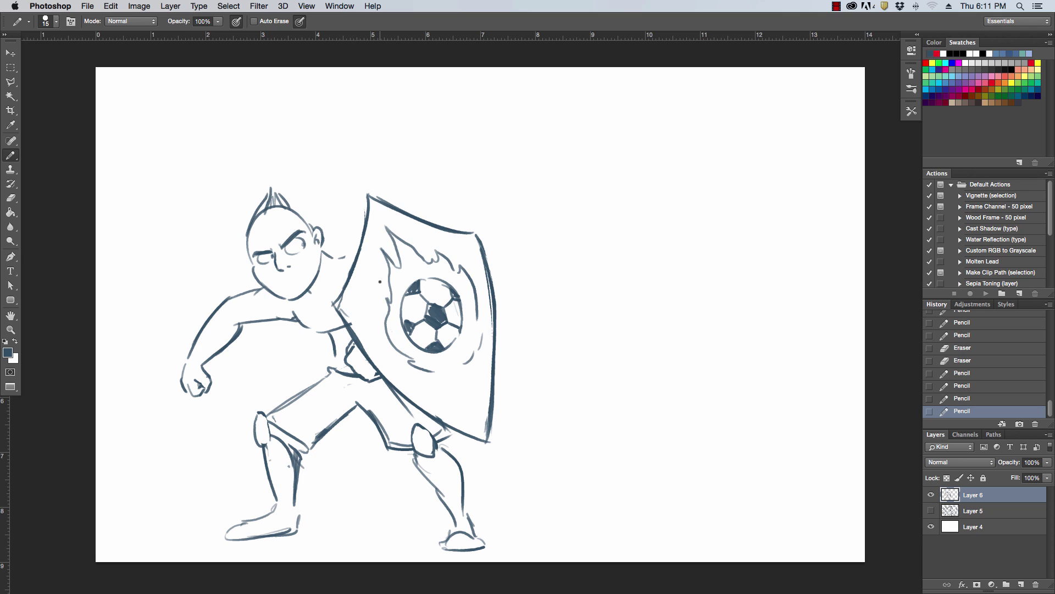
left_click(337, 261)
left_click_drag(336, 259, 357, 251)
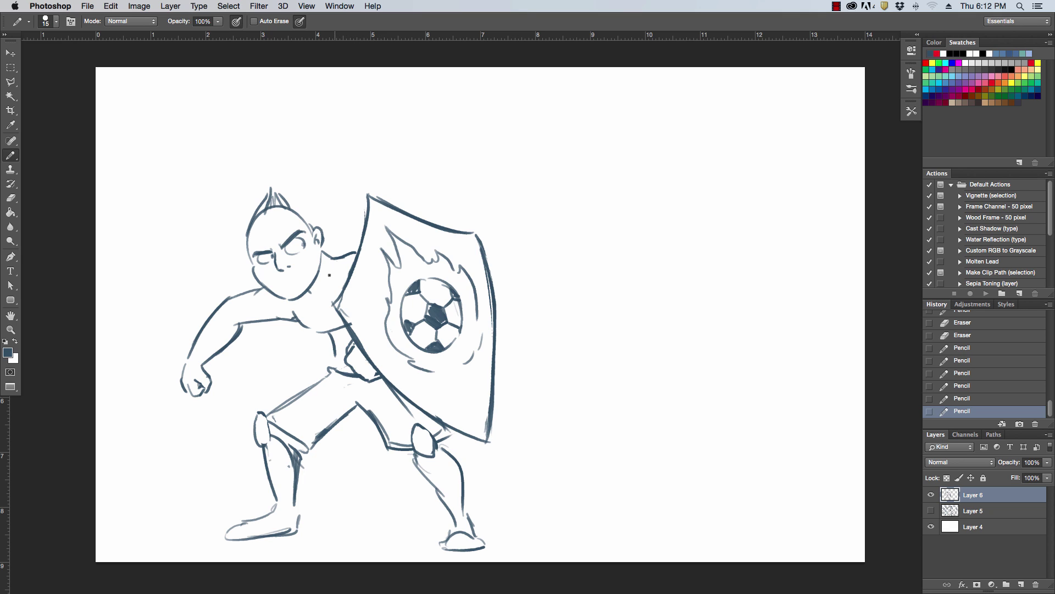
Draw the armour edges at the neck and shoulder, the elbow guard and the bands on the forearm guard
mouse_move(319, 297)
left_mouse_down()
mouse_move(336, 255)
mouse_move(334, 283)
mouse_move(349, 259)
left_mouse_up()
left_click_drag(256, 287, 233, 281)
left_click_drag(238, 286, 300, 321)
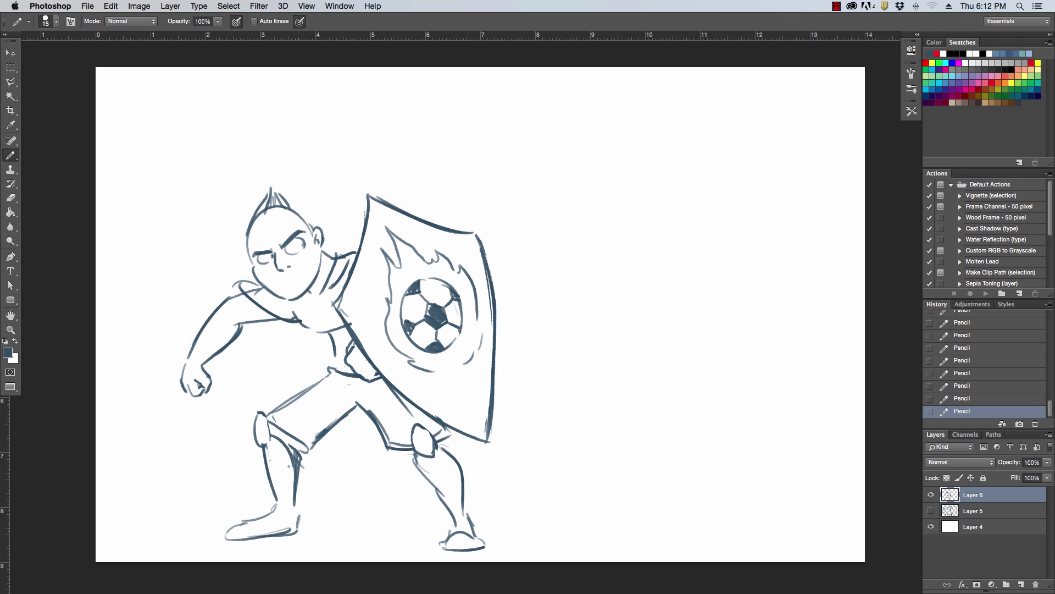
mouse_move(257, 291)
left_mouse_down()
mouse_move(246, 286)
mouse_move(240, 330)
mouse_move(229, 298)
mouse_move(219, 302)
left_mouse_up()
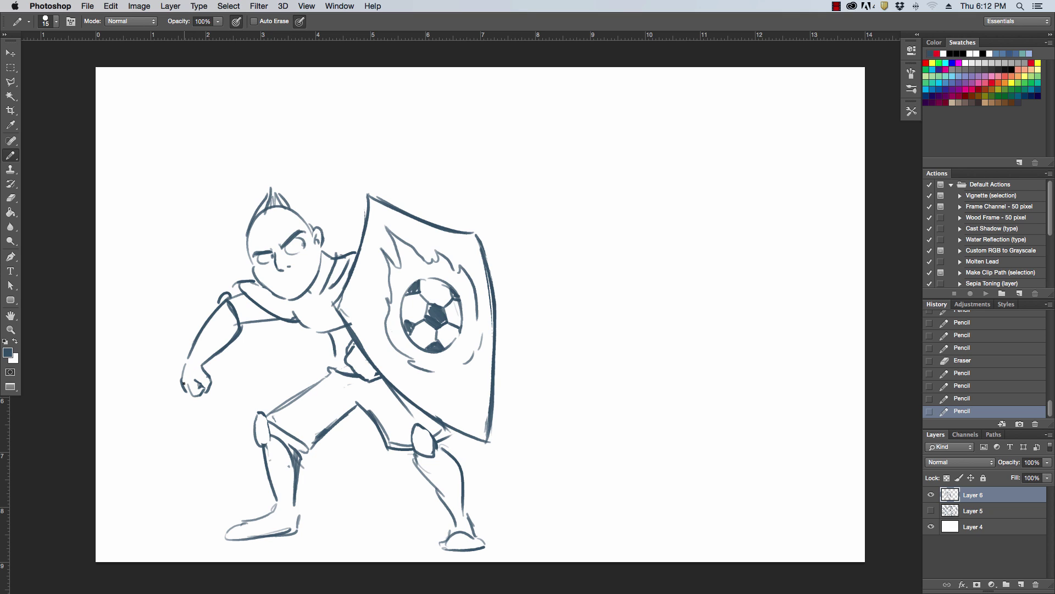
mouse_move(184, 383)
left_mouse_down()
mouse_move(211, 333)
mouse_move(197, 336)
mouse_move(232, 339)
left_mouse_up()
Erase the old chest and belly lines, redraw the torso's side contour, and add a jersey number on the chest
left_click_drag(329, 334, 335, 357)
mouse_move(315, 296)
left_mouse_down()
mouse_move(297, 260)
mouse_move(332, 361)
left_mouse_up()
key("e")
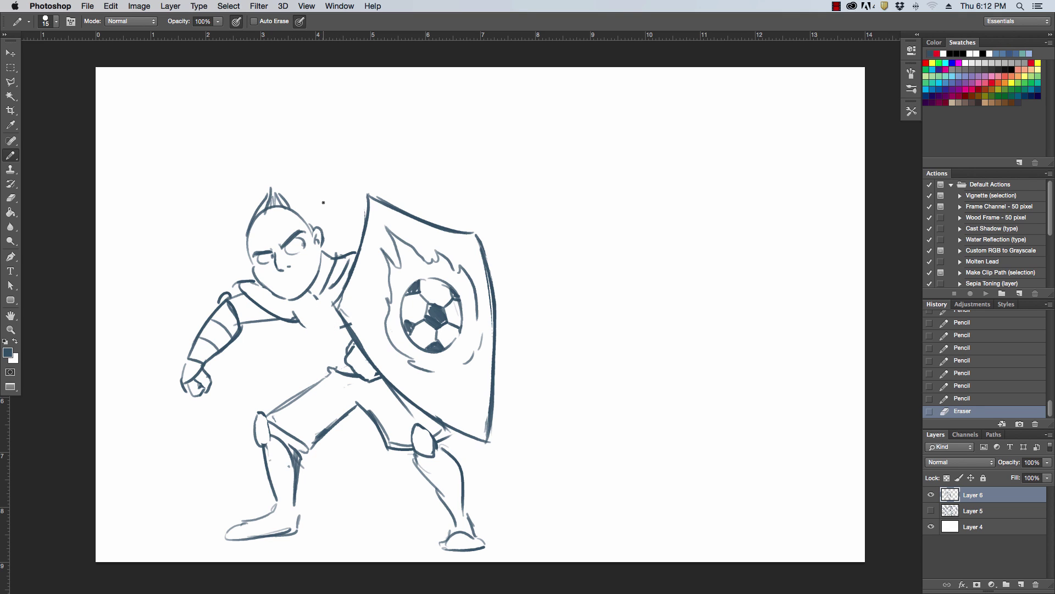
left_click_drag(297, 322, 335, 371)
mouse_move(324, 333)
left_mouse_down()
mouse_move(318, 312)
mouse_move(336, 328)
left_mouse_up()
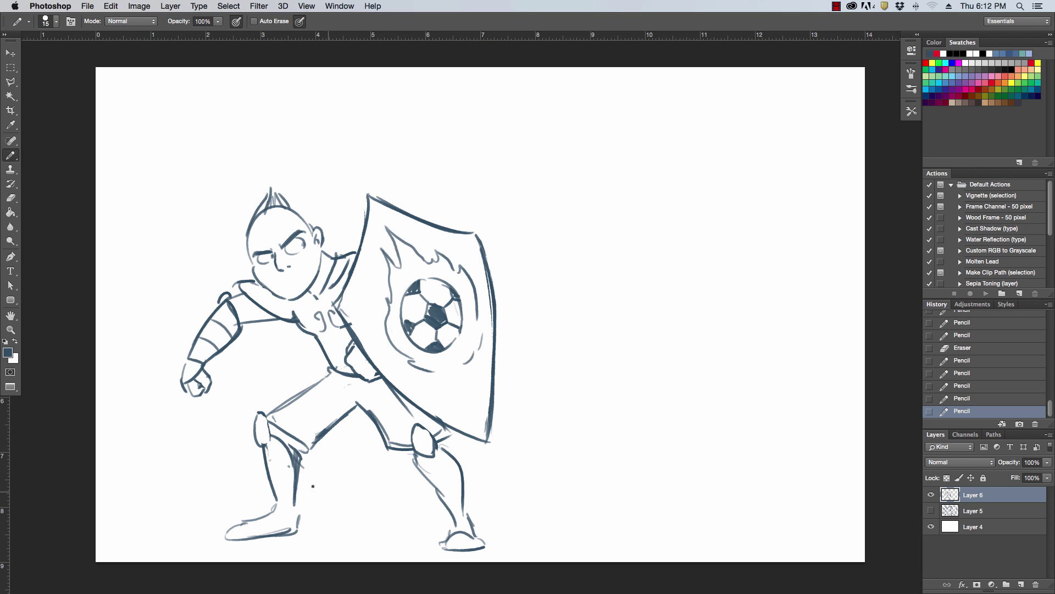
Add a scale pattern to the shorts and detail both shoes with ankle bands and cleats
mouse_move(273, 514)
left_mouse_down()
mouse_move(287, 533)
mouse_move(296, 508)
mouse_move(257, 535)
left_mouse_up()
left_click_drag(303, 397, 318, 402)
mouse_move(312, 408)
left_mouse_down()
mouse_move(321, 415)
mouse_move(321, 397)
left_mouse_up()
mouse_move(337, 386)
left_mouse_down()
mouse_move(334, 394)
mouse_move(342, 388)
left_mouse_up()
mouse_move(350, 378)
left_mouse_down()
mouse_move(337, 412)
mouse_move(305, 428)
left_mouse_up()
left_click_drag(376, 393, 373, 401)
left_click_drag(384, 395, 392, 423)
mouse_move(453, 519)
left_mouse_down()
mouse_move(469, 529)
mouse_move(472, 517)
left_mouse_up()
left_click_drag(237, 534, 291, 532)
left_click_drag(453, 553, 463, 550)
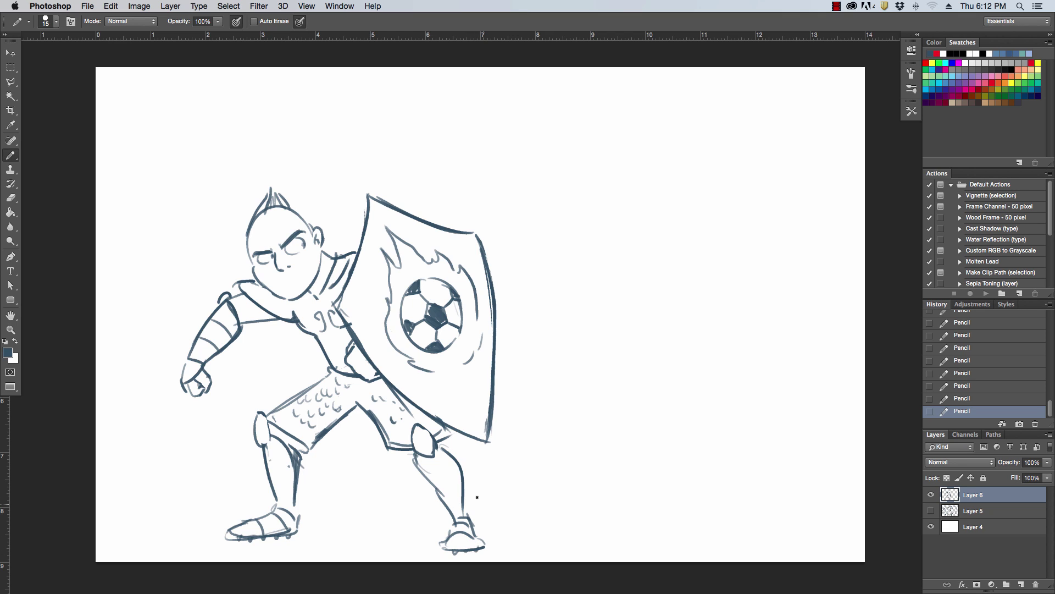
Draw shin guard bands on both lower legs and add zigzag shading to the forearm guard and front shin
left_click_drag(441, 495, 461, 493)
left_click_drag(274, 487, 294, 484)
left_click_drag(268, 471, 291, 464)
left_click_drag(201, 355, 235, 314)
left_click_drag(292, 500, 284, 471)
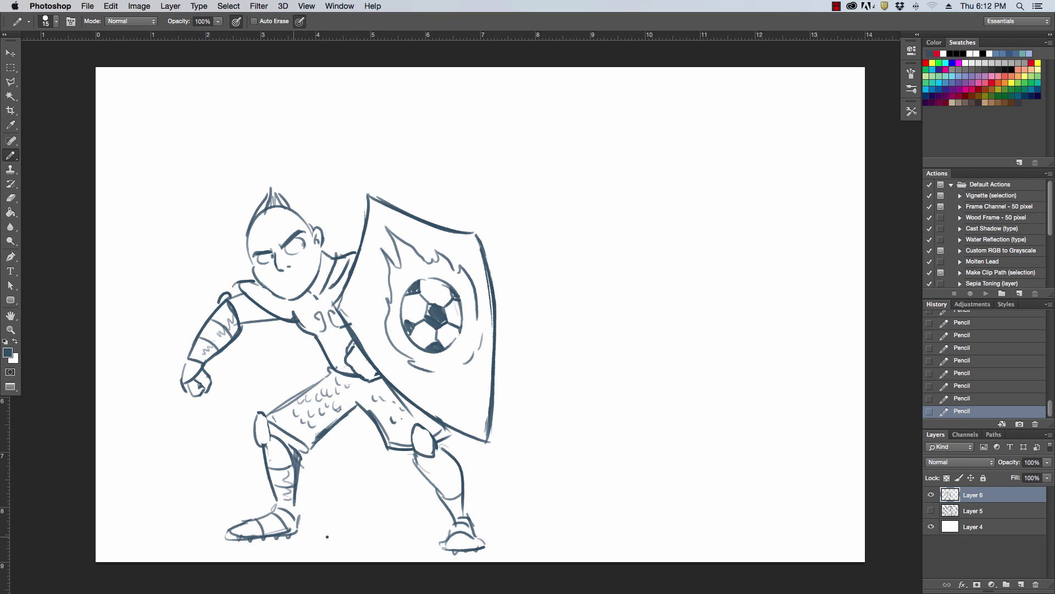
Draw the ground shadow lines between and beyond the feet, and add a rounded shoulder guard behind the shield
left_click_drag(297, 536, 413, 535)
left_click_drag(334, 542, 511, 538)
left_click_drag(336, 256, 365, 230)
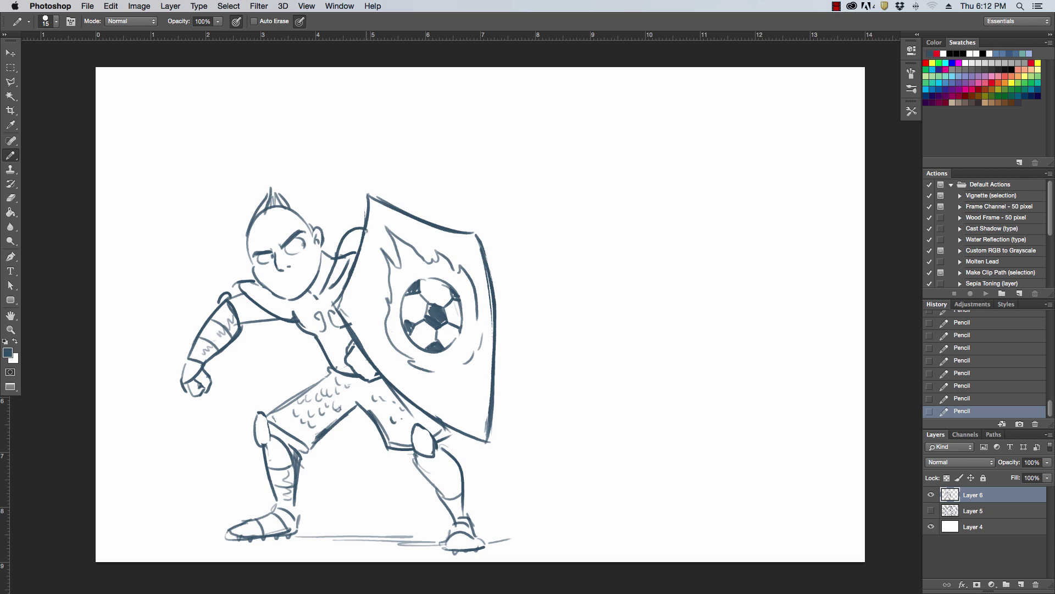
Draw a grinning mouth on the warrior's face and shade his spiky hair with pencil strokes
mouse_move(342, 269)
left_mouse_down()
mouse_move(351, 255)
mouse_move(336, 275)
mouse_move(293, 267)
mouse_move(307, 257)
mouse_move(304, 277)
mouse_move(307, 266)
left_mouse_up()
mouse_move(266, 233)
left_mouse_down()
mouse_move(296, 217)
mouse_move(261, 226)
mouse_move(263, 205)
left_mouse_up()
left_click_drag(258, 233, 275, 200)
mouse_move(273, 224)
left_mouse_down()
mouse_move(283, 201)
mouse_move(295, 207)
mouse_move(285, 191)
mouse_move(249, 231)
left_mouse_up()
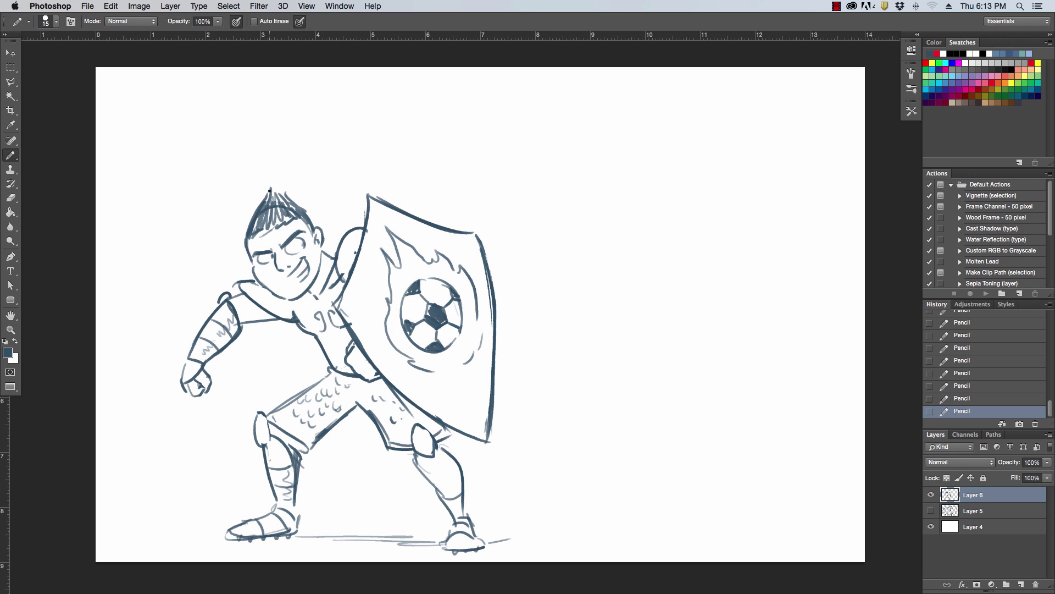
Darken the warrior's hair, add tooth lines to his grin, and define the fingers of his fist
left_click(269, 238)
mouse_move(262, 210)
left_mouse_down()
mouse_move(284, 204)
mouse_move(268, 226)
mouse_move(286, 217)
mouse_move(323, 231)
left_mouse_up()
mouse_move(295, 290)
left_mouse_down()
mouse_move(283, 301)
mouse_move(263, 284)
mouse_move(295, 301)
mouse_move(315, 251)
mouse_move(288, 262)
left_mouse_up()
left_click_drag(183, 390, 199, 393)
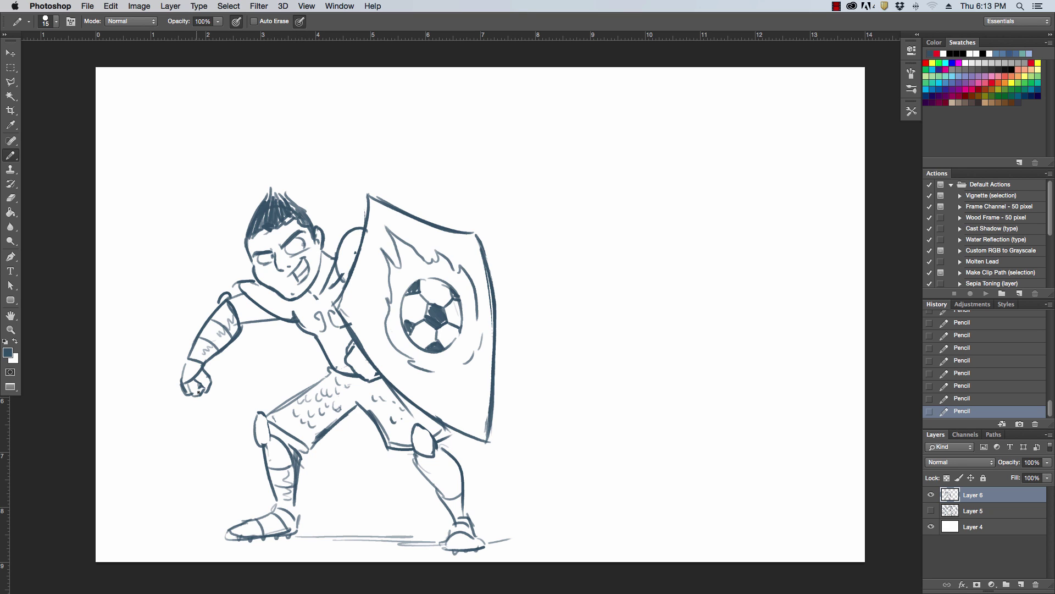
Add bands to the warrior's shin beneath the shield and jagged reflection marks along the shield's inner edge
mouse_move(429, 484)
left_mouse_down()
mouse_move(459, 476)
mouse_move(451, 466)
left_mouse_up()
mouse_move(500, 421)
left_mouse_down()
mouse_move(493, 431)
mouse_move(500, 407)
mouse_move(490, 416)
left_mouse_up()
mouse_move(355, 279)
left_mouse_down()
mouse_move(347, 302)
mouse_move(364, 333)
left_mouse_up()
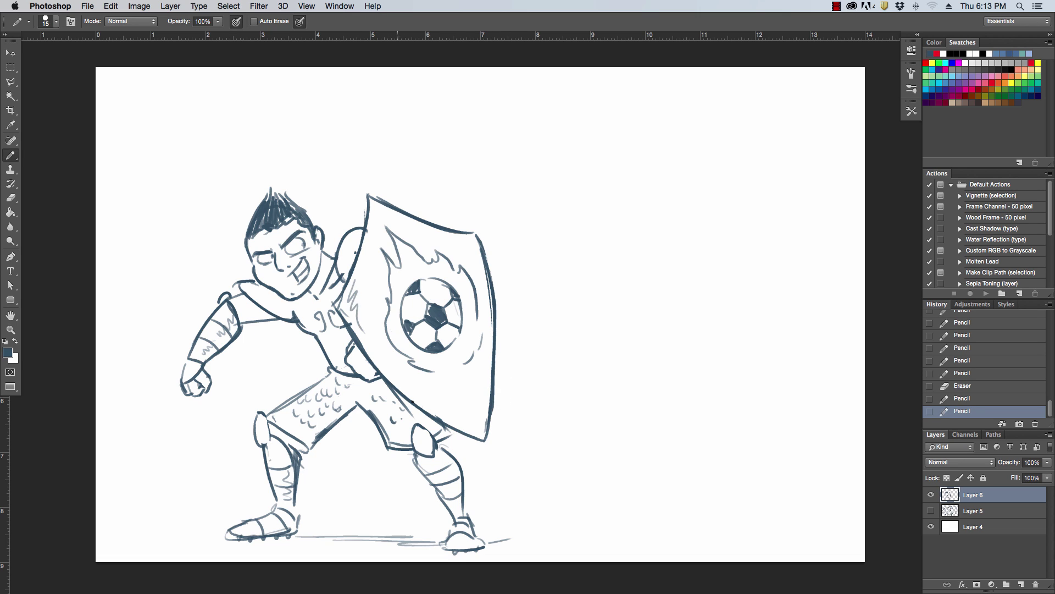
left_click_drag(430, 401, 460, 421)
mouse_move(263, 419)
left_mouse_down()
mouse_move(266, 444)
mouse_move(268, 435)
left_mouse_up()
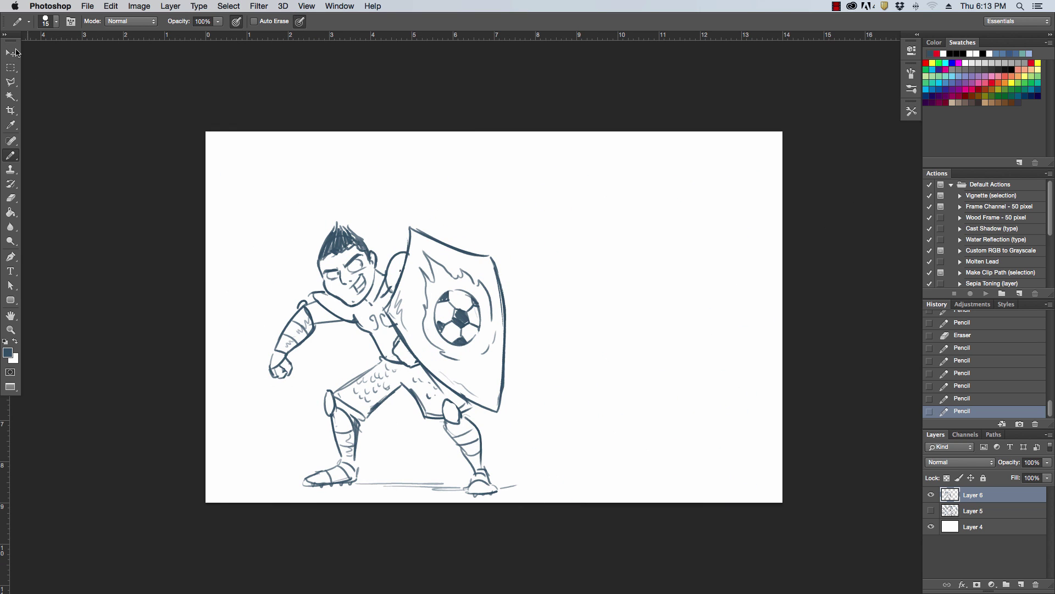
Move the whole warrior sketch up and to the left on the canvas
key("v")
left_click_drag(383, 320, 360, 292)
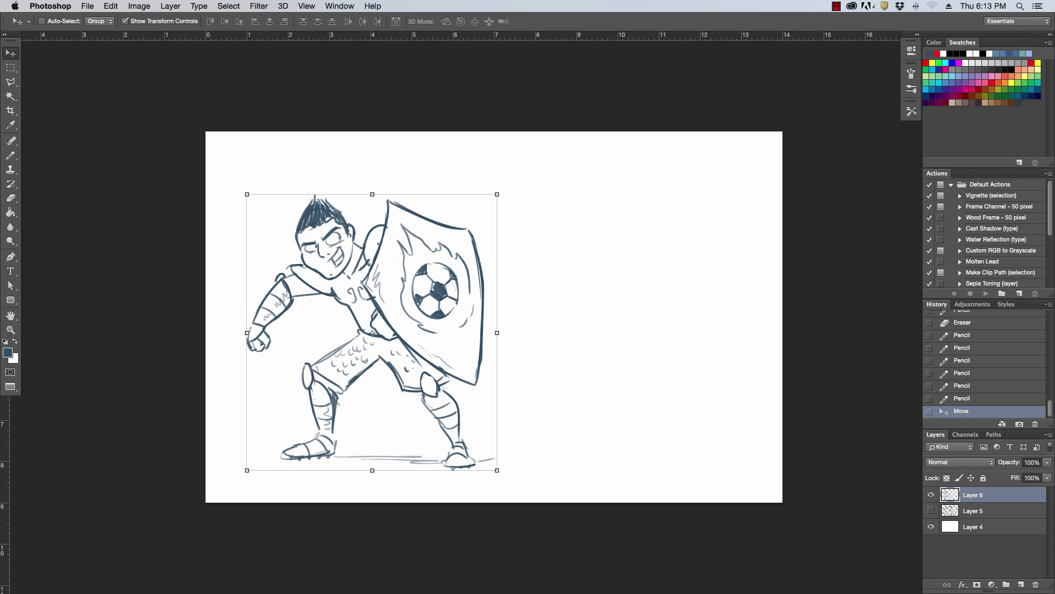
key("Tab")
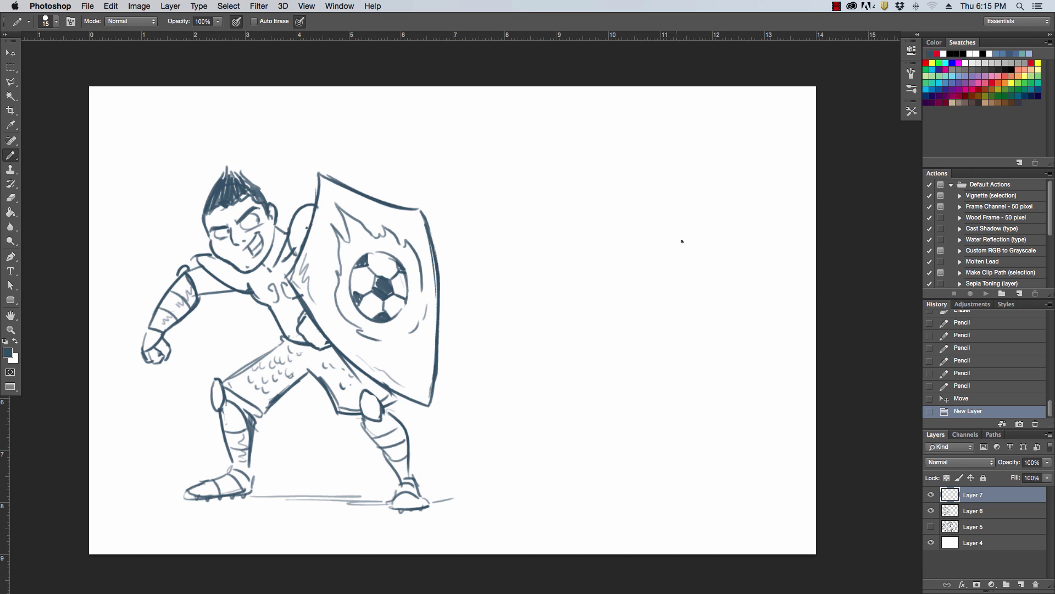
Sketch a second character's rounded head, neck and outstretched arm opposite the warrior on a new layer
mouse_move(693, 245)
left_mouse_down()
mouse_move(650, 239)
mouse_move(665, 245)
mouse_move(658, 195)
left_mouse_up()
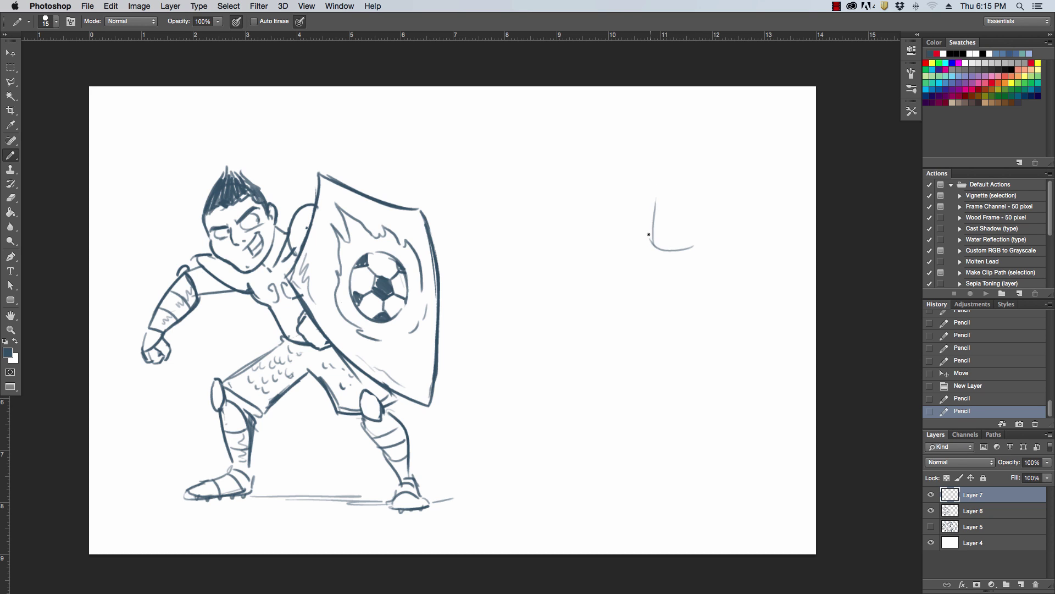
mouse_move(650, 242)
left_mouse_down()
mouse_move(659, 185)
mouse_move(721, 182)
mouse_move(713, 180)
mouse_move(715, 228)
mouse_move(718, 200)
mouse_move(687, 250)
left_mouse_up()
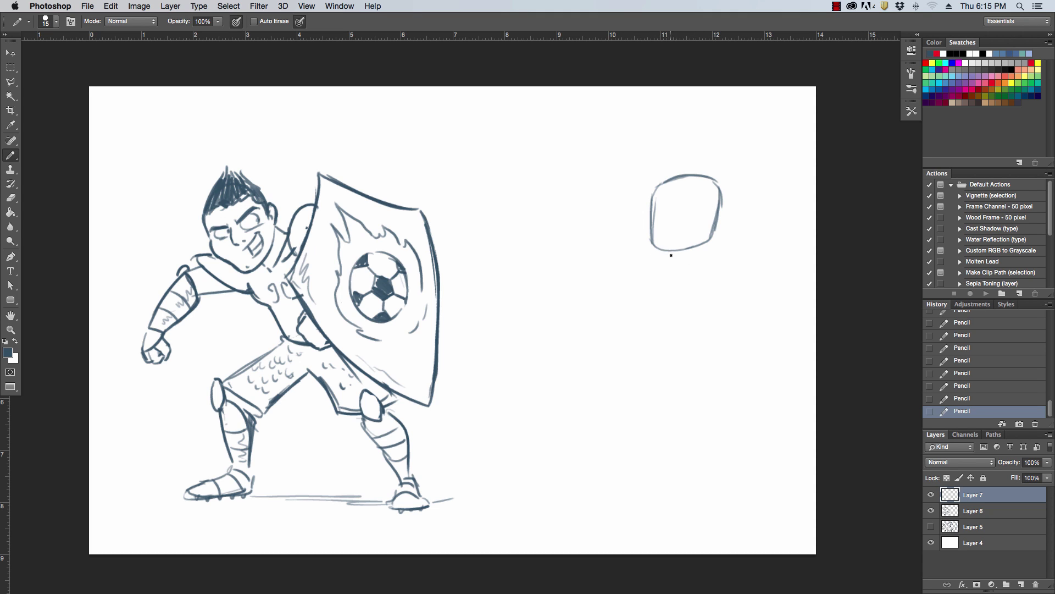
left_click_drag(708, 243, 701, 259)
left_click_drag(670, 258, 533, 256)
left_click_drag(642, 290, 522, 277)
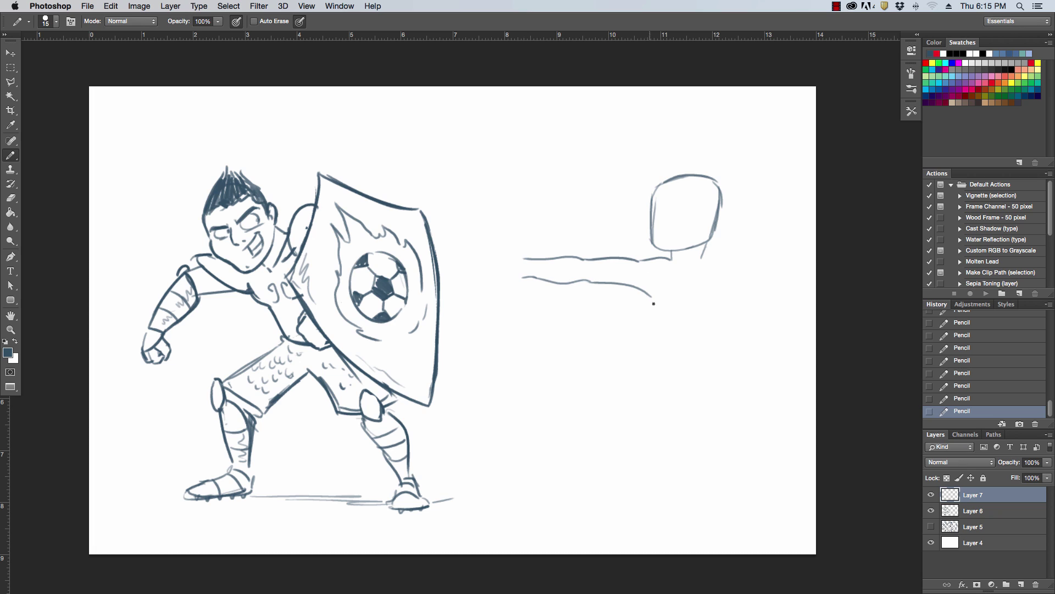
Draw both sides of the second character's torso down to the waist and outline the outstretched hand
left_click_drag(649, 295, 654, 343)
key("super+z")
left_click_drag(651, 300, 653, 342)
key("super+z")
left_click_drag(651, 299, 658, 339)
left_click_drag(722, 267, 716, 339)
mouse_move(521, 277)
left_mouse_down()
mouse_move(505, 248)
mouse_move(513, 253)
left_mouse_up()
left_click_drag(659, 329, 657, 345)
left_click_drag(721, 326, 720, 353)
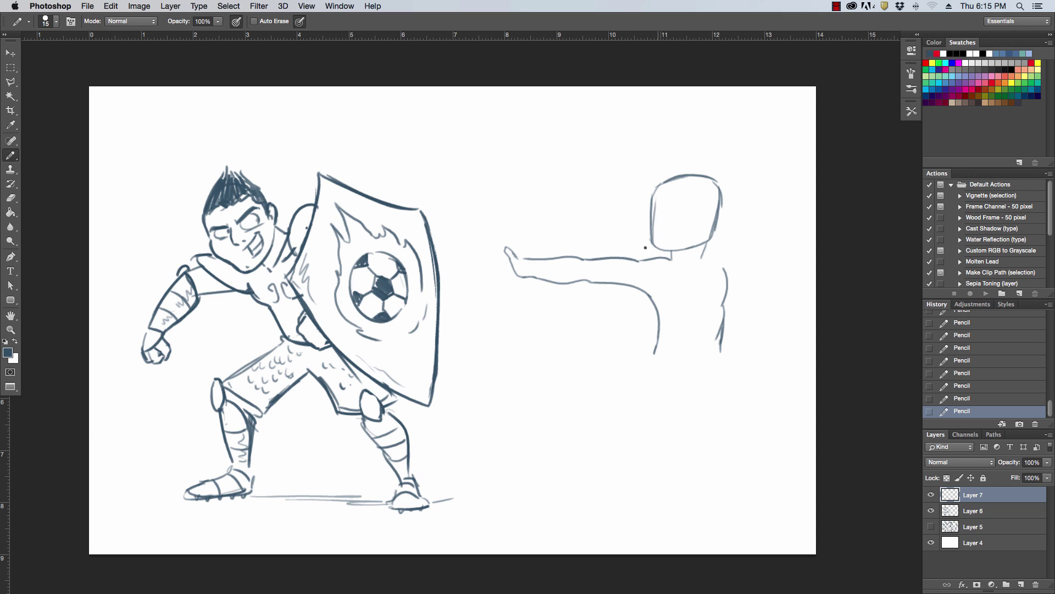
Draw a large raised collar around the second character's neck and erase the overlapping lines
mouse_move(637, 260)
left_mouse_down()
mouse_move(640, 223)
mouse_move(651, 222)
mouse_move(673, 265)
mouse_move(664, 255)
mouse_move(722, 257)
left_mouse_up()
key("e")
key("b")
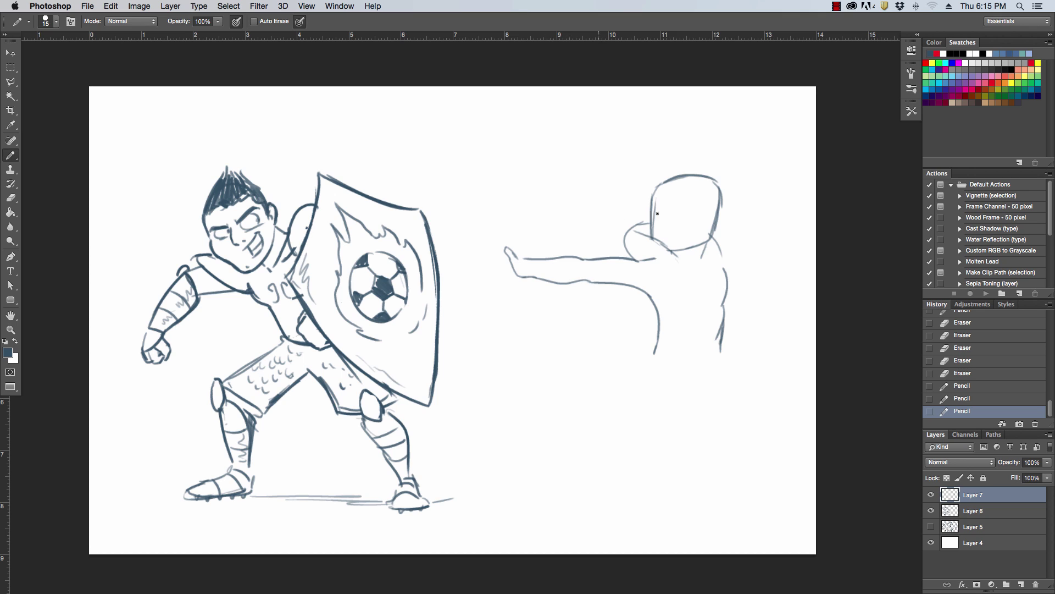
Draw a wide hanging sleeve on the outstretched arm and erase the arm lines it covers
mouse_move(562, 258)
left_mouse_down()
mouse_move(584, 297)
mouse_move(570, 285)
mouse_move(625, 304)
mouse_move(613, 275)
mouse_move(649, 291)
mouse_move(614, 277)
left_mouse_up()
key("e")
key("b")
key("e")
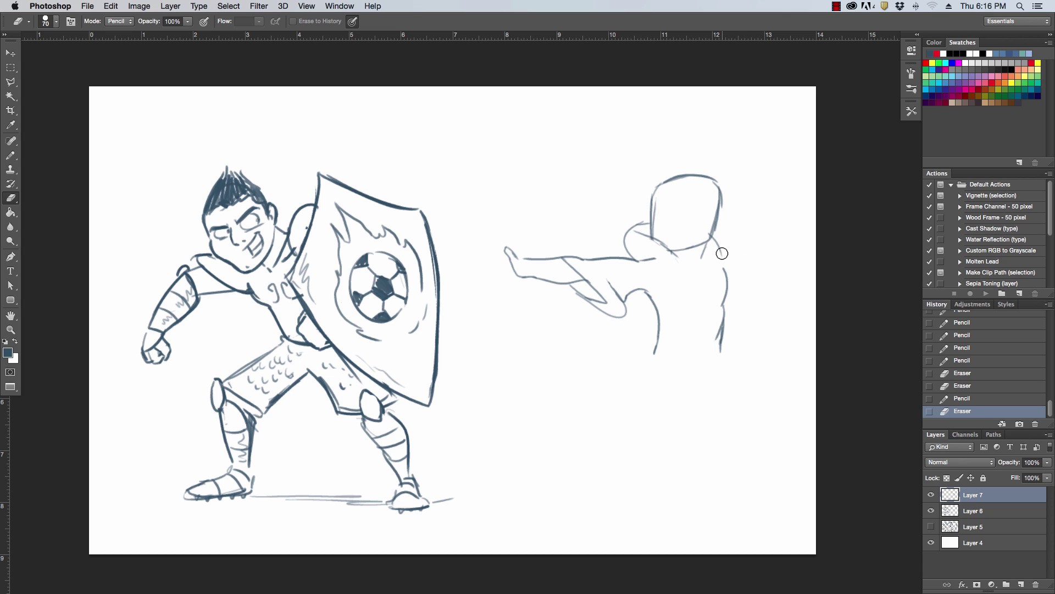
Draw the second character's other arm with a draped sleeve and a hand holding up a skull
key("b")
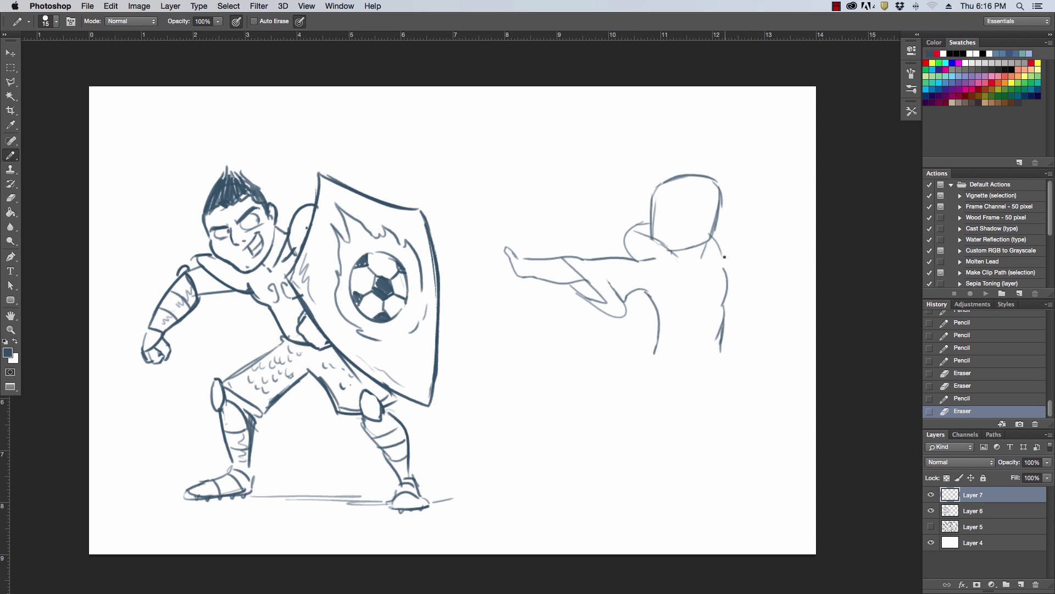
mouse_move(722, 257)
left_mouse_down()
mouse_move(749, 290)
mouse_move(768, 290)
mouse_move(751, 312)
mouse_move(773, 294)
mouse_move(773, 311)
mouse_move(785, 296)
mouse_move(792, 312)
mouse_move(806, 302)
mouse_move(802, 320)
mouse_move(777, 298)
mouse_move(777, 258)
mouse_move(802, 267)
mouse_move(801, 292)
mouse_move(779, 284)
left_mouse_up()
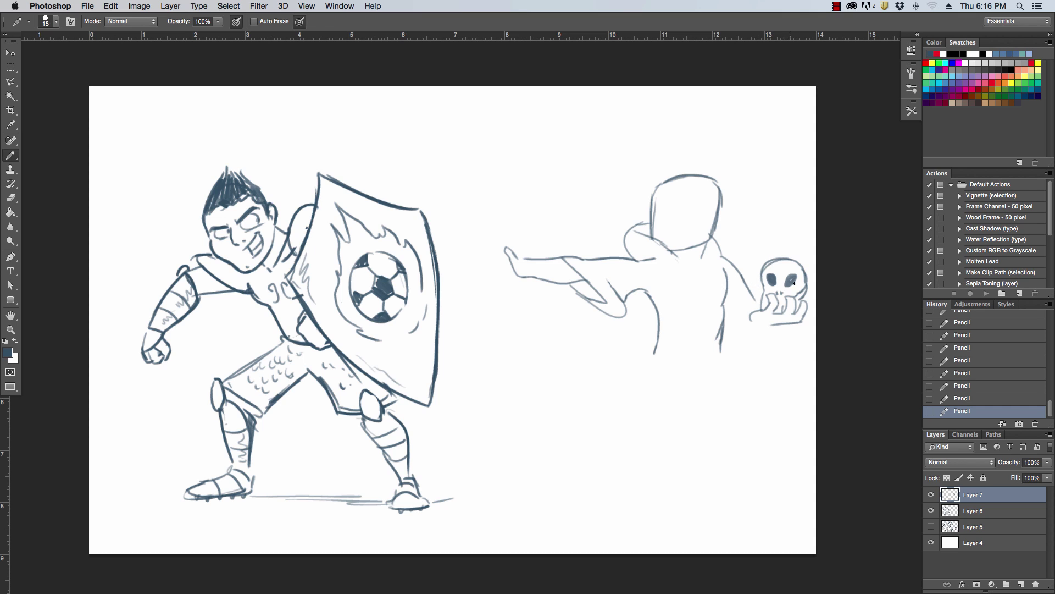
mouse_move(755, 326)
left_mouse_down()
mouse_move(790, 333)
mouse_move(751, 349)
mouse_move(724, 324)
left_mouse_up()
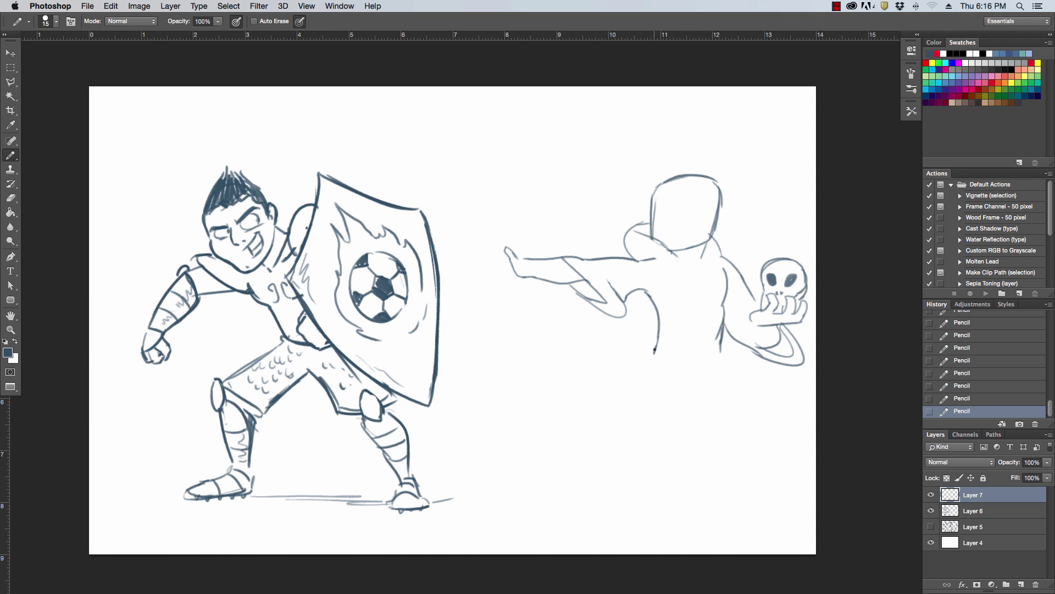
Draw a long flared robe skirt with hem folds and two feet showing beneath it
mouse_move(655, 350)
left_mouse_down()
mouse_move(577, 490)
mouse_move(595, 496)
mouse_move(580, 491)
left_mouse_up()
key("super+z")
mouse_move(579, 484)
left_mouse_down()
mouse_move(702, 516)
mouse_move(776, 471)
left_mouse_up()
mouse_move(719, 345)
left_mouse_down()
mouse_move(762, 399)
mouse_move(780, 459)
mouse_move(762, 504)
mouse_move(776, 523)
mouse_move(737, 522)
mouse_move(740, 496)
left_mouse_up()
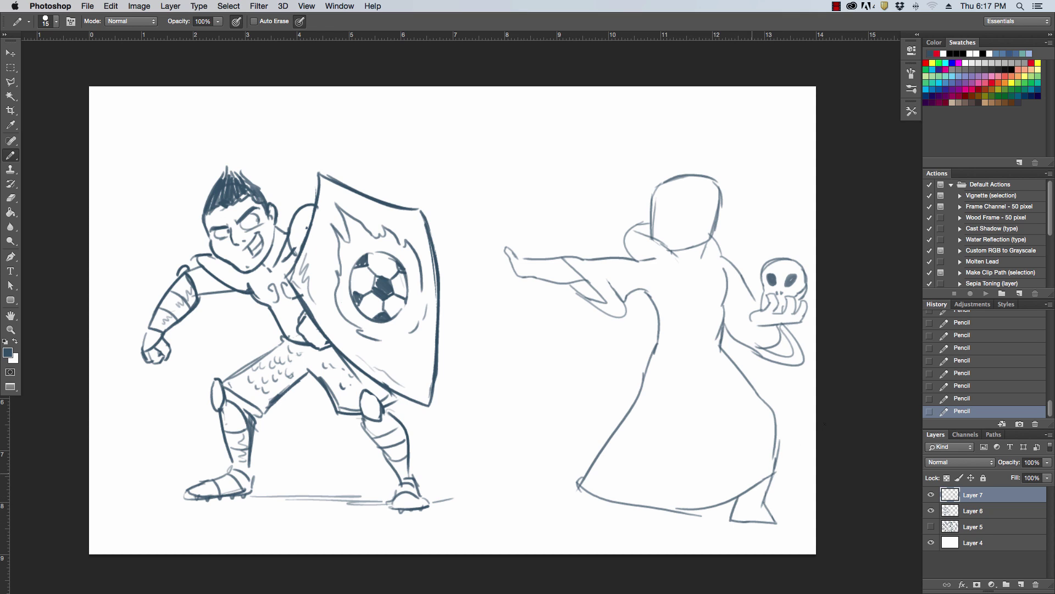
mouse_move(587, 488)
left_mouse_down()
mouse_move(573, 519)
mouse_move(612, 524)
mouse_move(614, 498)
mouse_move(750, 472)
mouse_move(733, 464)
left_mouse_up()
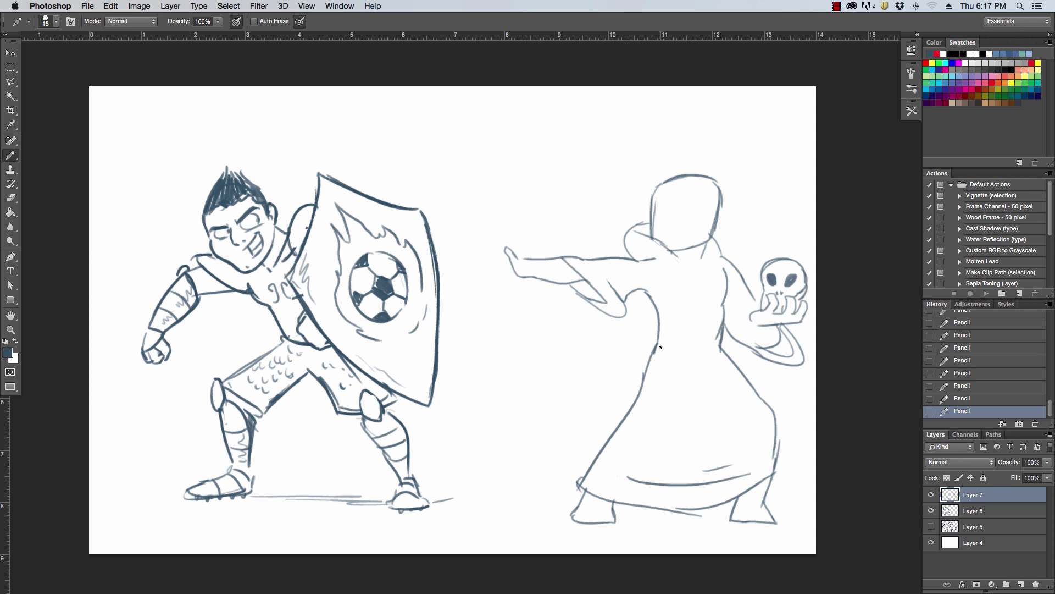
Draw two overlapping belts around the robe's waist and erase the lines crossing them
left_click_drag(658, 344, 716, 346)
mouse_move(652, 356)
left_mouse_down()
mouse_move(729, 369)
mouse_move(737, 364)
mouse_move(704, 350)
mouse_move(721, 340)
mouse_move(738, 368)
mouse_move(728, 357)
left_mouse_up()
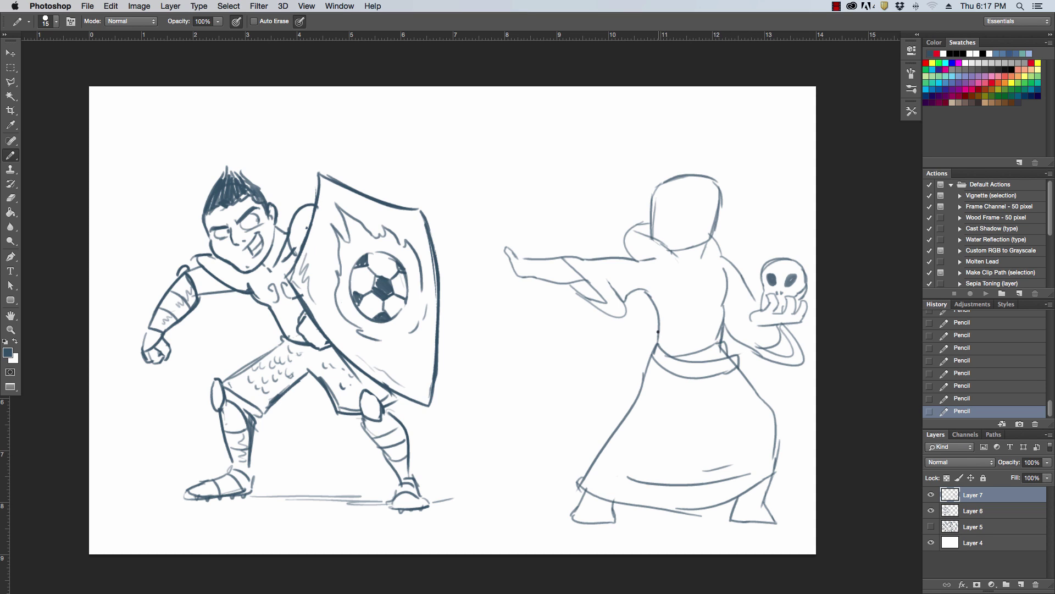
left_click_drag(658, 332, 656, 341)
key("e")
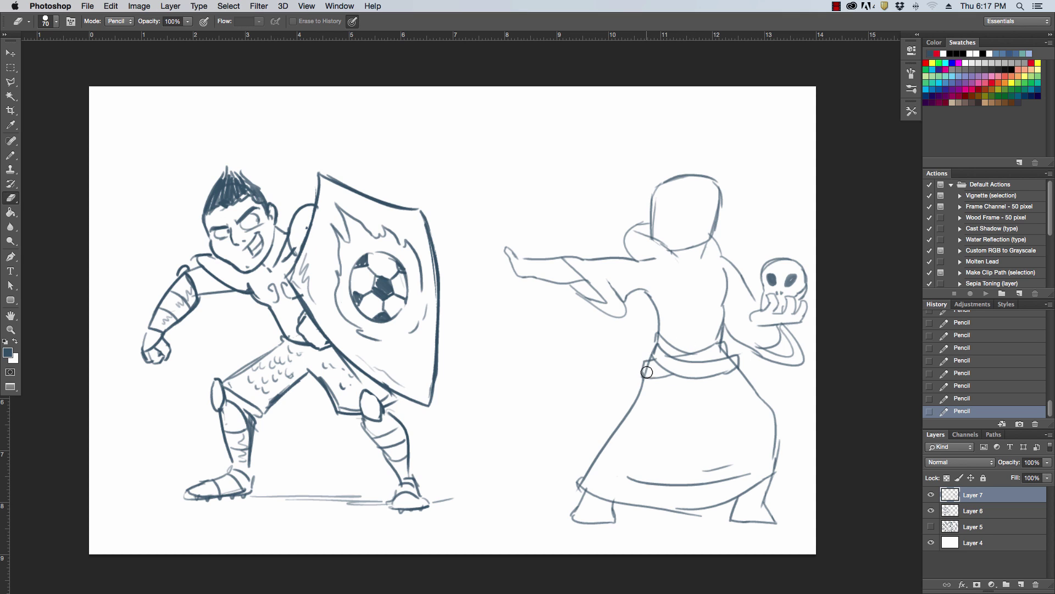
mouse_move(647, 372)
left_mouse_down()
mouse_move(658, 340)
mouse_move(723, 351)
mouse_move(732, 364)
left_mouse_up()
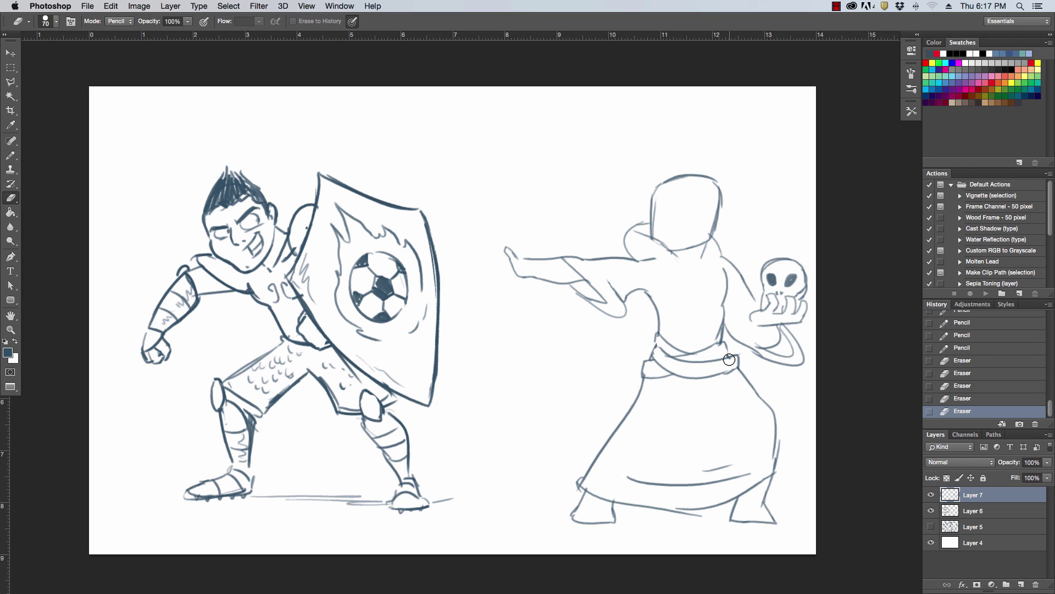
Add round studs along both belts and draw a V-shaped neckline on the robe's chest
key("b")
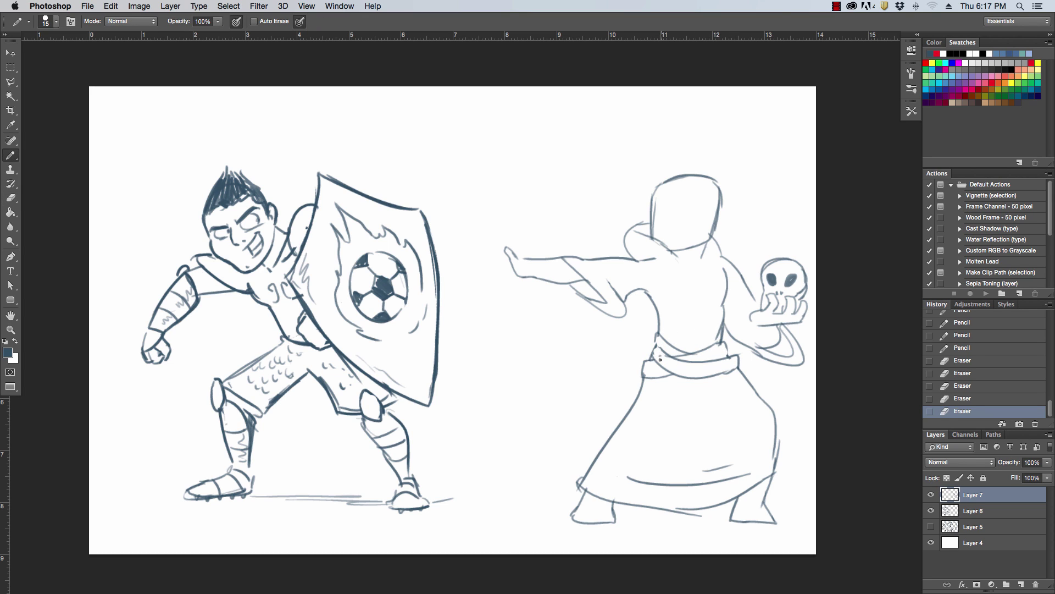
left_click_drag(660, 358, 735, 364)
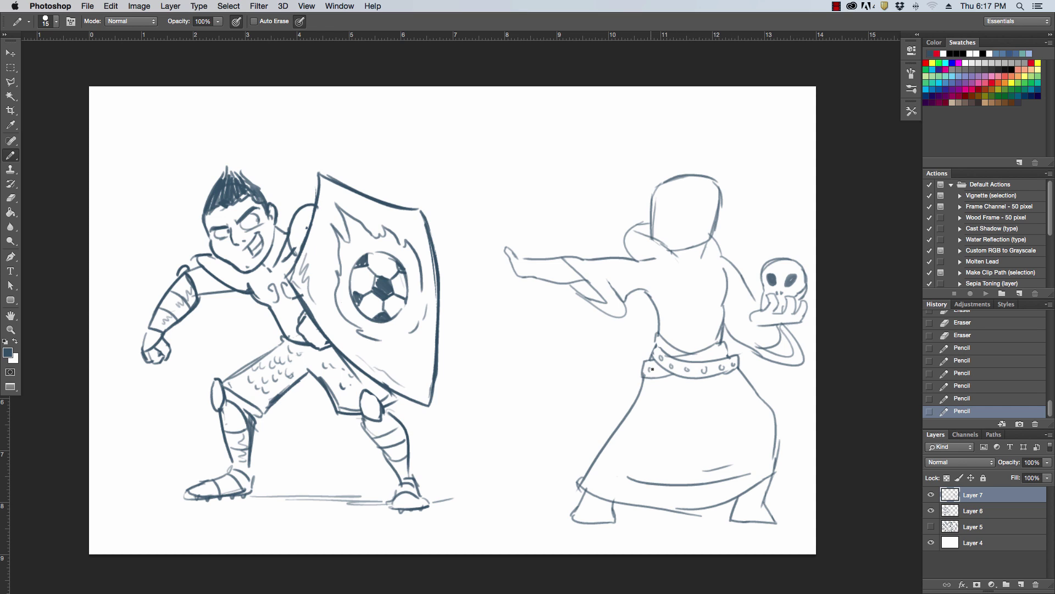
mouse_move(652, 369)
left_mouse_down()
mouse_move(705, 349)
mouse_move(695, 360)
mouse_move(724, 349)
left_mouse_up()
left_click_drag(659, 259, 692, 301)
left_click_drag(722, 256, 702, 307)
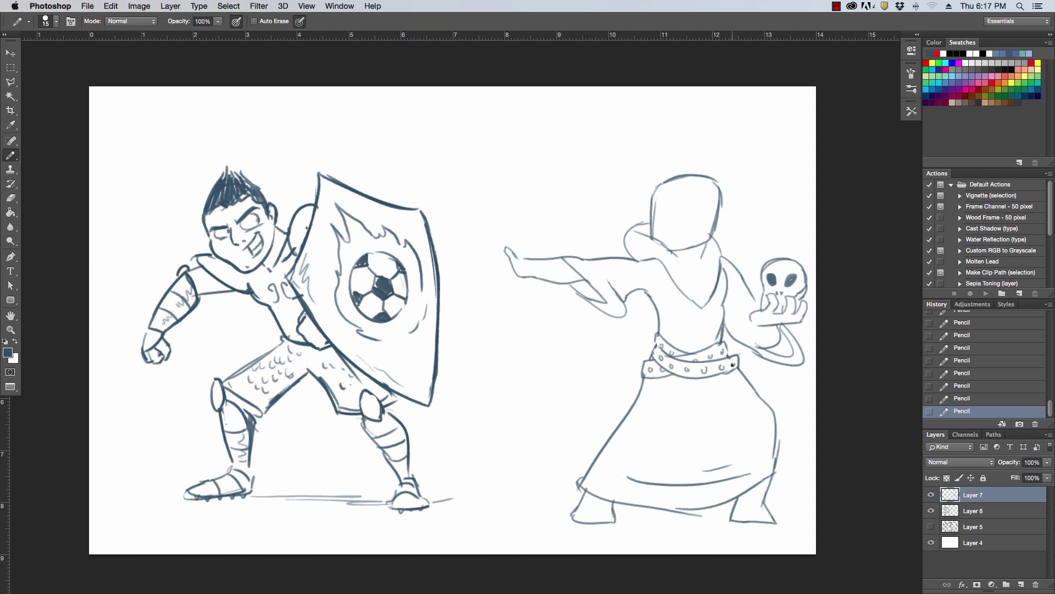
Erase the skirt edge below the belt and draw three small skulls hanging there
key("e")
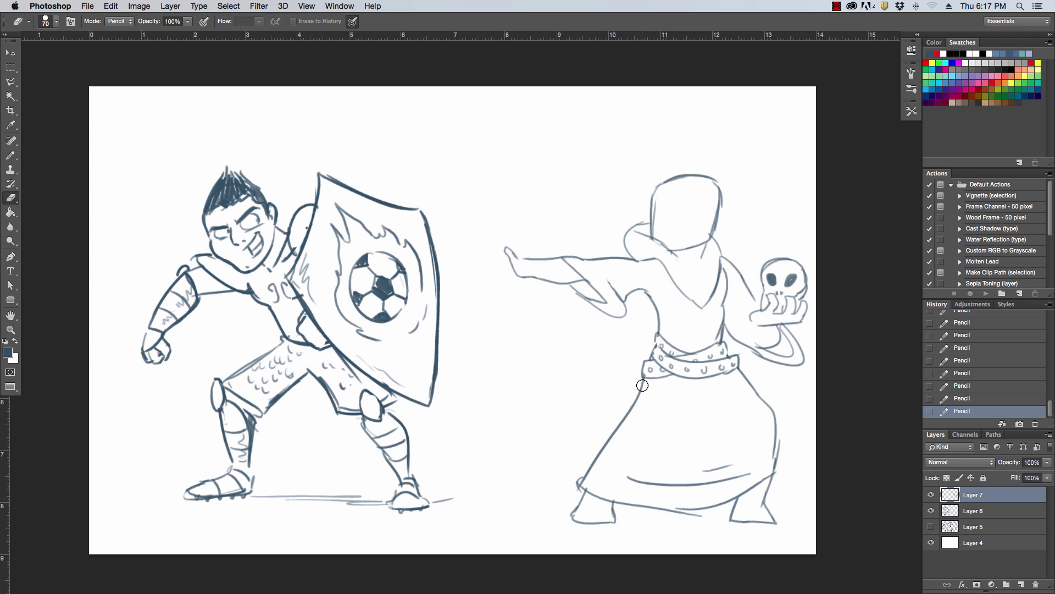
left_click_drag(642, 378, 627, 416)
key("b")
mouse_move(640, 374)
left_mouse_down()
mouse_move(643, 399)
mouse_move(625, 411)
left_mouse_up()
mouse_move(624, 411)
left_mouse_down()
mouse_move(648, 378)
mouse_move(651, 407)
mouse_move(669, 396)
mouse_move(667, 432)
mouse_move(652, 429)
mouse_move(696, 394)
mouse_move(681, 422)
left_mouse_up()
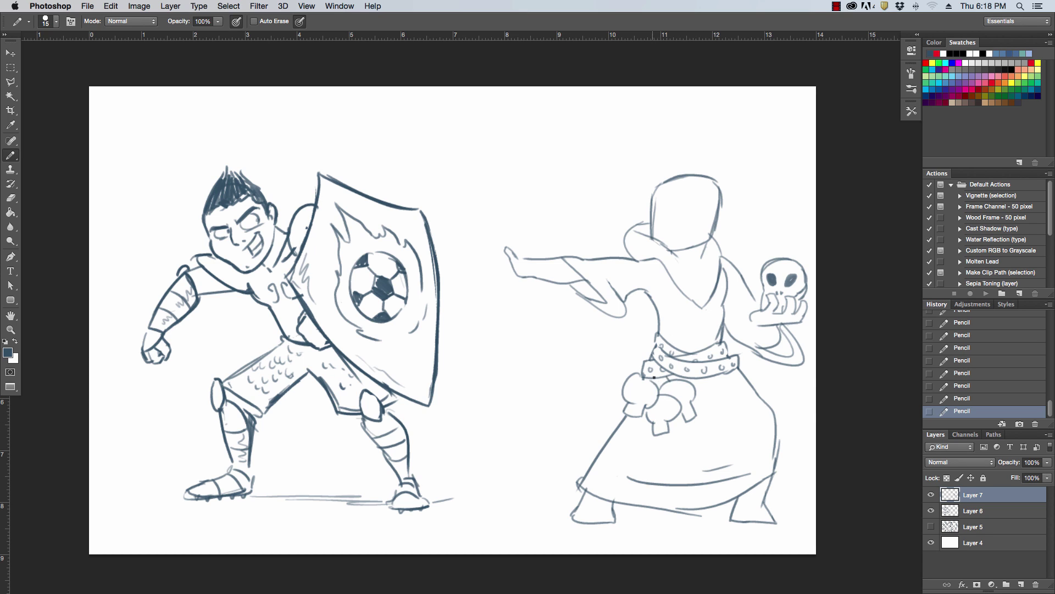
mouse_move(658, 389)
left_mouse_down()
mouse_move(631, 388)
mouse_move(648, 392)
mouse_move(628, 414)
mouse_move(670, 407)
mouse_move(659, 434)
mouse_move(667, 392)
mouse_move(686, 389)
mouse_move(691, 420)
left_mouse_up()
Draw wrap bands around both ankles and add a raised finger to the outstretched hand
mouse_move(734, 507)
left_mouse_down()
mouse_move(767, 500)
mouse_move(768, 482)
left_mouse_up()
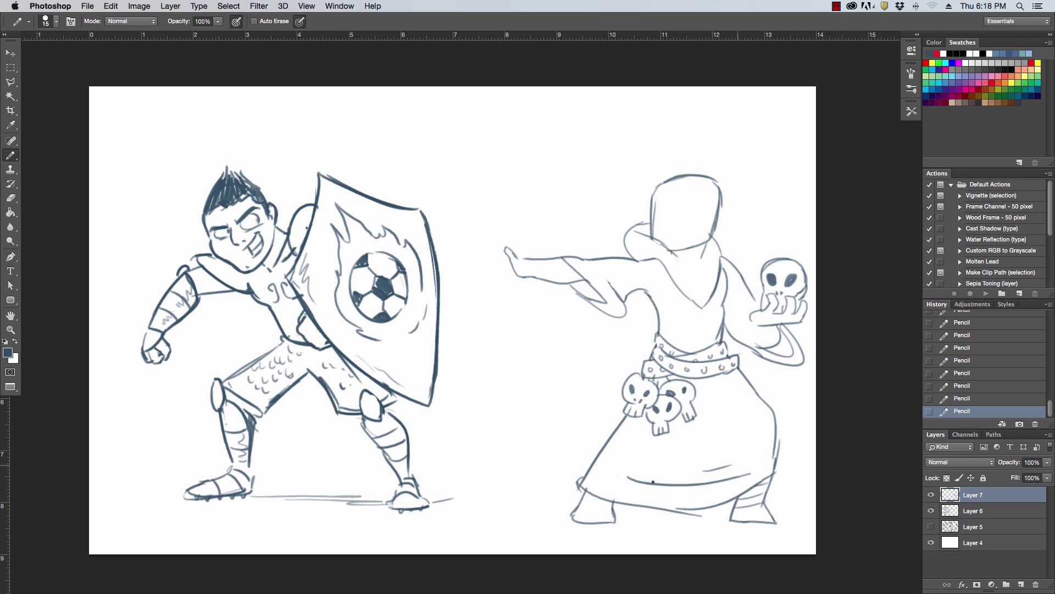
left_click_drag(578, 500, 607, 502)
mouse_move(525, 258)
left_mouse_down()
mouse_move(523, 228)
mouse_move(505, 209)
left_mouse_up()
key("super+z")
left_click_drag(525, 259, 512, 231)
Draw spiky swept-back hair and an ear on the second character's head
mouse_move(656, 191)
left_mouse_down()
mouse_move(655, 157)
mouse_move(695, 154)
mouse_move(692, 165)
mouse_move(733, 187)
mouse_move(728, 220)
mouse_move(731, 179)
mouse_move(743, 194)
left_mouse_up()
key("super+z")
key("e")
key("b")
left_click(738, 198)
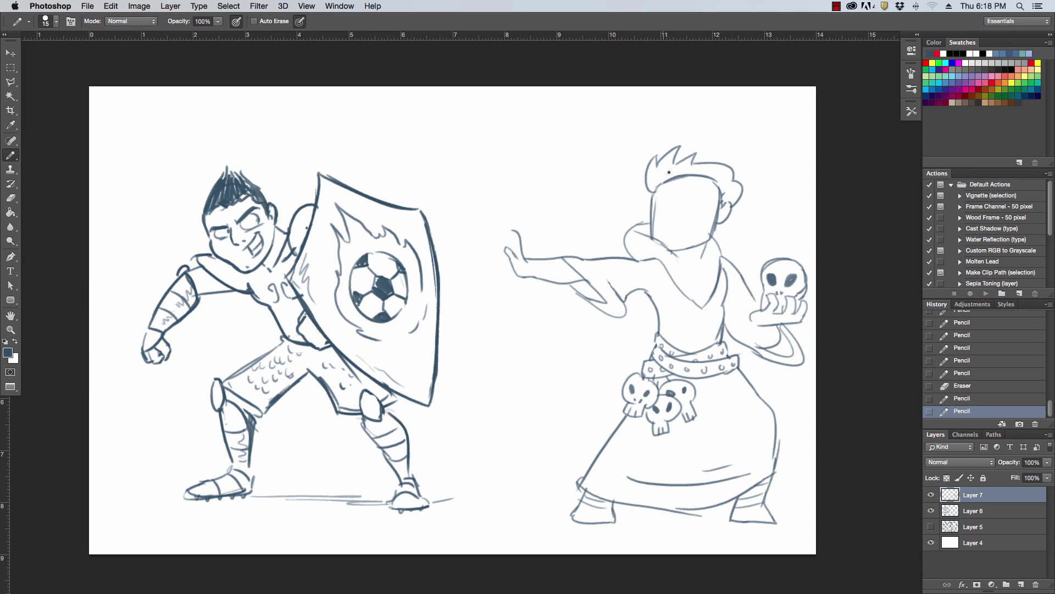
Draw the second character's face with a hairline, angry brows, narrowed eyes, a nose and a smirk
mouse_move(654, 192)
left_mouse_down()
mouse_move(679, 180)
mouse_move(715, 190)
mouse_move(715, 177)
mouse_move(731, 209)
mouse_move(713, 175)
mouse_move(660, 196)
mouse_move(637, 178)
mouse_move(657, 204)
mouse_move(647, 205)
mouse_move(705, 196)
mouse_move(675, 200)
mouse_move(703, 198)
mouse_move(675, 201)
mouse_move(649, 234)
mouse_move(704, 217)
left_mouse_up()
key("e")
key("b")
key("super+space")
key("ctrl+z")
key("e")
key("b")
key("super+z")
key("super+z")
key("e")
key("b")
Erase the old neck lines and draw an inner V-shaped edge for the robe's collar
key("e")
mouse_move(668, 262)
left_mouse_down()
mouse_move(692, 270)
mouse_move(681, 265)
left_mouse_up()
left_click_drag(682, 265, 717, 241)
key("b")
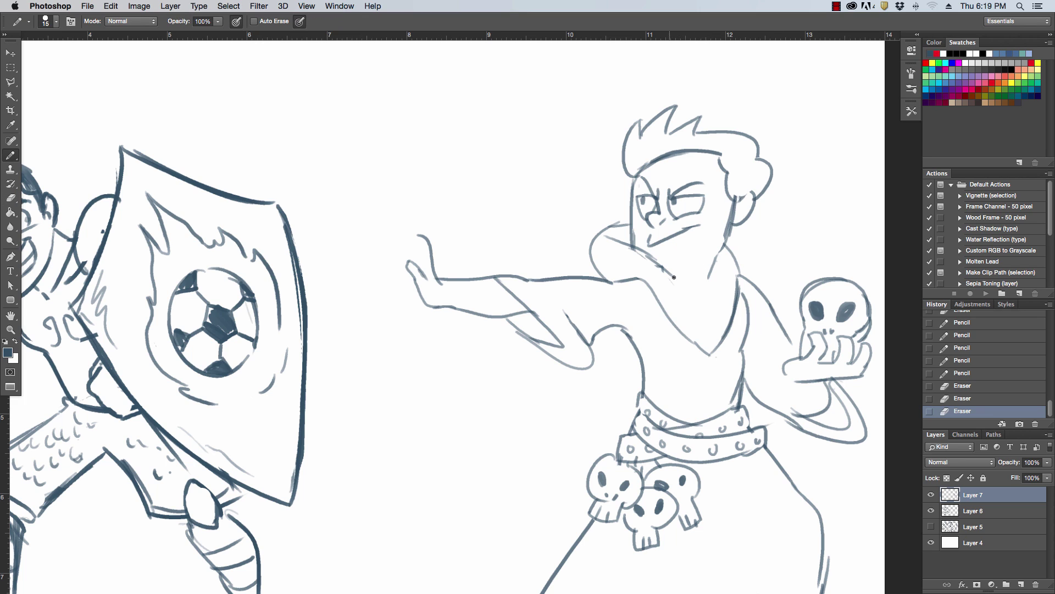
left_click_drag(668, 269, 695, 308)
mouse_move(726, 245)
left_mouse_down()
mouse_move(710, 277)
mouse_move(731, 215)
mouse_move(755, 213)
mouse_move(751, 199)
mouse_move(710, 273)
mouse_move(701, 327)
left_mouse_up()
key("e")
key("b")
key("super+z")
Refine the lines around the chin and the skull-holding sleeve, and erase overlaps beside the neck
key("z")
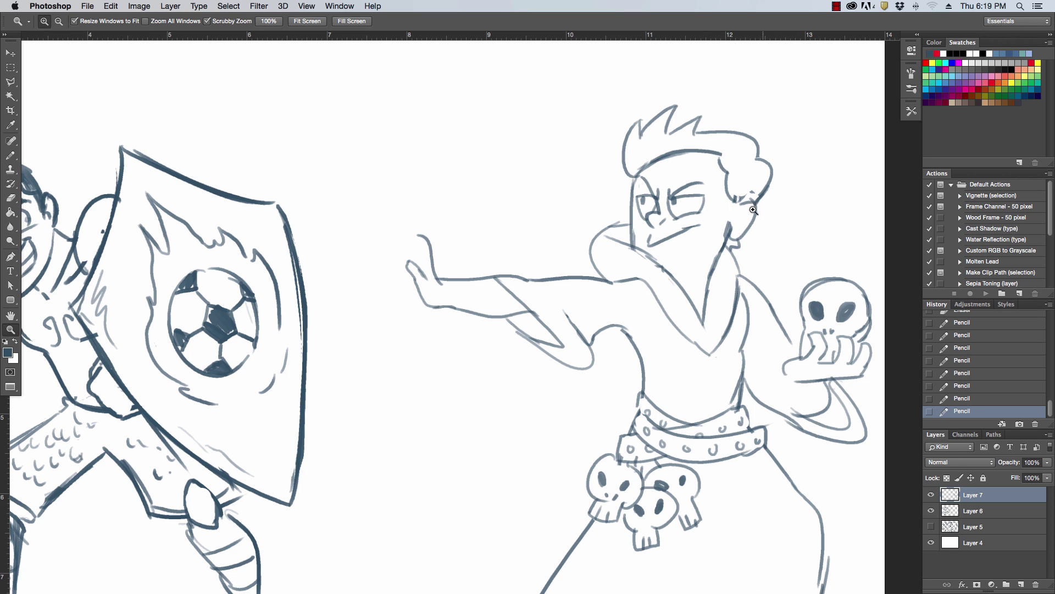
mouse_move(752, 210)
left_mouse_down()
mouse_move(716, 220)
mouse_move(730, 197)
left_mouse_up()
key("b")
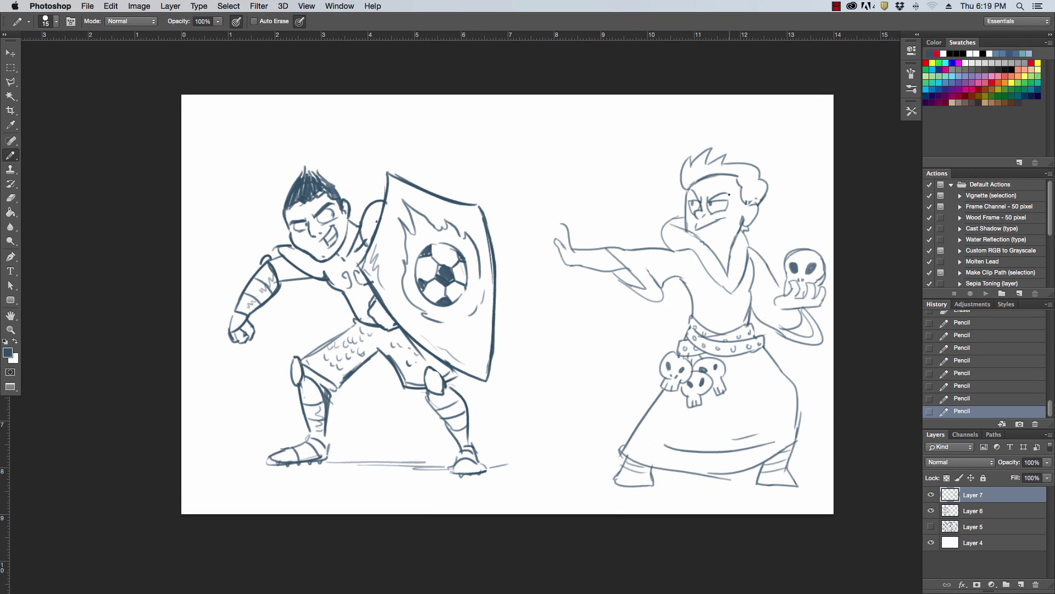
left_click_drag(706, 247, 729, 242)
mouse_move(773, 305)
left_mouse_down()
mouse_move(839, 301)
mouse_move(801, 257)
mouse_move(783, 262)
mouse_move(750, 300)
mouse_move(778, 338)
left_mouse_up()
key("e")
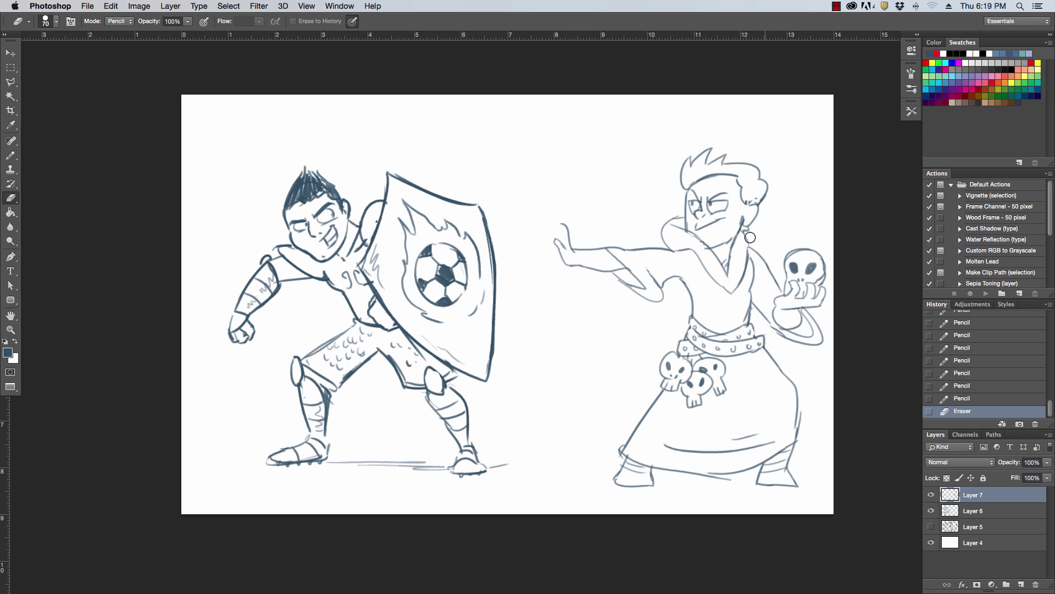
Draw a blast of magic flames from the outstretched hand, sweeping over and under the warrior's shield
key("b")
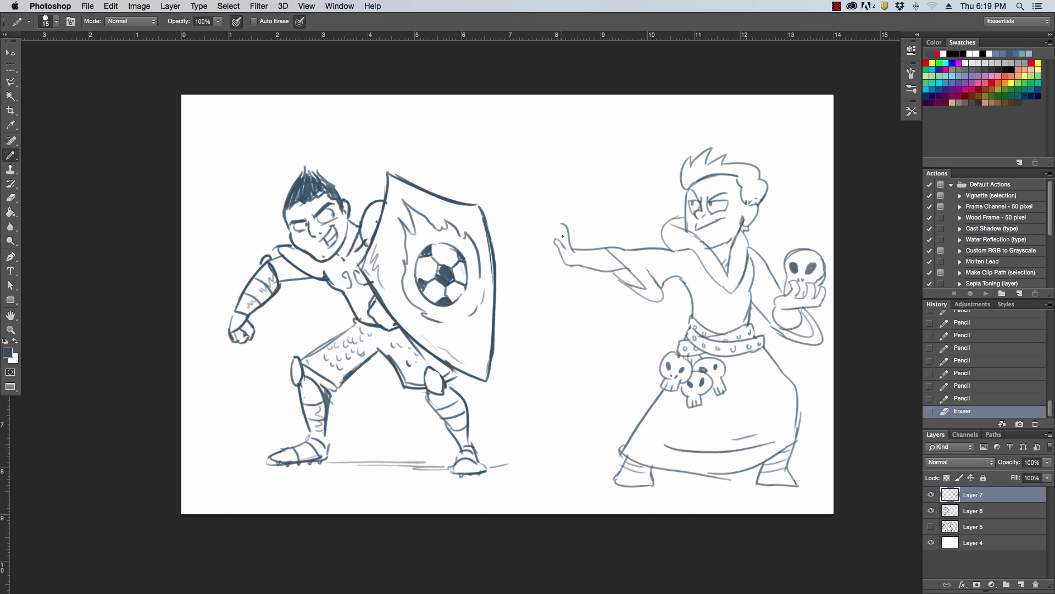
mouse_move(563, 236)
left_mouse_down()
mouse_move(540, 189)
mouse_move(544, 203)
mouse_move(507, 184)
mouse_move(522, 209)
mouse_move(430, 147)
mouse_move(453, 180)
mouse_move(425, 183)
left_mouse_up()
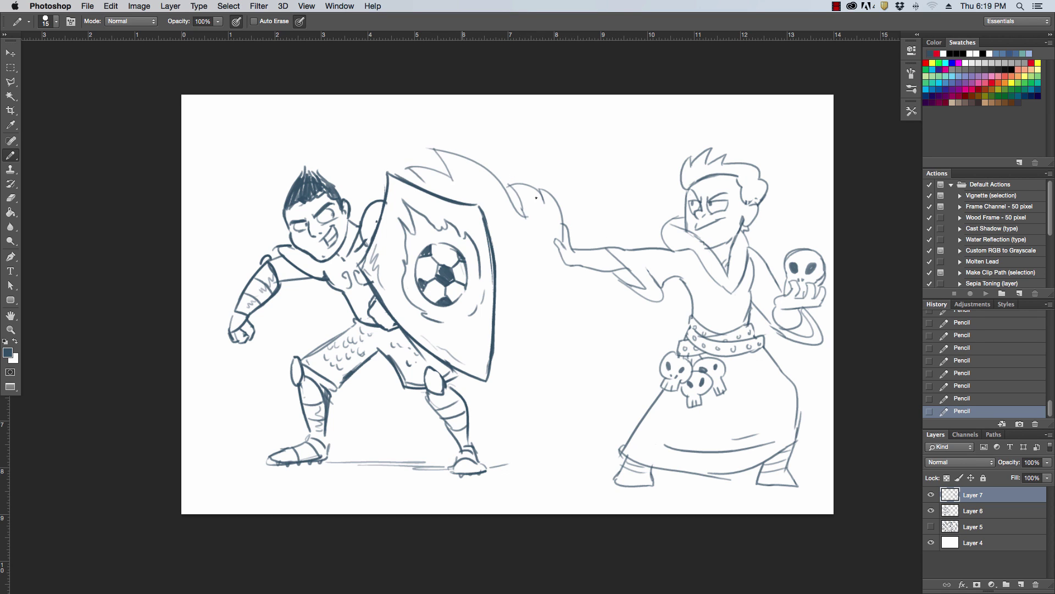
mouse_move(557, 260)
left_mouse_down()
mouse_move(535, 308)
mouse_move(517, 300)
mouse_move(495, 339)
mouse_move(450, 349)
left_mouse_up()
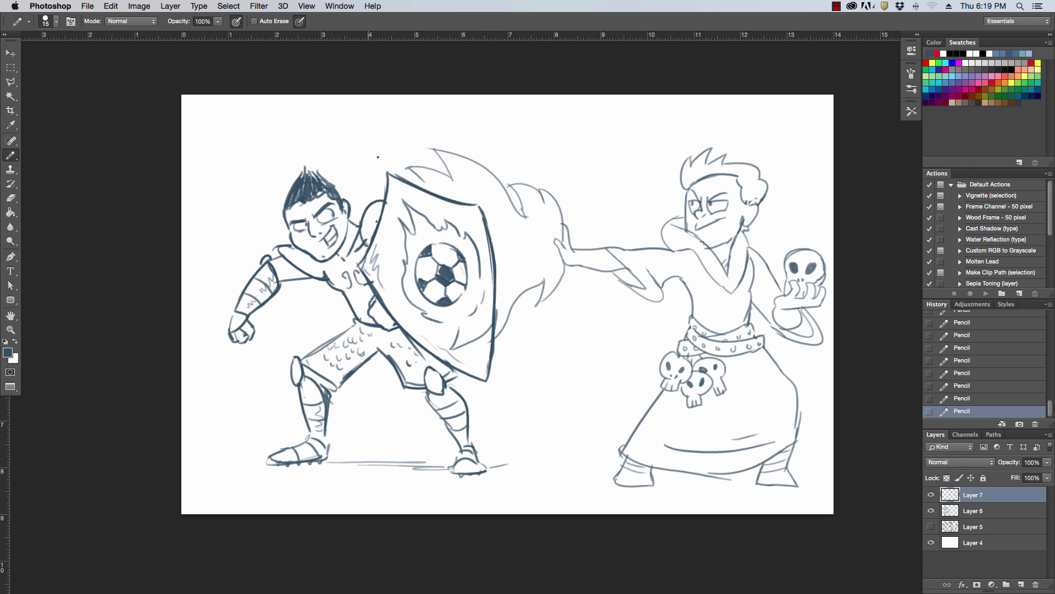
Draw small embers above the shield and a ragged flame edge licking down across its face and the soccer ball
mouse_move(390, 162)
left_mouse_down()
mouse_move(369, 161)
mouse_move(391, 164)
mouse_move(402, 127)
mouse_move(420, 141)
left_mouse_up()
mouse_move(420, 181)
left_mouse_down()
mouse_move(446, 212)
mouse_move(426, 205)
left_mouse_up()
left_click_drag(426, 206, 468, 226)
key("super+z")
left_click_drag(415, 173, 441, 215)
mouse_move(442, 215)
left_mouse_down()
mouse_move(459, 268)
mouse_move(462, 249)
mouse_move(458, 267)
mouse_move(440, 257)
mouse_move(458, 304)
mouse_move(459, 323)
left_mouse_up()
Erase the shield outline and the part of the soccer ball covered by the flames, working on Layer 6
key("e")
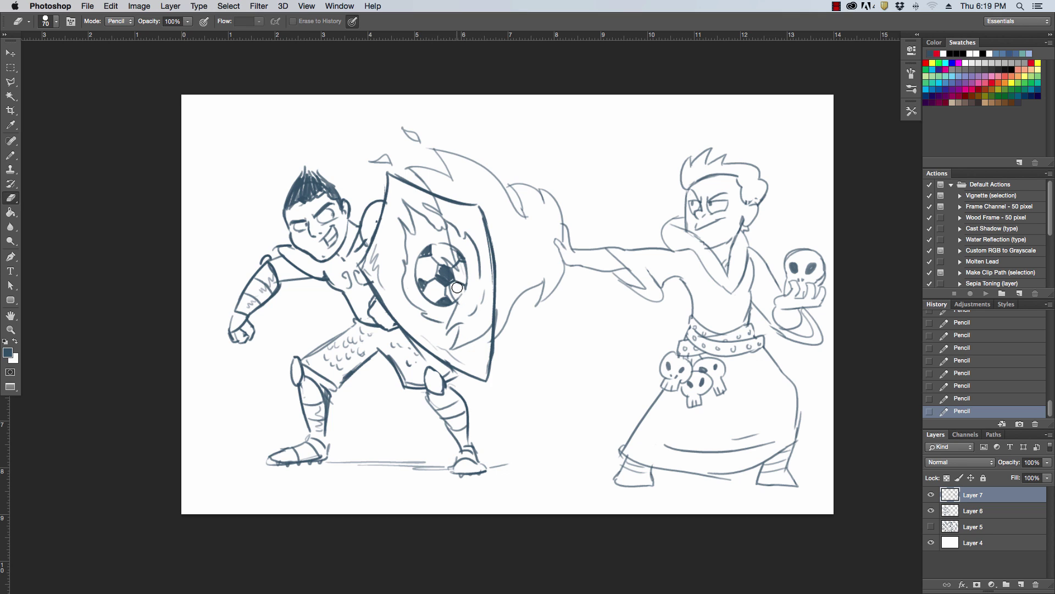
mouse_move(457, 287)
left_mouse_down()
mouse_move(440, 193)
mouse_move(466, 222)
mouse_move(476, 207)
mouse_move(487, 218)
mouse_move(494, 269)
mouse_move(465, 245)
mouse_move(494, 273)
mouse_move(495, 315)
mouse_move(475, 319)
mouse_move(484, 294)
mouse_move(458, 195)
mouse_move(484, 269)
mouse_move(491, 205)
left_mouse_up()
left_click(998, 511)
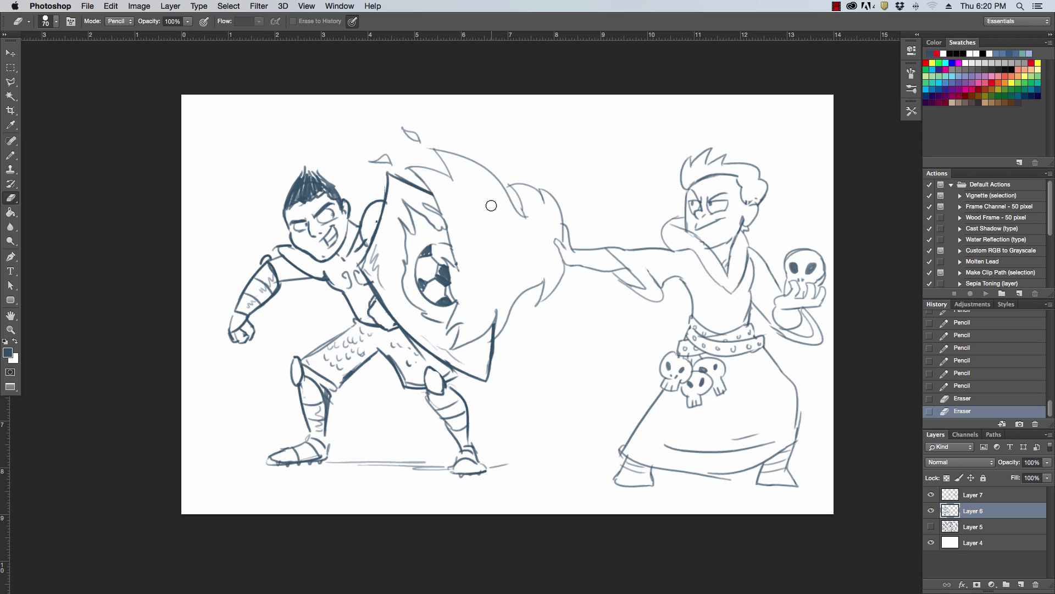
Draw loose embers below the shield and above the blast on Layer 7, erasing overlapping flame lines near them and the hand
left_click(998, 494)
key("b")
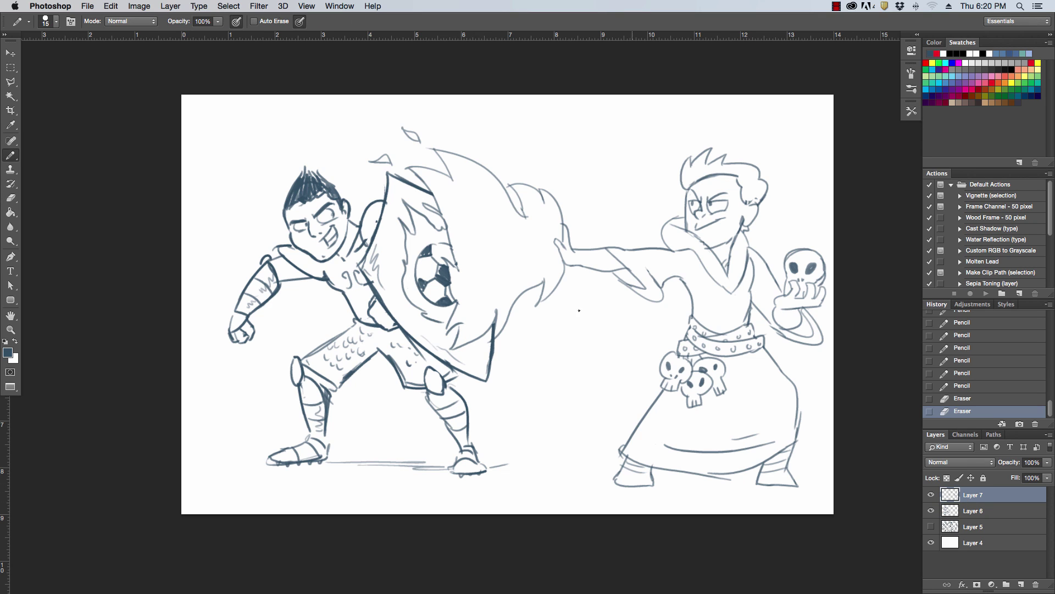
mouse_move(404, 411)
left_mouse_down()
mouse_move(396, 422)
mouse_move(408, 404)
mouse_move(376, 395)
left_mouse_up()
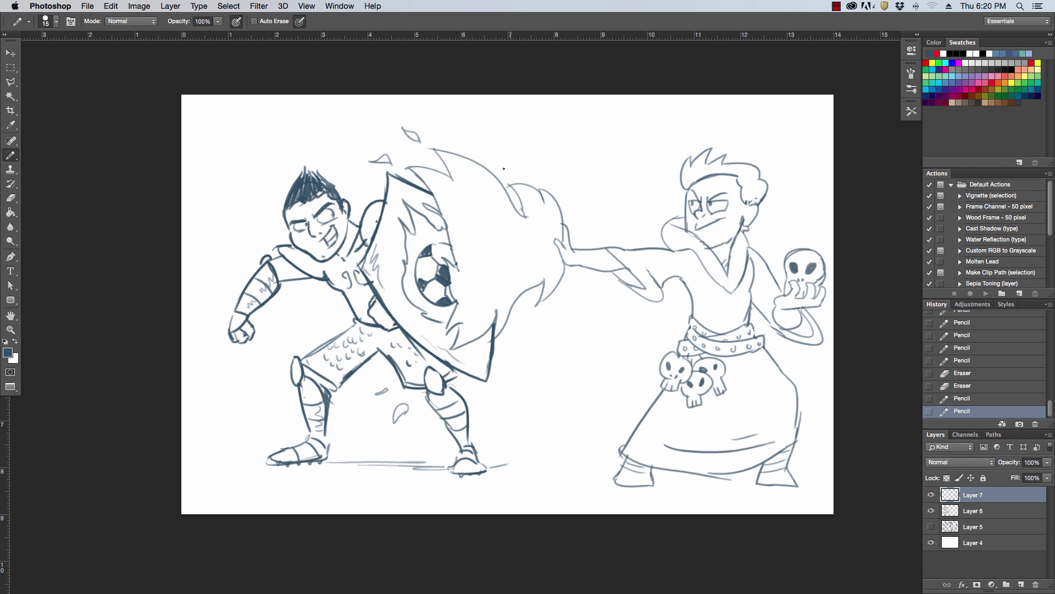
left_click_drag(497, 165, 507, 176)
key("e")
left_click_drag(561, 226, 557, 219)
key("b")
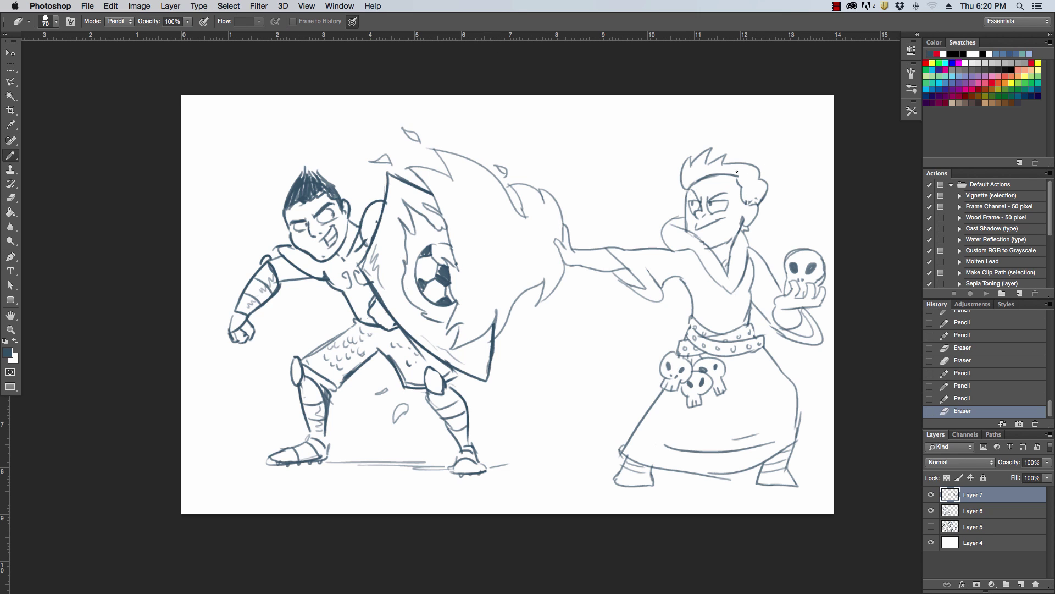
Fill the sorcerer's spiky hair with dark shading and mark an earring below the ear
key("b")
mouse_move(684, 186)
left_mouse_down()
mouse_move(686, 168)
mouse_move(690, 182)
mouse_move(696, 165)
mouse_move(721, 162)
mouse_move(754, 175)
mouse_move(743, 171)
mouse_move(754, 180)
mouse_move(741, 188)
mouse_move(745, 203)
mouse_move(757, 183)
mouse_move(762, 193)
mouse_move(758, 180)
mouse_move(751, 195)
mouse_move(696, 156)
mouse_move(711, 148)
left_mouse_up()
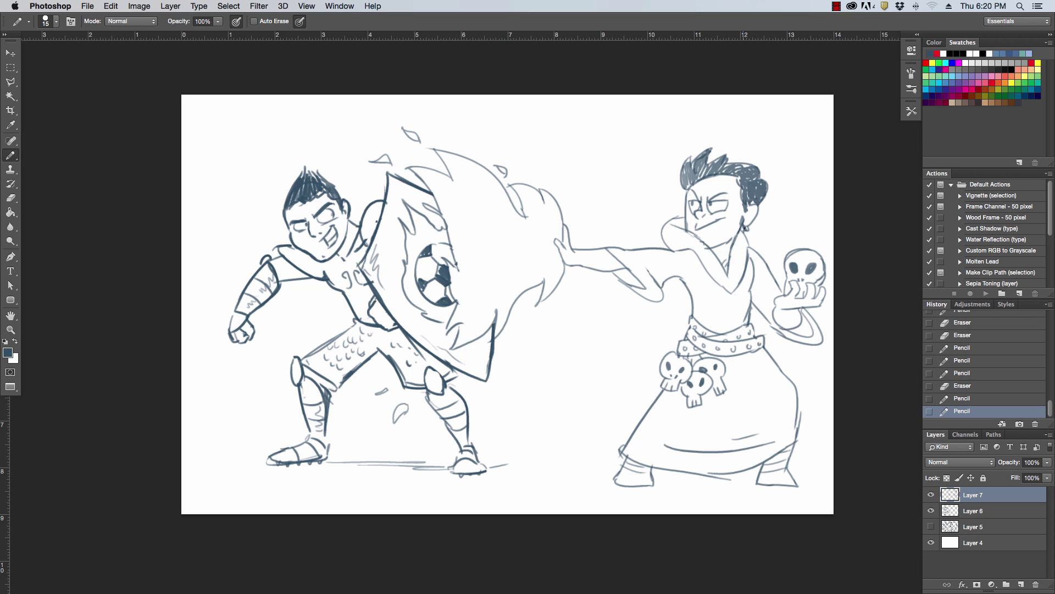
left_click(742, 224)
Draw jagged inner flame contours inside the magic blast and refine the sorcerer's ear
mouse_move(557, 232)
left_mouse_down()
mouse_move(543, 210)
mouse_move(516, 226)
mouse_move(497, 211)
mouse_move(468, 239)
mouse_move(489, 233)
mouse_move(475, 221)
mouse_move(481, 301)
mouse_move(516, 260)
mouse_move(558, 253)
left_mouse_up()
key("super+z")
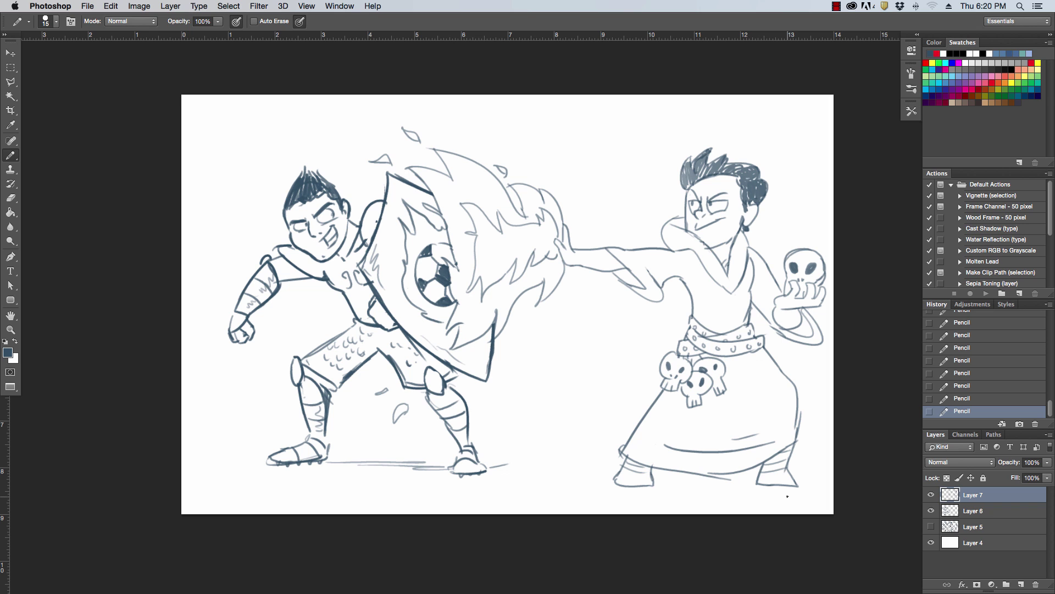
key("z")
mouse_move(839, 227)
left_mouse_down()
mouse_move(805, 239)
mouse_move(837, 228)
left_mouse_up()
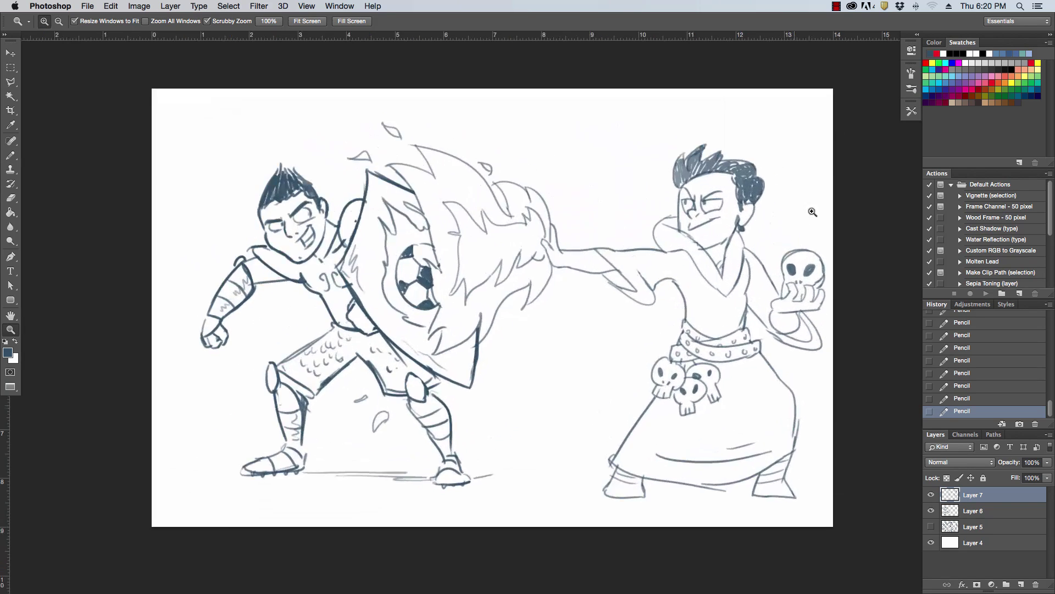
key("b")
left_click_drag(744, 213, 754, 208)
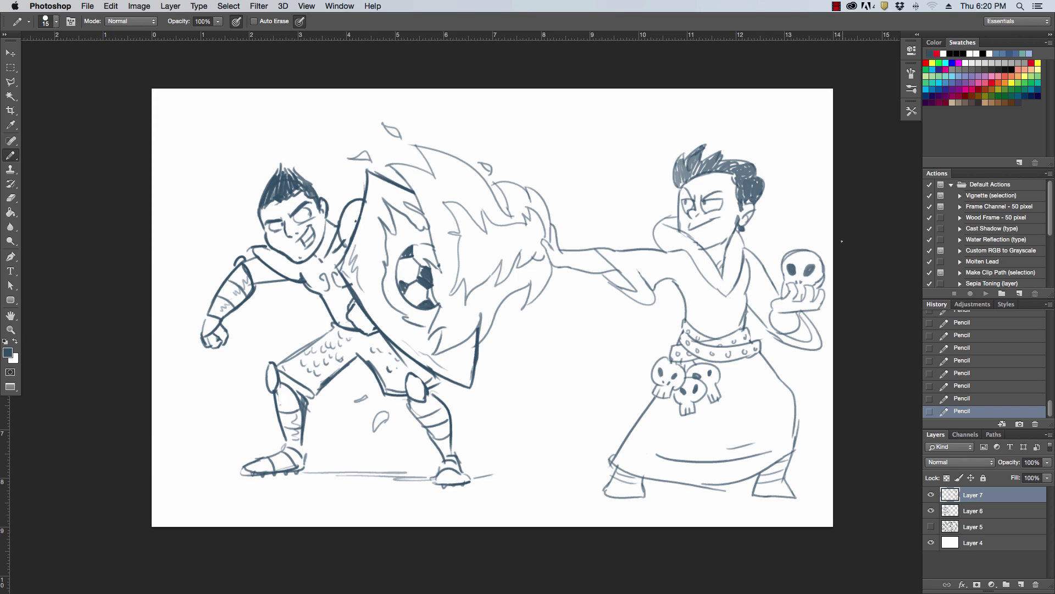
Draw a ground line beneath the robe between the sorcerer's feet
key("z")
left_click_drag(842, 241, 830, 251)
key("b")
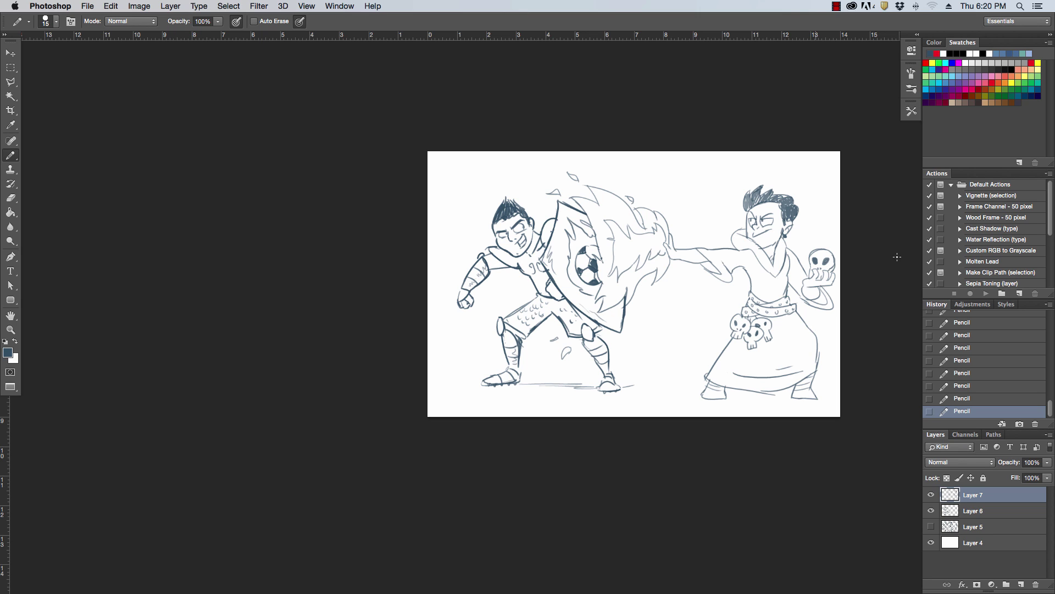
left_click_drag(733, 397, 775, 400)
Scale the artwork on Layers 6 and 7 together to about 89.6% and position it lower on the canvas
key("v")
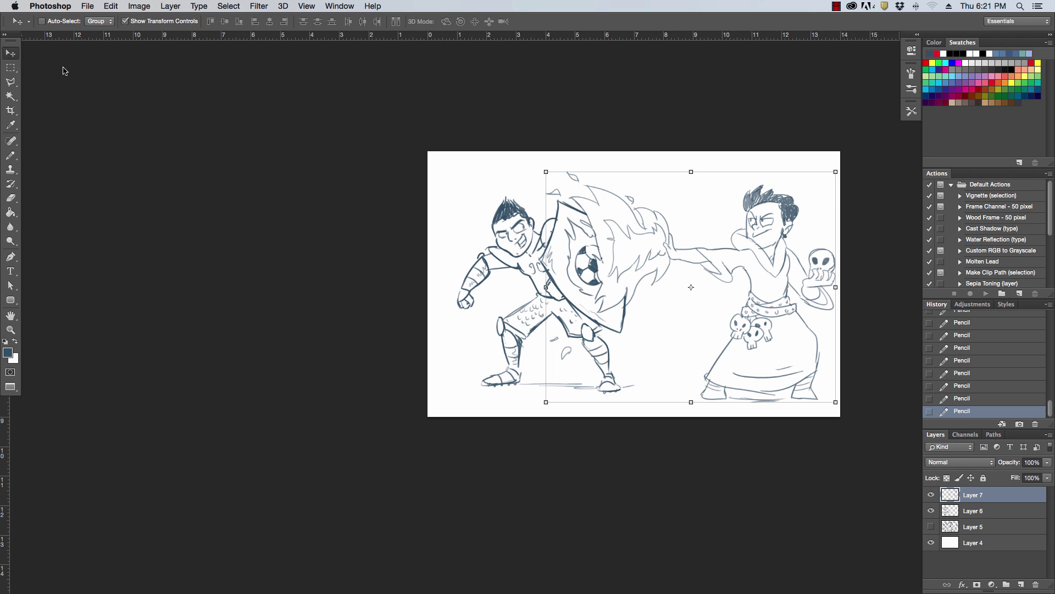
left_click(988, 512, "shift")
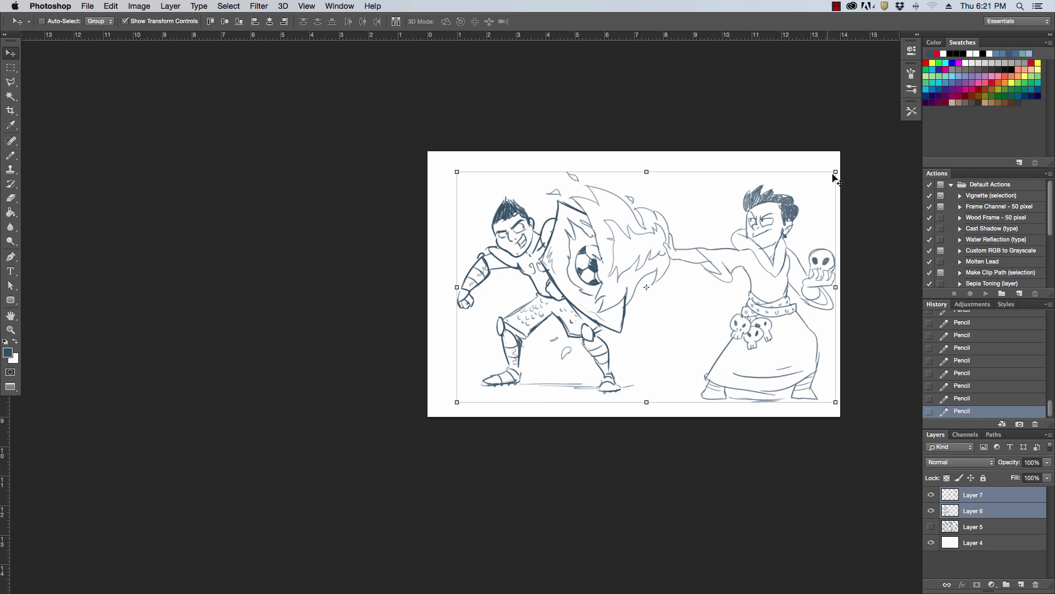
left_click_drag(834, 173, 795, 196)
left_click_drag(765, 332, 769, 334)
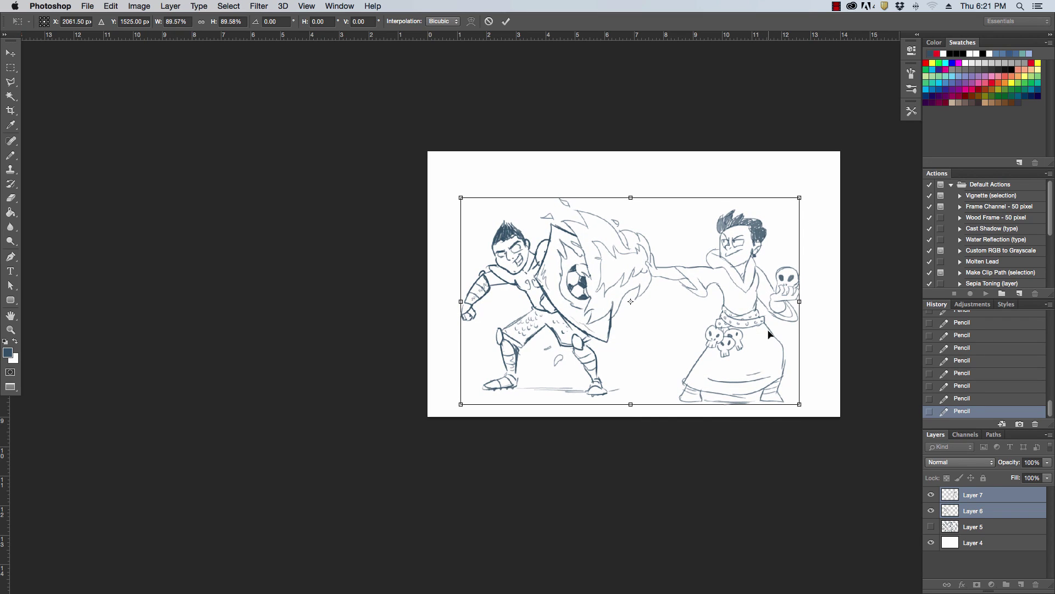
key("Return")
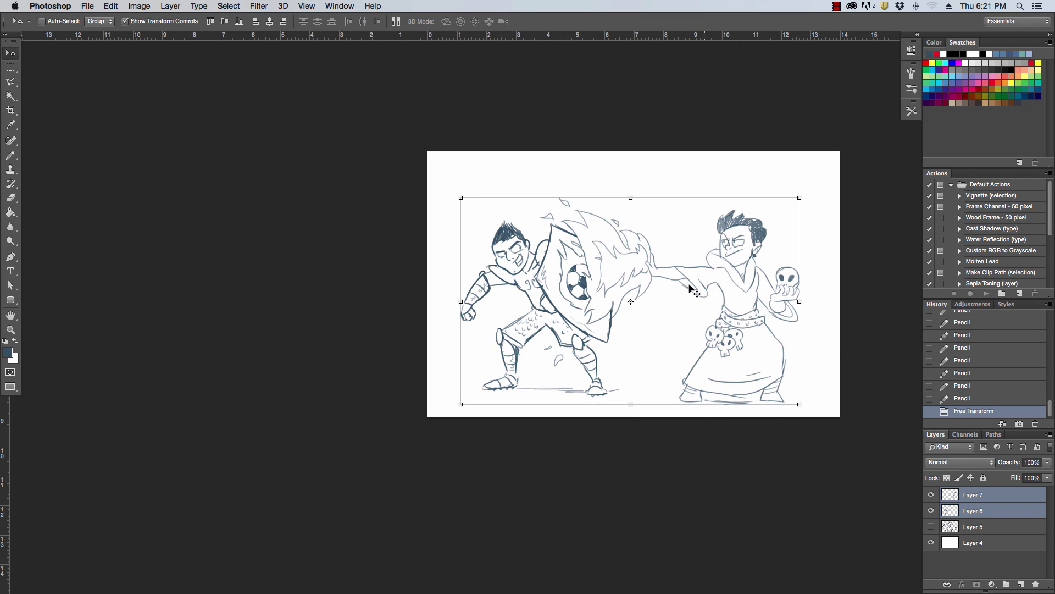
Merge Layer 7 and Layer 6 into a single layer
left_click(981, 501)
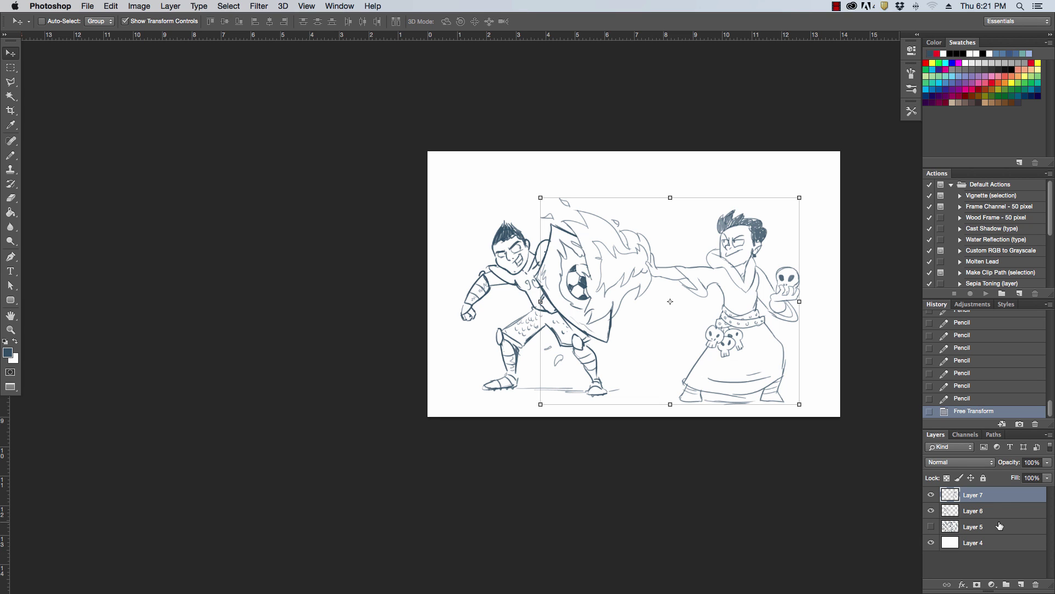
left_click(999, 514, "shift")
right_click(1001, 516)
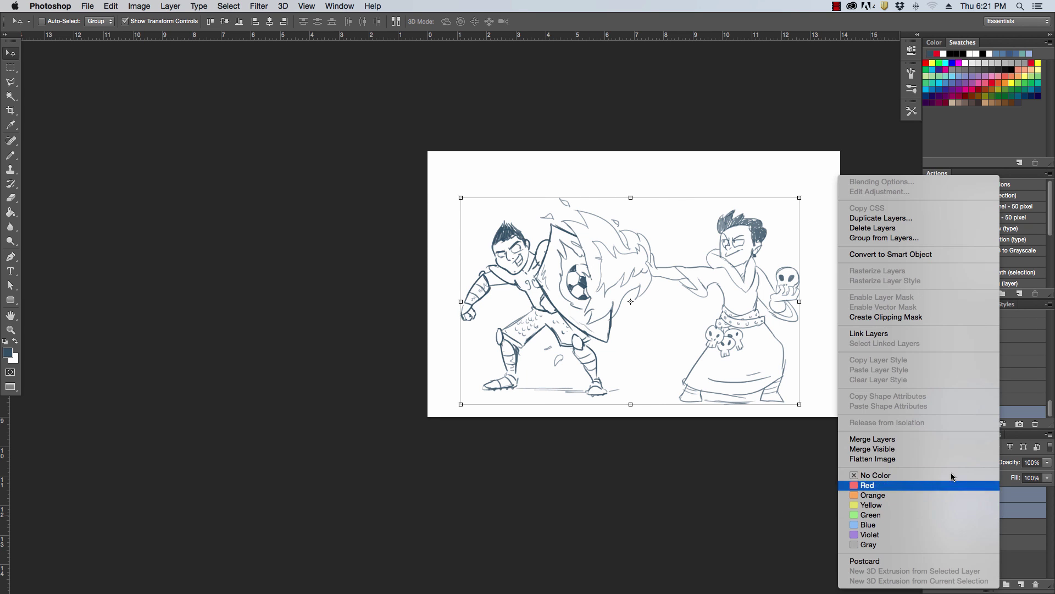
left_click(917, 443)
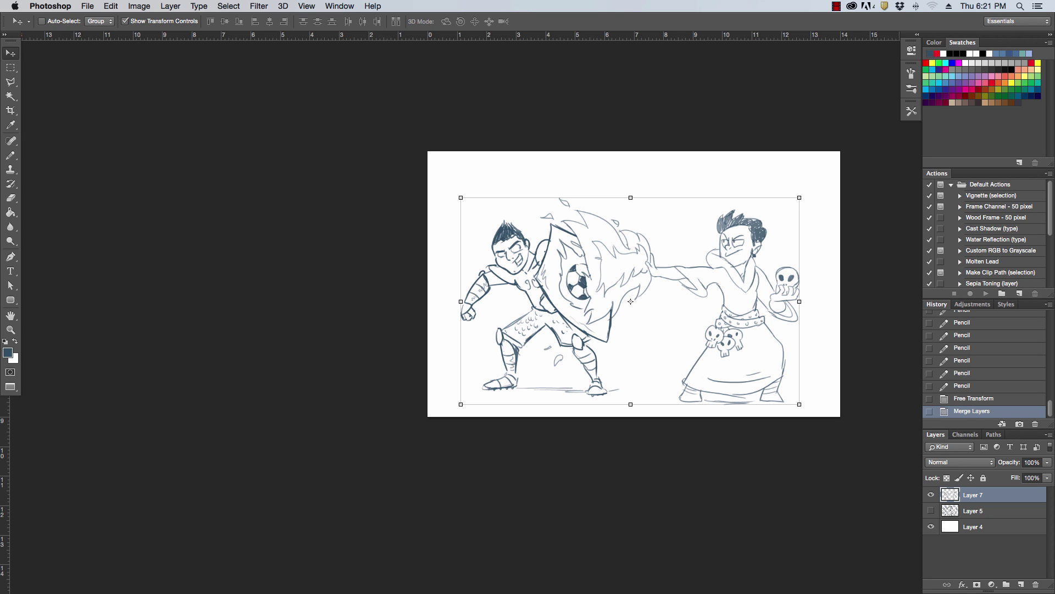
key("Tab")
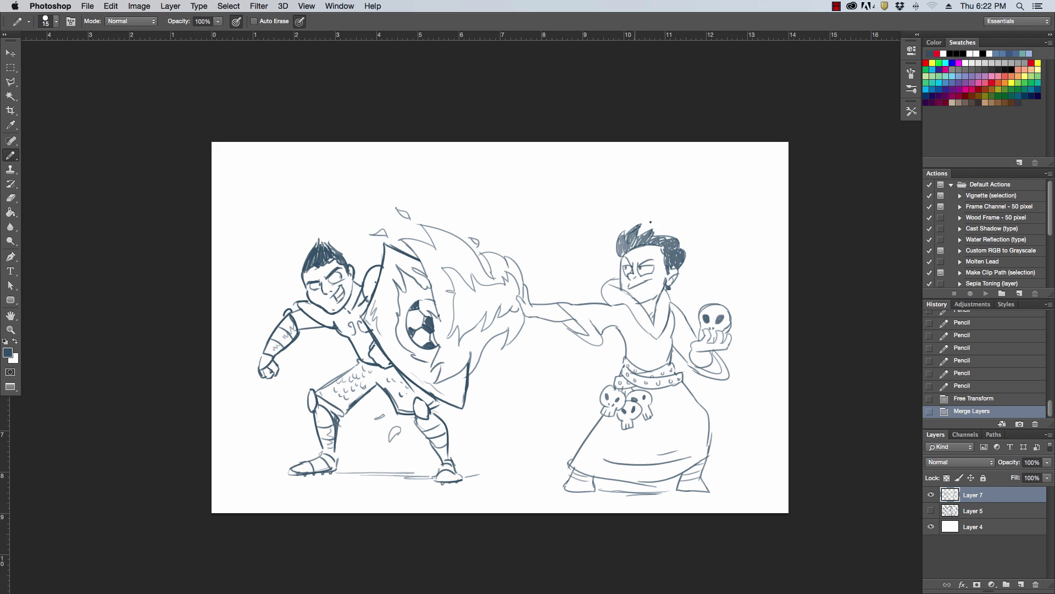
Draw a small clown's head with a cone hat, hair tufts and ruffled collar, plus a clawed arm reaching back, before the sorcerer's robe
key("super+equal")
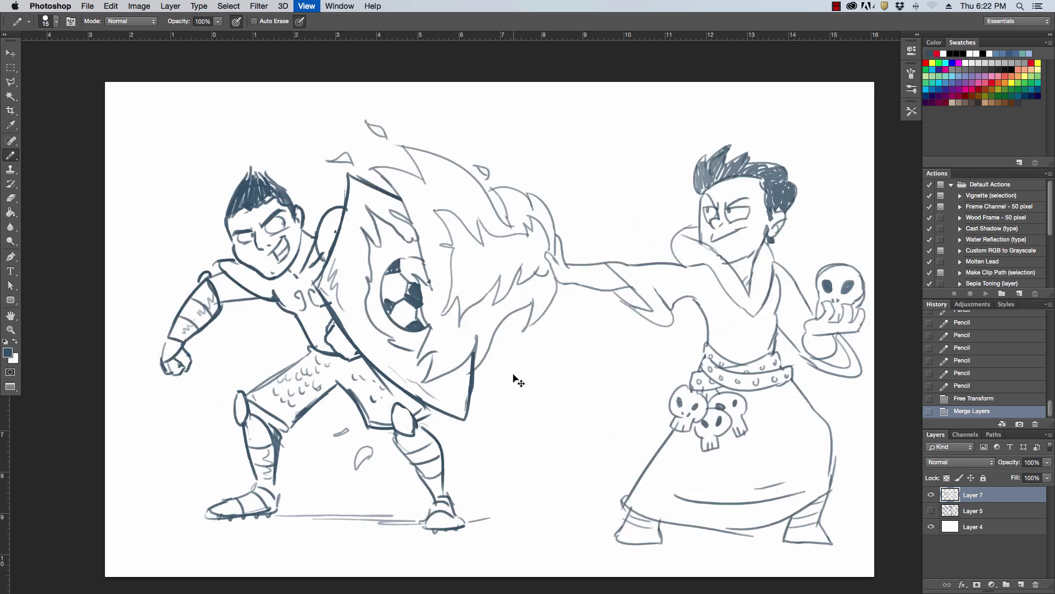
mouse_move(571, 436)
left_mouse_down()
mouse_move(592, 418)
mouse_move(544, 423)
mouse_move(586, 415)
mouse_move(564, 435)
mouse_move(553, 419)
mouse_move(568, 411)
mouse_move(552, 413)
mouse_move(595, 405)
mouse_move(596, 424)
mouse_move(606, 412)
mouse_move(536, 412)
mouse_move(544, 420)
mouse_move(583, 397)
mouse_move(575, 380)
left_mouse_up()
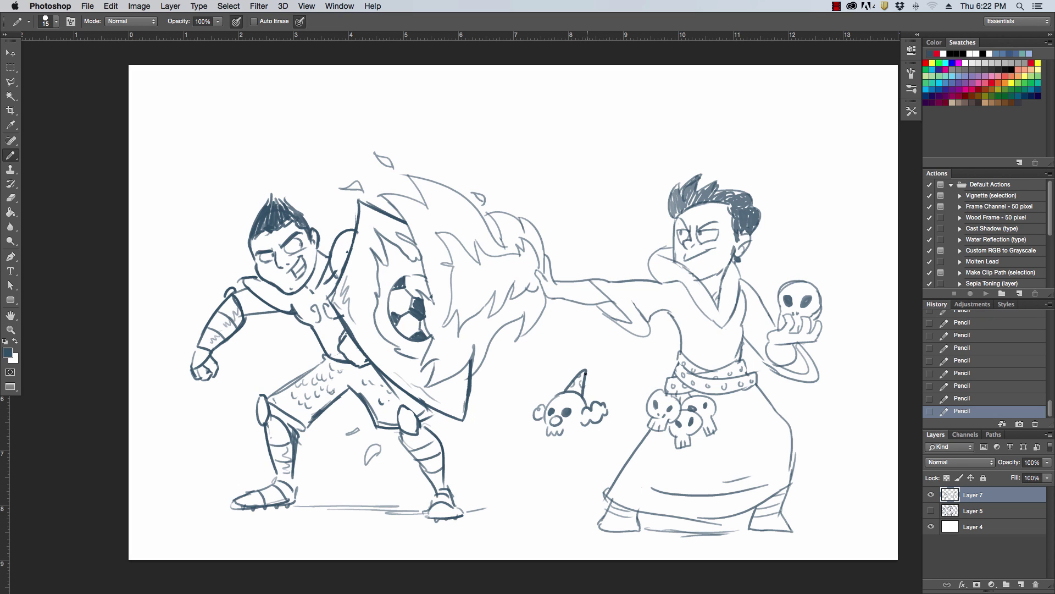
left_click_drag(564, 431, 582, 422)
mouse_move(552, 438)
left_mouse_down()
mouse_move(581, 446)
mouse_move(554, 442)
mouse_move(592, 432)
mouse_move(547, 439)
mouse_move(624, 429)
mouse_move(598, 455)
mouse_move(636, 445)
mouse_move(637, 470)
mouse_move(654, 446)
mouse_move(614, 454)
mouse_move(648, 451)
mouse_move(642, 462)
mouse_move(600, 433)
mouse_move(638, 461)
mouse_move(607, 448)
mouse_move(650, 453)
mouse_move(653, 439)
mouse_move(644, 471)
mouse_move(659, 457)
mouse_move(666, 467)
mouse_move(656, 444)
left_mouse_up()
key("super+z")
key("super+z")
key("super+z")
key("super+z")
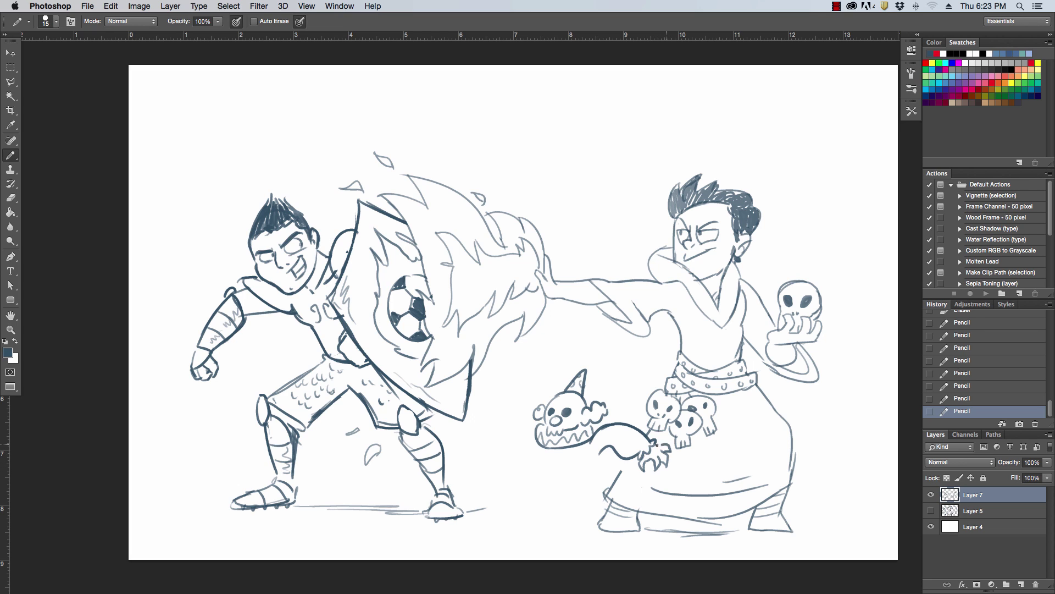
Draw the clown's torso sides and the first outlines of the spread legs
mouse_move(552, 448)
left_mouse_down()
mouse_move(558, 470)
mouse_move(604, 475)
left_mouse_up()
left_click_drag(554, 478, 533, 515)
left_click_drag(604, 480, 619, 534)
mouse_move(528, 535)
left_mouse_down()
mouse_move(534, 505)
mouse_move(544, 498)
mouse_move(531, 525)
mouse_move(555, 522)
mouse_move(557, 495)
mouse_move(584, 484)
left_mouse_up()
key("super+alt+z")
key("super+alt+z")
Give the clown's face angry brows and a wicked toothy grin
left_click_drag(550, 402, 566, 408)
mouse_move(569, 408)
left_mouse_down()
mouse_move(575, 400)
mouse_move(557, 433)
mouse_move(565, 434)
mouse_move(550, 435)
mouse_move(567, 428)
left_mouse_up()
key("super+z")
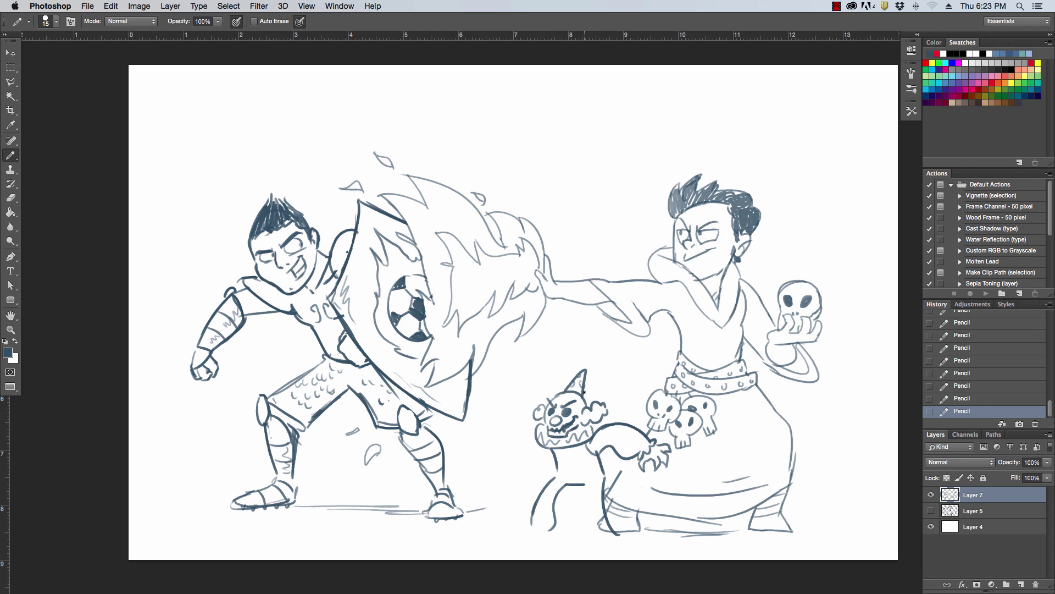
Complete the clown's inner leg lines and add long floppy shoes
left_click_drag(583, 486, 588, 539)
key("super+z")
mouse_move(585, 486)
left_mouse_down()
mouse_move(577, 525)
mouse_move(608, 530)
left_mouse_up()
mouse_move(530, 529)
left_mouse_down()
mouse_move(507, 532)
mouse_move(504, 521)
mouse_move(496, 534)
mouse_move(614, 533)
left_mouse_up()
key("super+z")
Draw the clown's front arm stretched toward the shield, ending in an open hand
left_click_drag(536, 437, 510, 413)
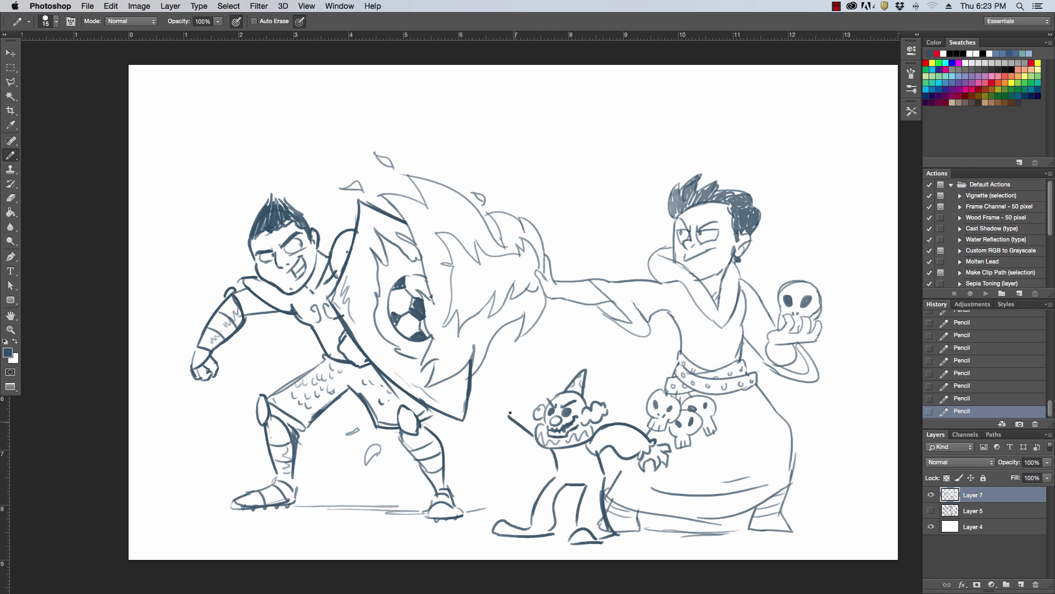
key("super+z")
left_click_drag(534, 432, 505, 417)
mouse_move(550, 458)
left_mouse_down()
mouse_move(495, 440)
mouse_move(482, 399)
mouse_move(482, 418)
mouse_move(499, 422)
mouse_move(484, 435)
mouse_move(503, 407)
left_mouse_up()
key("super+z")
key("alt+super+z")
key("alt+super+z")
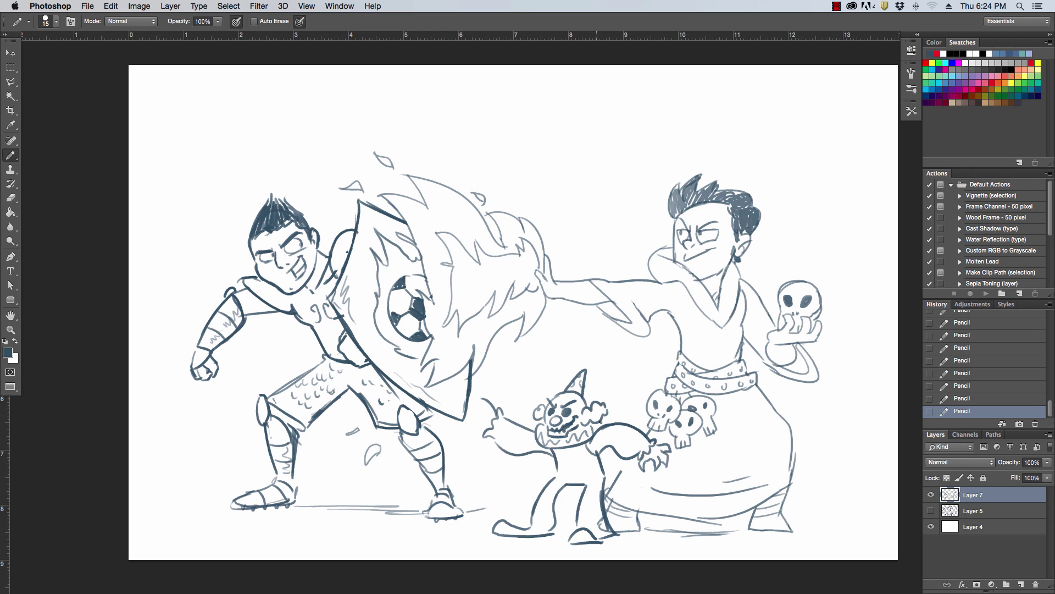
Add spots to the clown's rear sleeve and draw buttoned overalls on the torso
mouse_move(608, 431)
left_mouse_down()
mouse_move(620, 432)
mouse_move(619, 449)
left_mouse_up()
left_click_drag(630, 429, 634, 434)
left_click_drag(587, 464, 559, 472)
Erase the robe and foot lines overlapping the clown's rear leg and redraw the leg's outer edge
key("e")
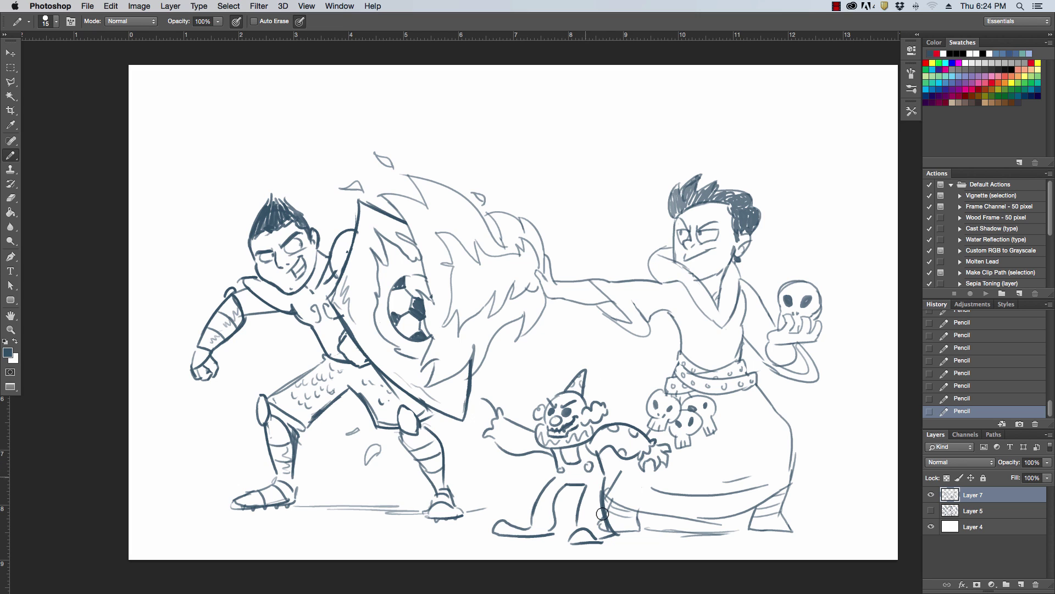
mouse_move(605, 523)
left_mouse_down()
mouse_move(602, 495)
mouse_move(624, 536)
left_mouse_up()
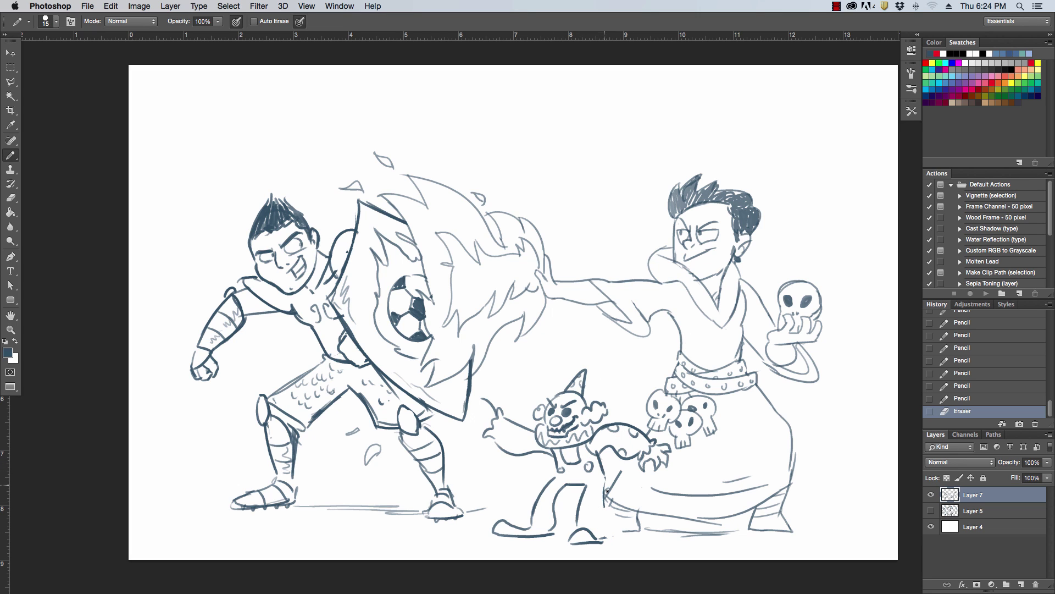
left_click_drag(607, 491, 606, 514)
left_click_drag(605, 511, 608, 538)
Erase the shield's lower tip and draw splatter drops and drips around the gap below the flames
left_click_drag(456, 423, 471, 373)
left_click_drag(452, 384, 456, 421)
key("e")
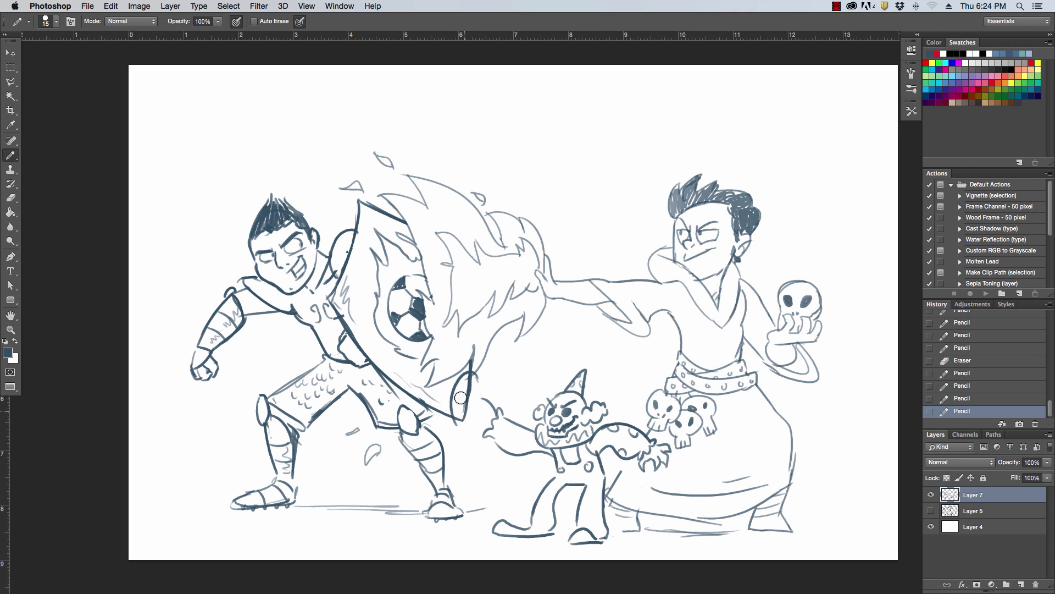
mouse_move(467, 385)
left_mouse_down()
mouse_move(472, 404)
mouse_move(470, 374)
mouse_move(458, 419)
mouse_move(468, 356)
mouse_move(472, 370)
mouse_move(498, 346)
mouse_move(498, 358)
left_mouse_up()
left_click_drag(480, 345, 486, 331)
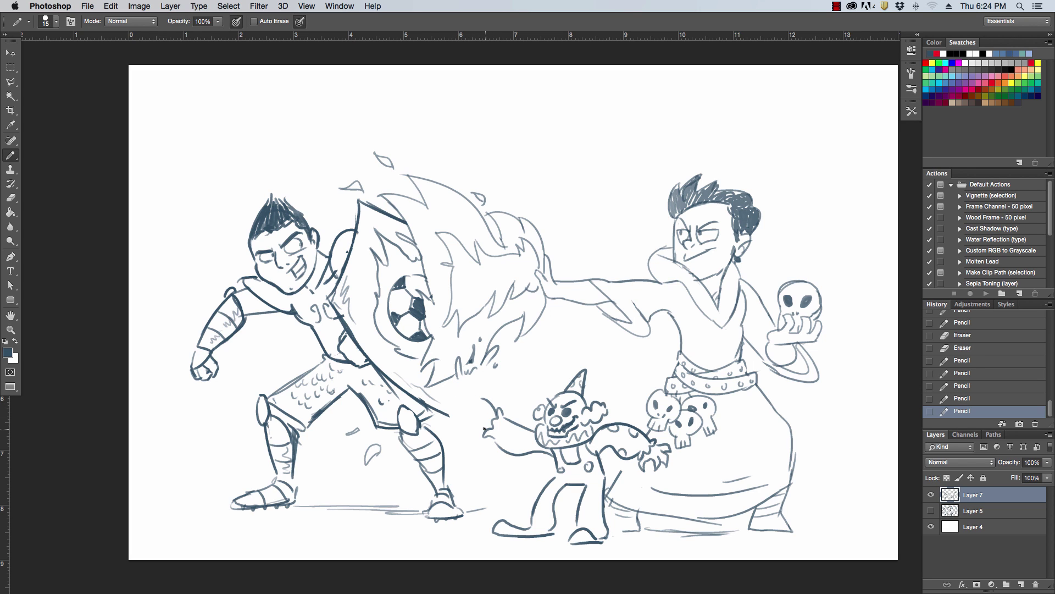
Draw a splattering pie shape in the clown's outstretched hand, bursting against the shield's lower end
left_click_drag(484, 429, 490, 390)
mouse_move(491, 390)
left_mouse_down()
mouse_move(495, 412)
mouse_move(503, 396)
mouse_move(493, 401)
mouse_move(493, 377)
mouse_move(502, 386)
mouse_move(491, 384)
mouse_move(465, 419)
mouse_move(460, 399)
mouse_move(494, 368)
left_mouse_up()
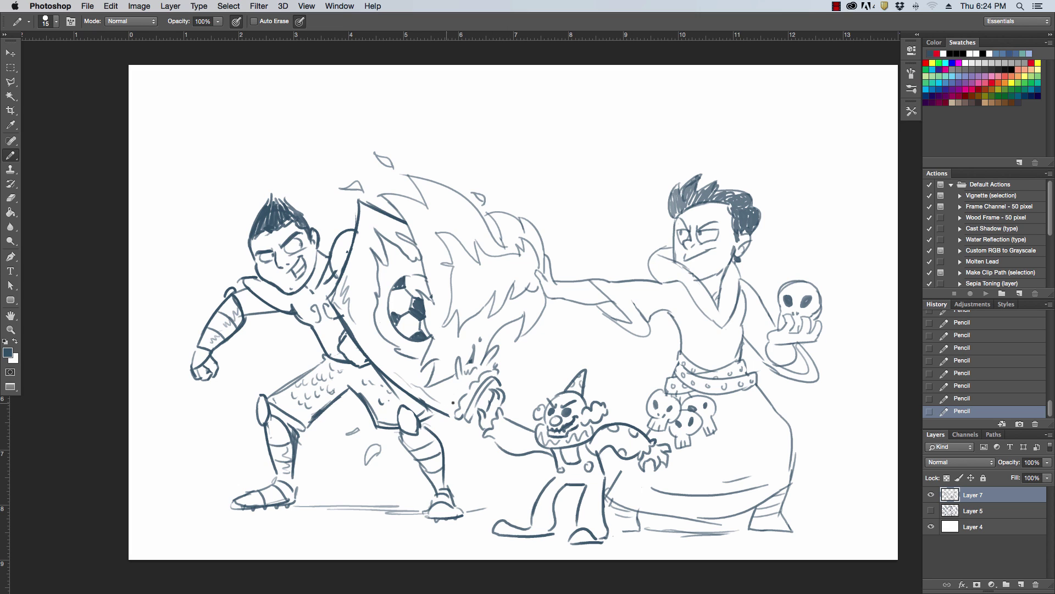
mouse_move(453, 403)
left_mouse_down()
mouse_move(446, 429)
mouse_move(451, 407)
left_mouse_up()
Redraw the clown's rear leg bent in a running stride, clear the robe lines around it, and add spots to the front sleeve
mouse_move(579, 492)
left_mouse_down()
mouse_move(572, 544)
mouse_move(605, 504)
mouse_move(613, 542)
left_mouse_up()
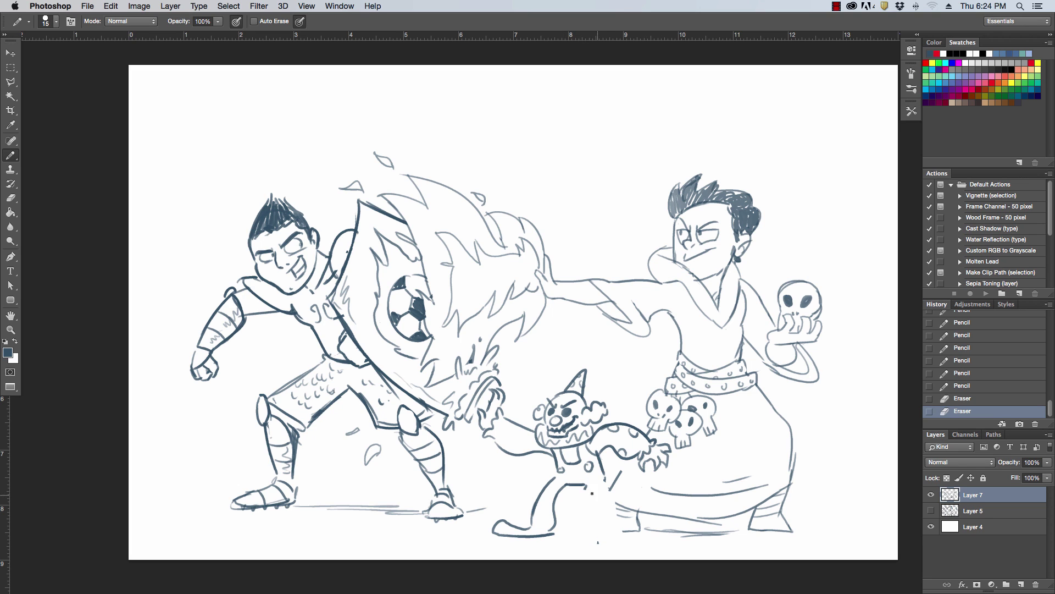
mouse_move(588, 485)
left_mouse_down()
mouse_move(623, 493)
mouse_move(603, 477)
mouse_move(611, 498)
mouse_move(635, 484)
mouse_move(626, 499)
mouse_move(641, 491)
mouse_move(634, 484)
mouse_move(609, 490)
mouse_move(641, 474)
left_mouse_up()
mouse_move(610, 514)
left_mouse_down()
mouse_move(640, 499)
mouse_move(660, 507)
mouse_move(649, 534)
mouse_move(667, 528)
mouse_move(657, 522)
mouse_move(662, 502)
mouse_move(638, 532)
mouse_move(609, 518)
mouse_move(615, 483)
mouse_move(631, 484)
mouse_move(655, 510)
mouse_move(653, 530)
left_mouse_up()
key("e")
left_click(672, 512)
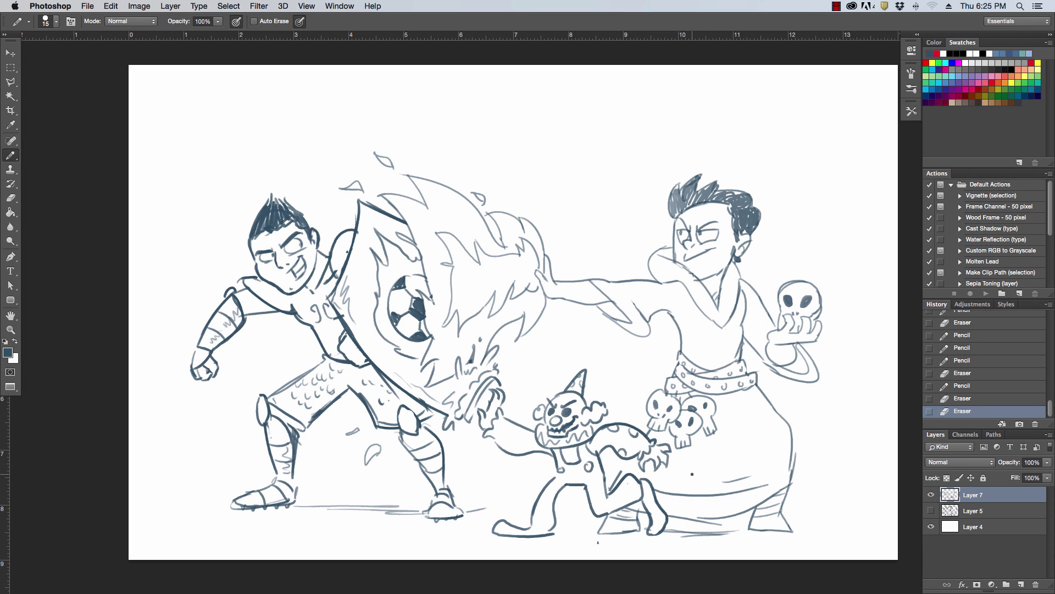
left_click_drag(534, 532, 555, 531)
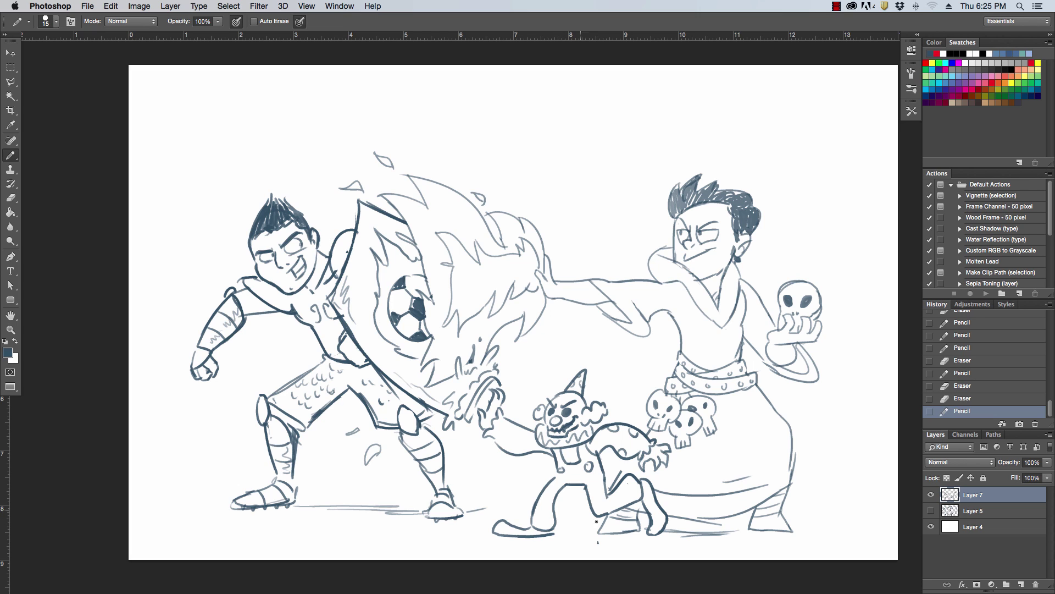
mouse_move(507, 423)
left_mouse_down()
mouse_move(520, 427)
mouse_move(515, 452)
mouse_move(532, 452)
mouse_move(494, 437)
left_mouse_up()
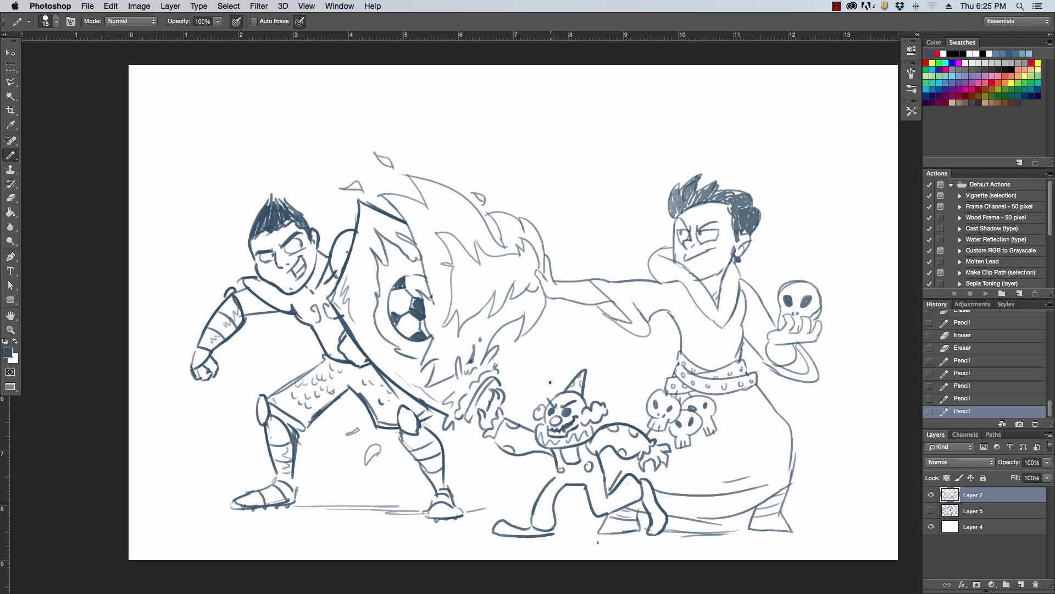
Scale the whole sketch to about 93% and move it to the lower middle of the canvas
key("v")
left_click_drag(193, 154, 235, 179)
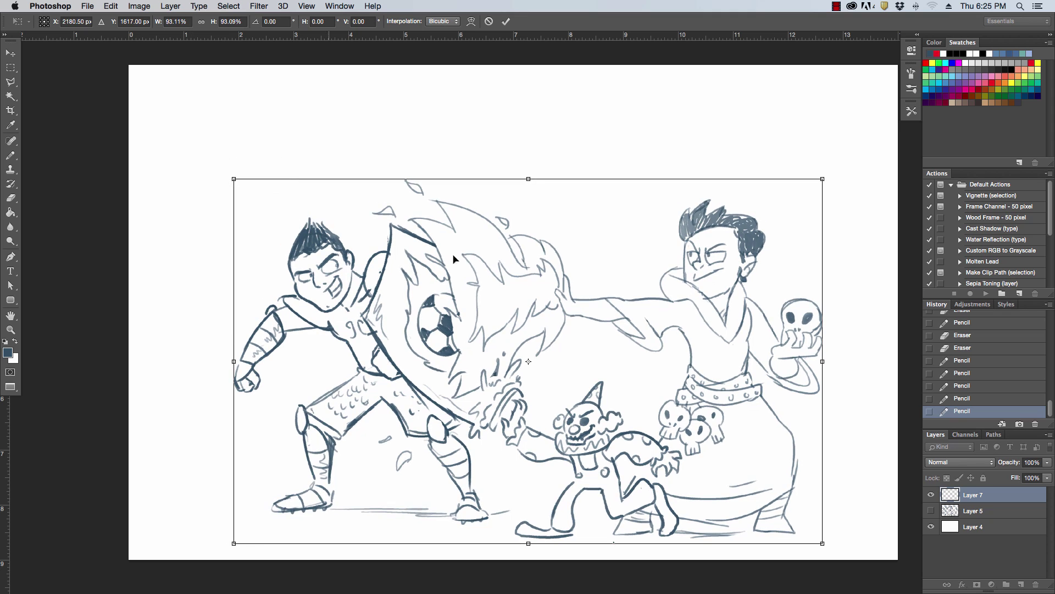
left_click_drag(601, 388, 571, 396)
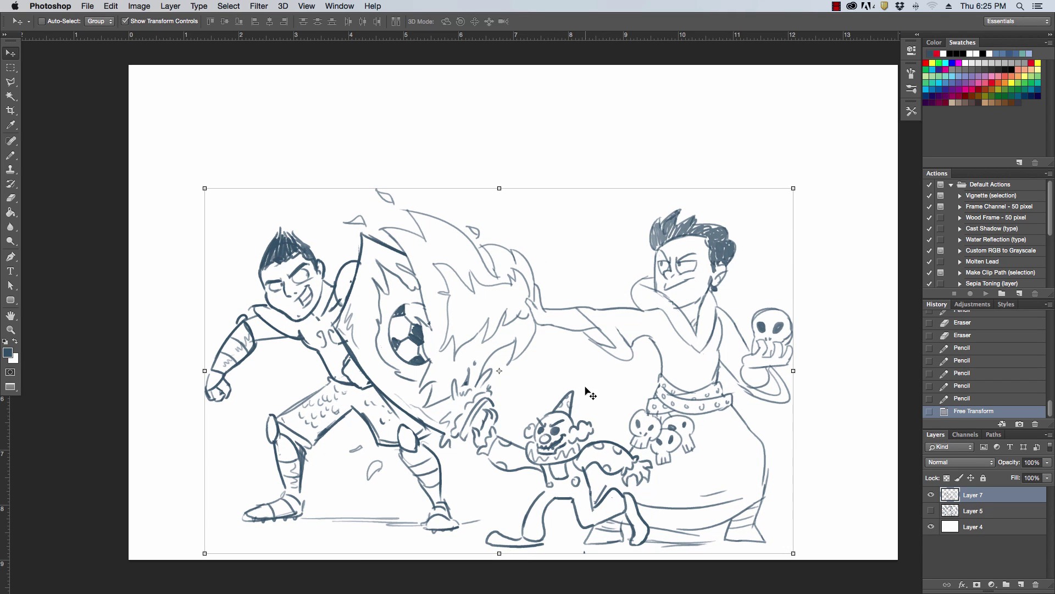
Outline a large building behind the characters with straight side walls, a sloping roof, and a raised peaked gable at the centre
key("Return")
key("b")
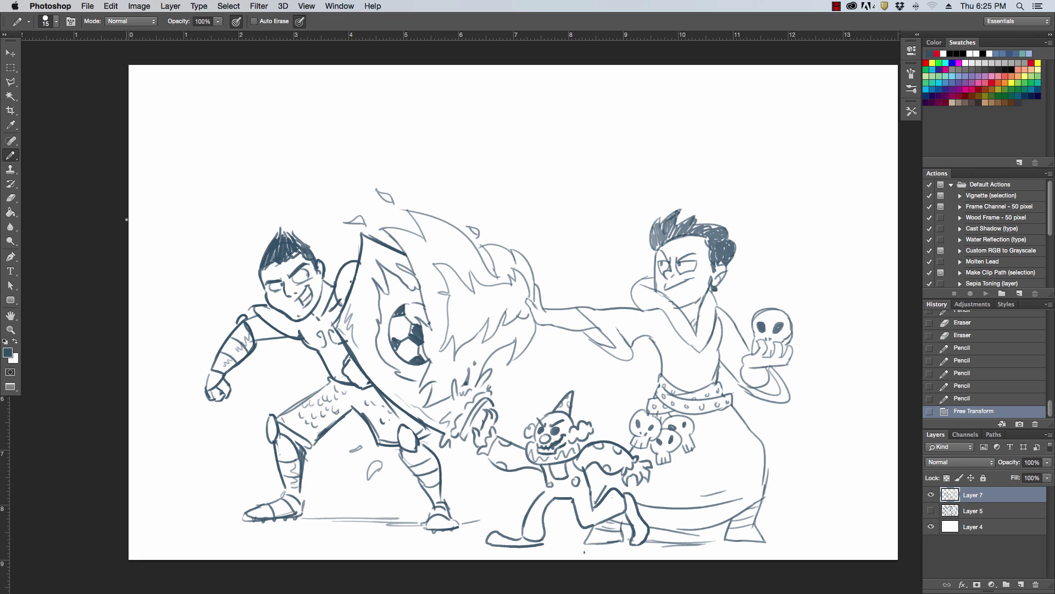
left_click(163, 205)
left_click_drag(163, 205, 163, 481)
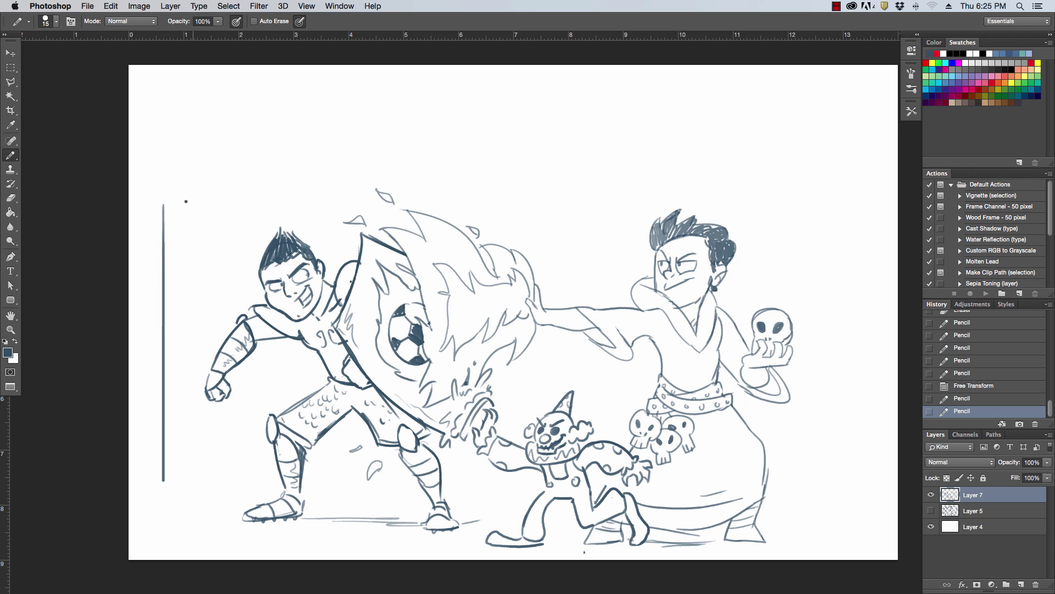
left_click_drag(161, 205, 443, 138)
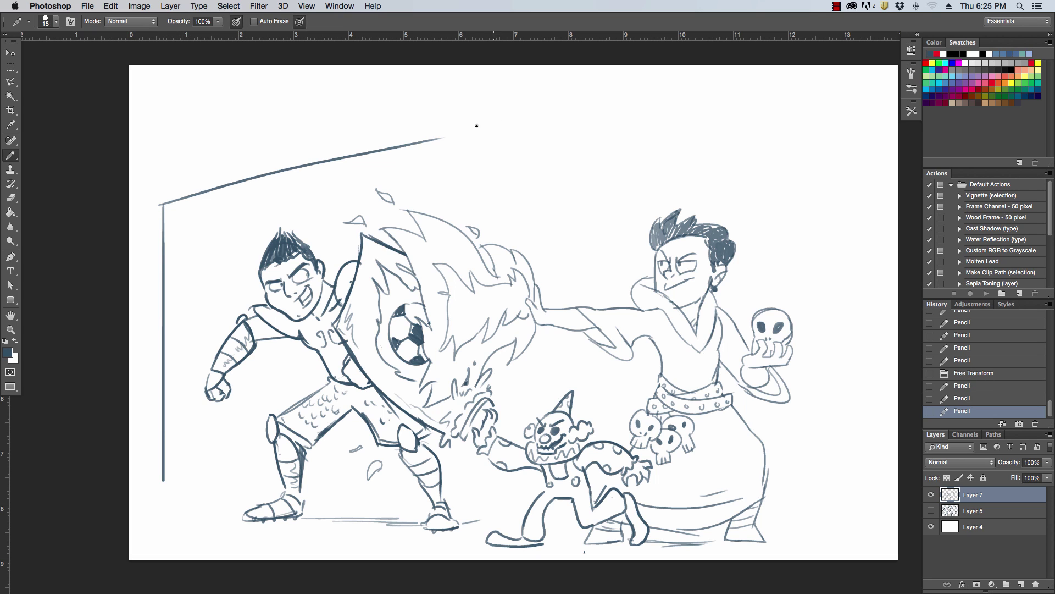
left_click(445, 104)
mouse_move(441, 101)
left_mouse_down()
mouse_move(442, 134)
mouse_move(485, 76)
mouse_move(464, 89)
mouse_move(502, 69)
mouse_move(572, 100)
mouse_move(566, 129)
mouse_move(844, 231)
left_mouse_up()
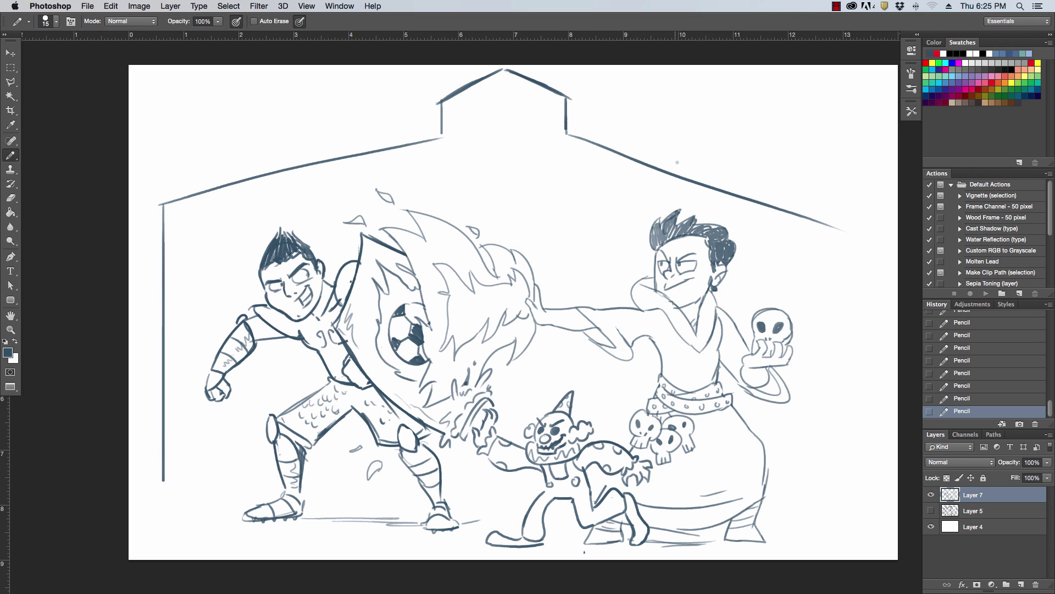
key("super+z")
mouse_move(569, 131)
left_mouse_down()
mouse_move(853, 209)
mouse_move(854, 514)
left_mouse_up()
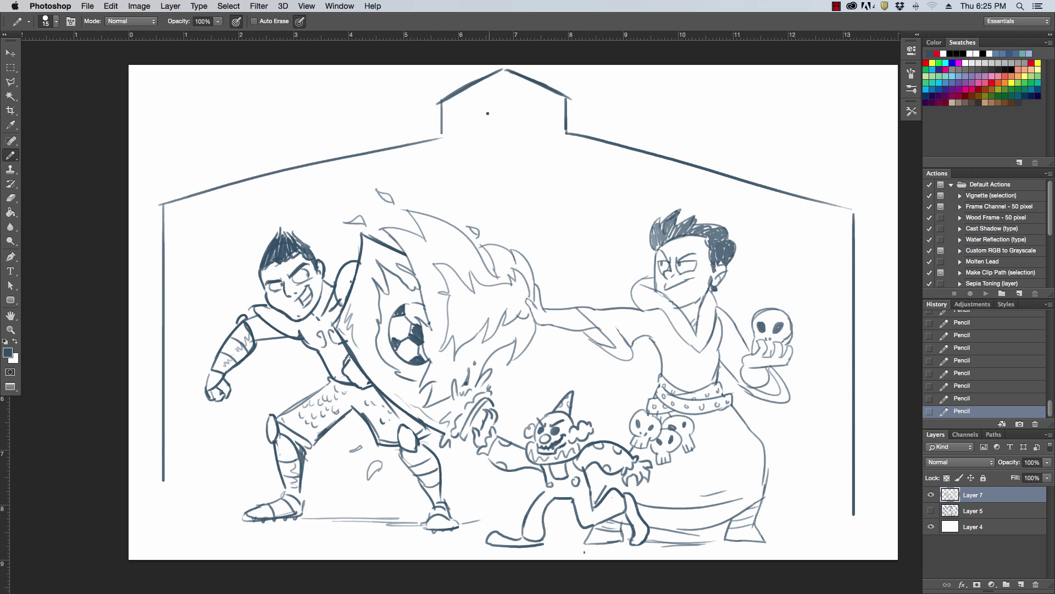
Draw a round soccer-ball skull emblem with two curved horns inside the building's central gable
mouse_move(503, 87)
left_mouse_down()
mouse_move(485, 104)
mouse_move(524, 107)
mouse_move(524, 119)
mouse_move(500, 105)
left_mouse_up()
key("super+z")
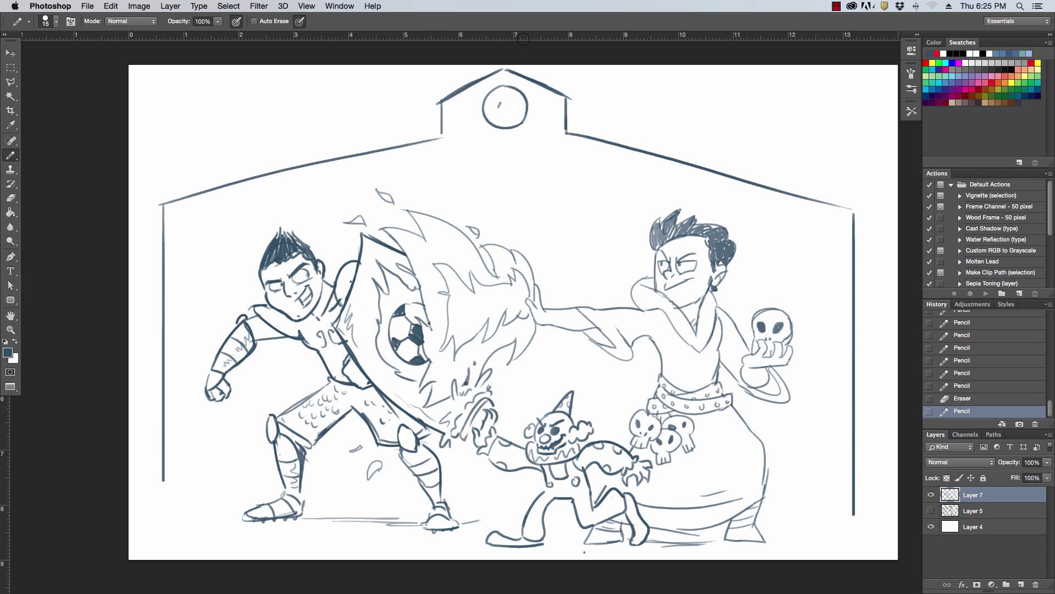
left_click_drag(499, 103, 496, 105)
left_click(498, 106)
mouse_move(493, 104)
left_mouse_down()
mouse_move(519, 106)
mouse_move(495, 98)
mouse_move(496, 90)
mouse_move(518, 99)
mouse_move(516, 90)
mouse_move(500, 109)
mouse_move(513, 108)
mouse_move(503, 123)
mouse_move(517, 120)
mouse_move(496, 113)
left_mouse_up()
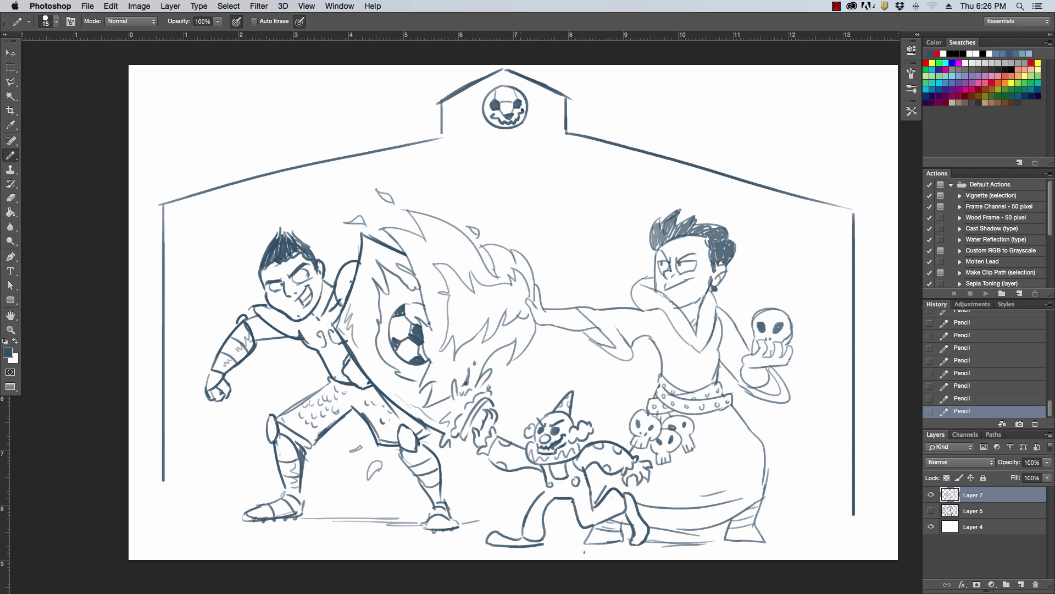
mouse_move(484, 86)
left_mouse_down()
mouse_move(471, 98)
mouse_move(483, 107)
mouse_move(541, 87)
mouse_move(543, 97)
left_mouse_up()
Draw an arched opening with a hanging bell below the horned skull emblem
mouse_move(470, 170)
left_mouse_down()
mouse_move(485, 144)
mouse_move(521, 137)
mouse_move(548, 150)
mouse_move(550, 178)
left_mouse_up()
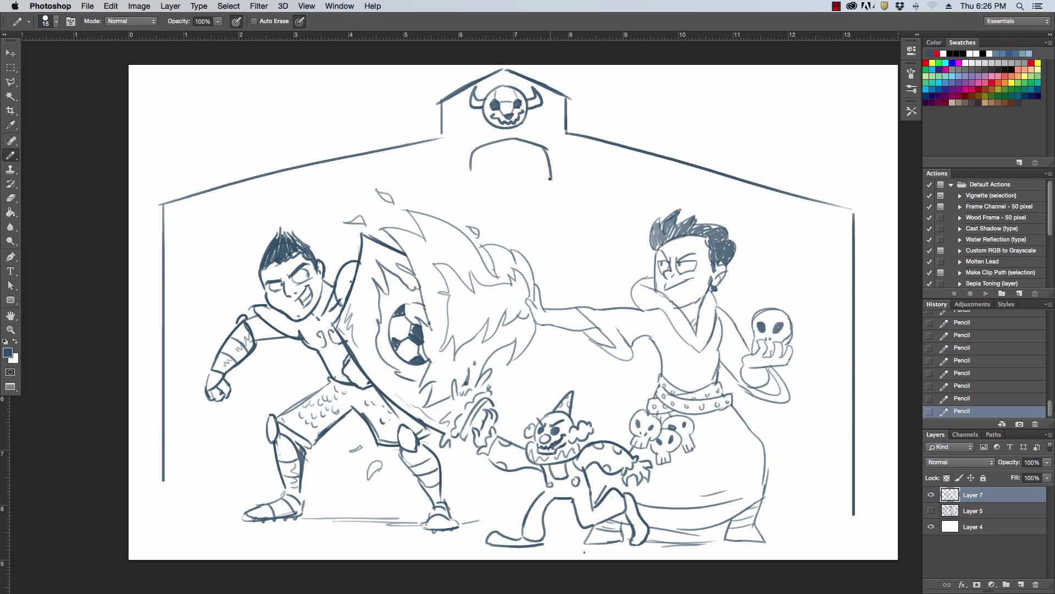
mouse_move(507, 147)
left_mouse_down()
mouse_move(501, 175)
mouse_move(497, 167)
mouse_move(502, 176)
mouse_move(524, 163)
mouse_move(530, 174)
mouse_move(517, 176)
mouse_move(513, 142)
mouse_move(472, 203)
mouse_move(548, 201)
left_mouse_up()
key("super+z")
left_click_drag(549, 160, 554, 201)
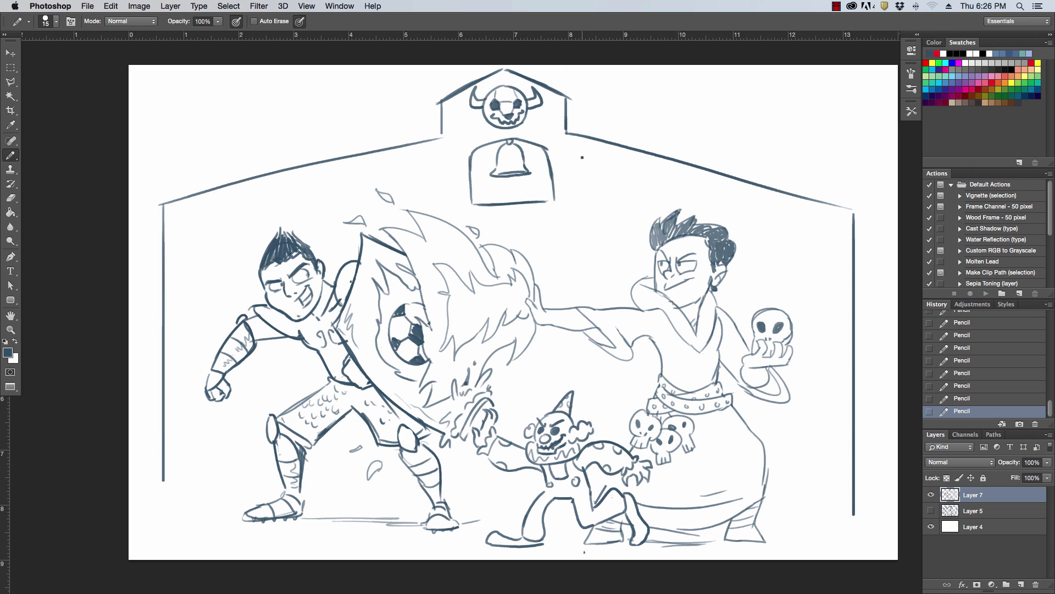
Draw a narrow tower with a pointed roof and a small arched window rising from the roof behind the warrior
left_click_drag(230, 102, 237, 186)
key("super+z")
left_click_drag(230, 100, 236, 186)
key("super+z")
left_click_drag(227, 99, 228, 182)
left_click_drag(260, 104, 260, 163)
mouse_move(226, 99)
left_mouse_down()
mouse_move(262, 101)
mouse_move(249, 64)
mouse_move(261, 99)
mouse_move(245, 115)
mouse_move(265, 100)
mouse_move(248, 64)
mouse_move(262, 98)
mouse_move(243, 69)
mouse_move(261, 98)
mouse_move(243, 70)
mouse_move(227, 104)
mouse_move(260, 113)
left_mouse_up()
key("e")
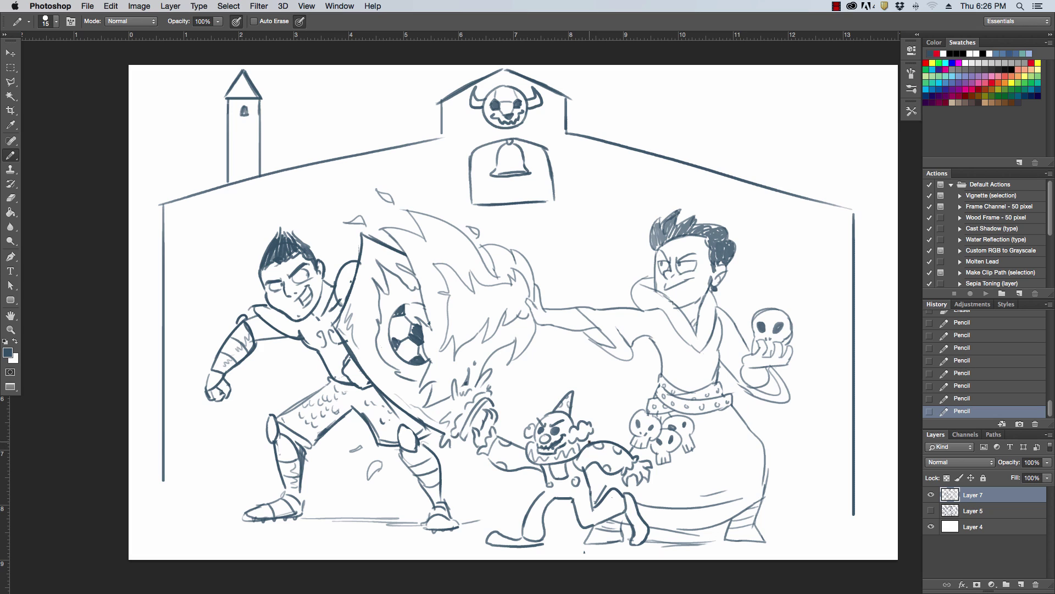
Draw a matching tower above the sorcerer with a small dark window and a symmetrical pointed roof with overhanging eaves
left_click_drag(731, 177, 733, 117)
mouse_move(770, 187)
left_mouse_down()
mouse_move(775, 115)
mouse_move(746, 78)
left_mouse_up()
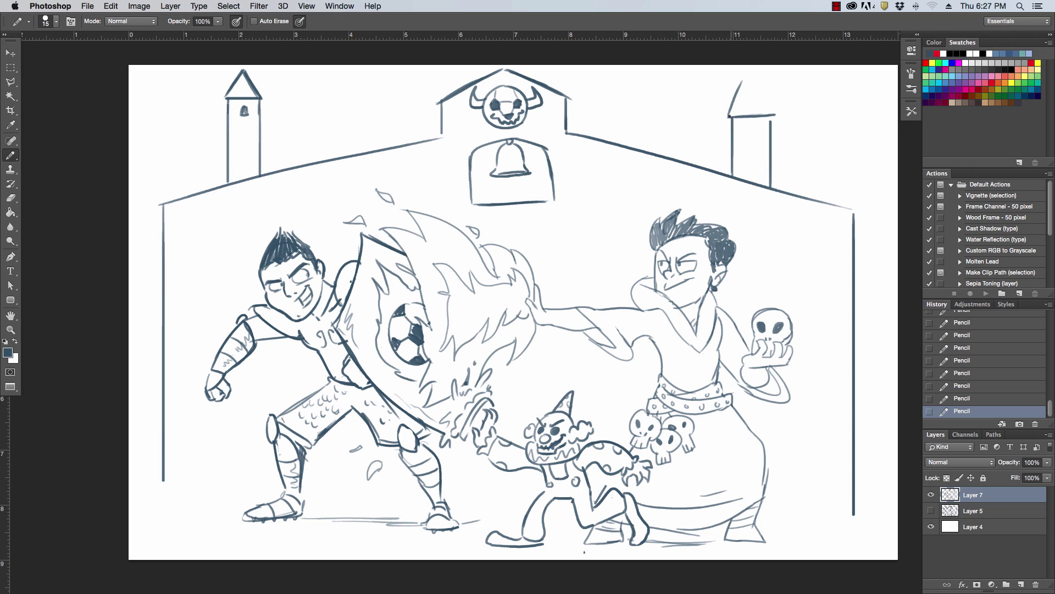
mouse_move(730, 117)
left_mouse_down()
mouse_move(748, 76)
mouse_move(776, 109)
mouse_move(752, 131)
left_mouse_up()
mouse_move(762, 82)
left_mouse_down()
mouse_move(779, 108)
mouse_move(721, 114)
mouse_move(751, 75)
left_mouse_up()
left_click_drag(730, 118, 750, 75)
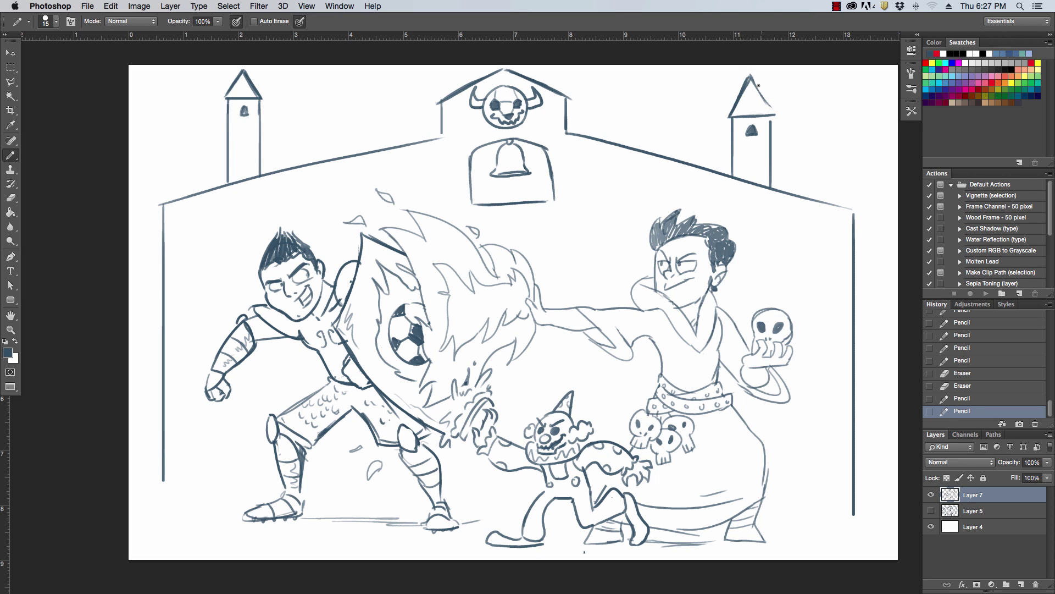
mouse_move(781, 118)
left_mouse_down()
mouse_move(752, 77)
mouse_move(776, 113)
left_mouse_up()
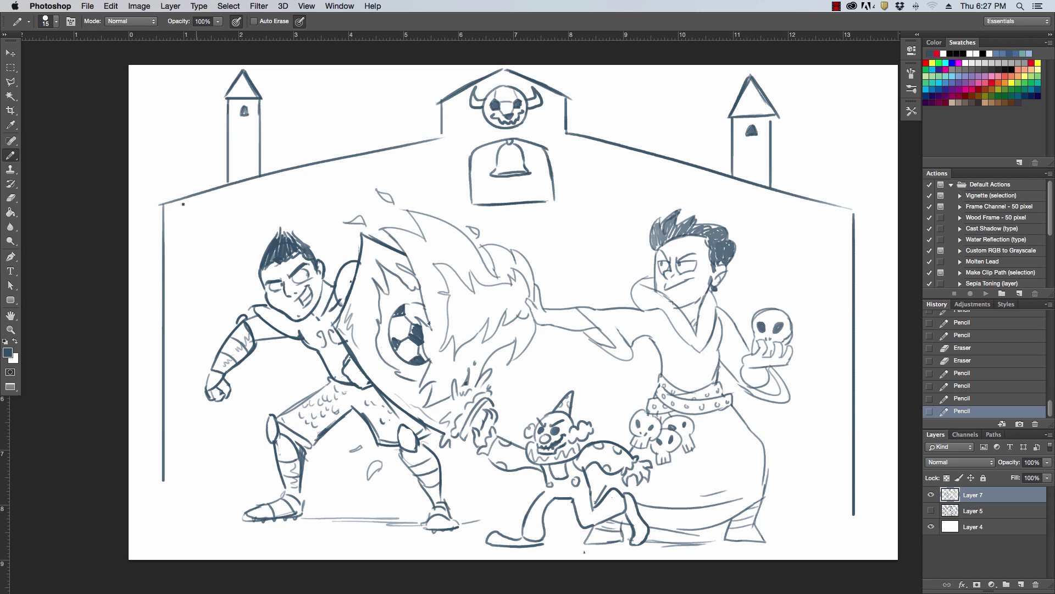
Draw scalloped bushes sloping down from both canvas edges at the feet of the building's side walls
mouse_move(165, 472)
left_mouse_down()
mouse_move(163, 502)
mouse_move(163, 462)
mouse_move(201, 464)
mouse_move(203, 476)
mouse_move(164, 471)
mouse_move(163, 501)
mouse_move(229, 499)
left_mouse_up()
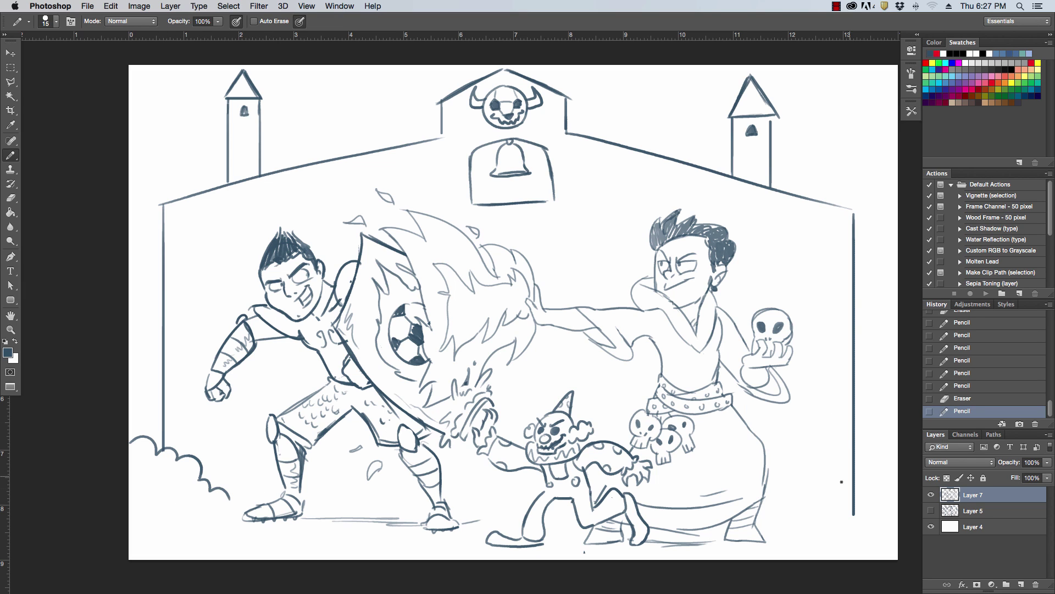
left_click_drag(819, 504, 897, 459)
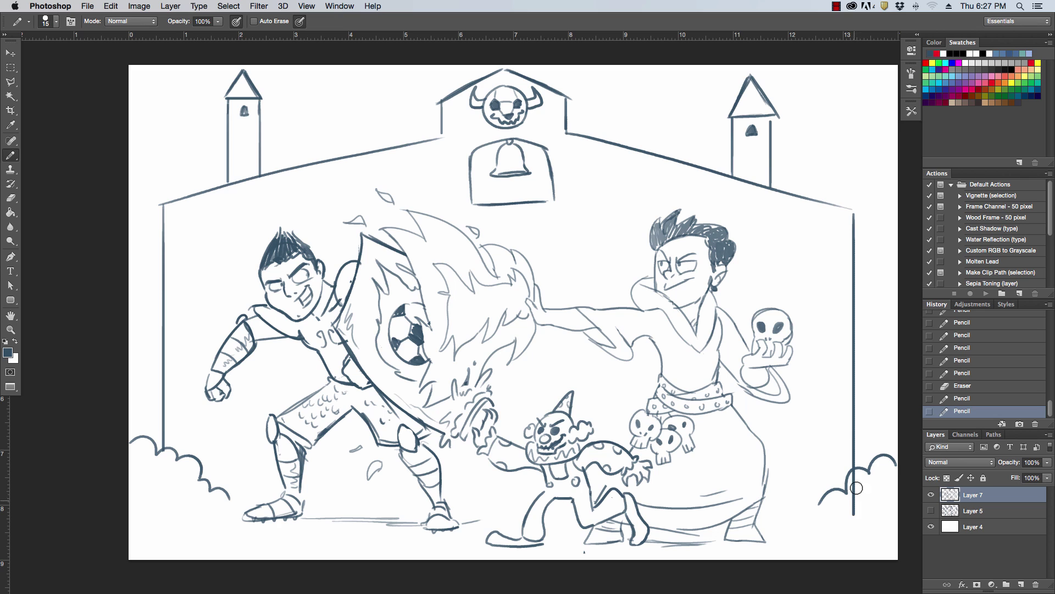
mouse_move(854, 514)
left_mouse_down()
mouse_move(857, 479)
mouse_move(816, 518)
mouse_move(799, 519)
left_mouse_up()
key("ctrl+z")
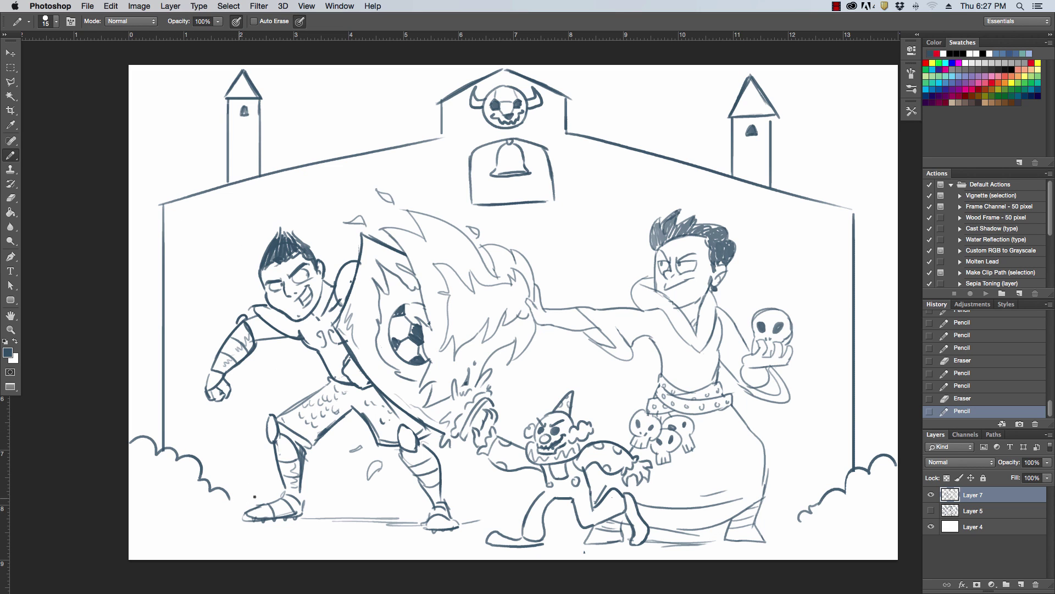
Add grass tufts beside both bushes and redraw the upper outline of the bush beside the sorcerer
mouse_move(236, 500)
left_mouse_down()
mouse_move(264, 498)
mouse_move(237, 509)
mouse_move(252, 502)
left_mouse_up()
key("super+z")
mouse_move(774, 513)
left_mouse_down()
mouse_move(780, 530)
mouse_move(841, 521)
left_mouse_up()
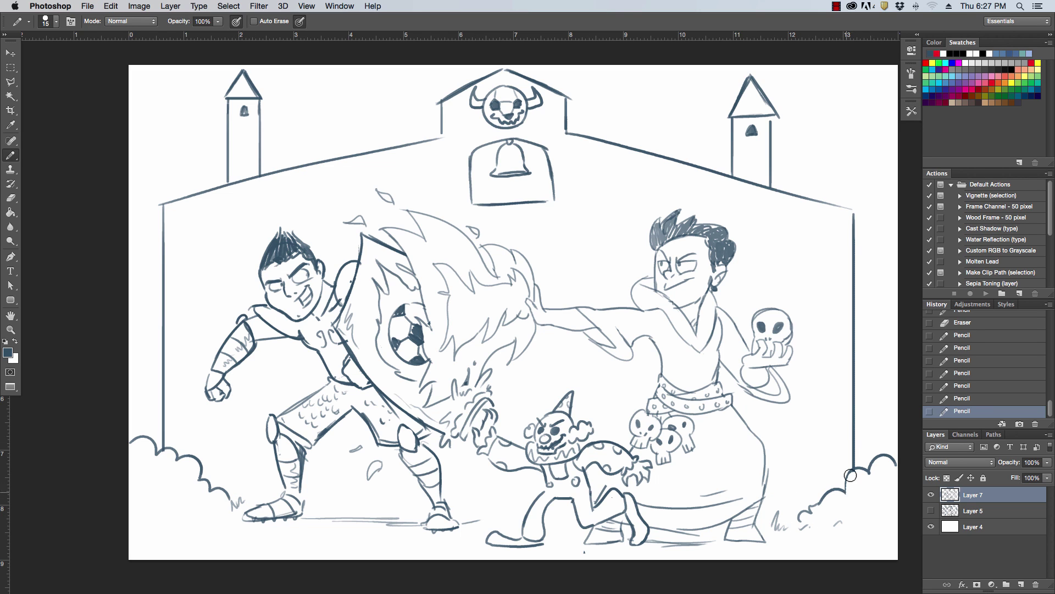
mouse_move(841, 483)
left_mouse_down()
mouse_move(870, 481)
mouse_move(896, 463)
left_mouse_up()
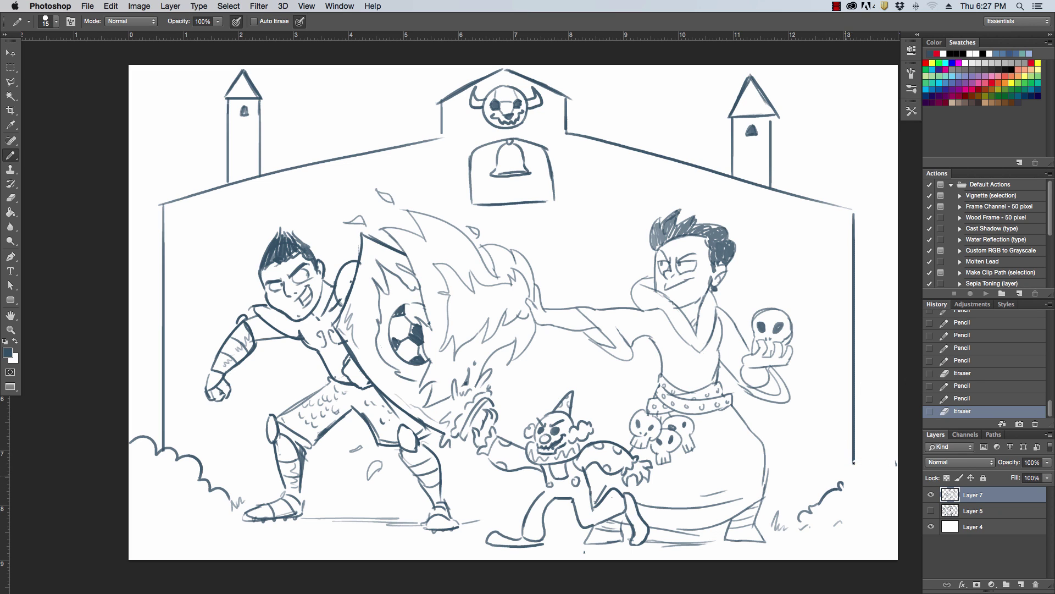
left_click_drag(844, 488, 898, 444)
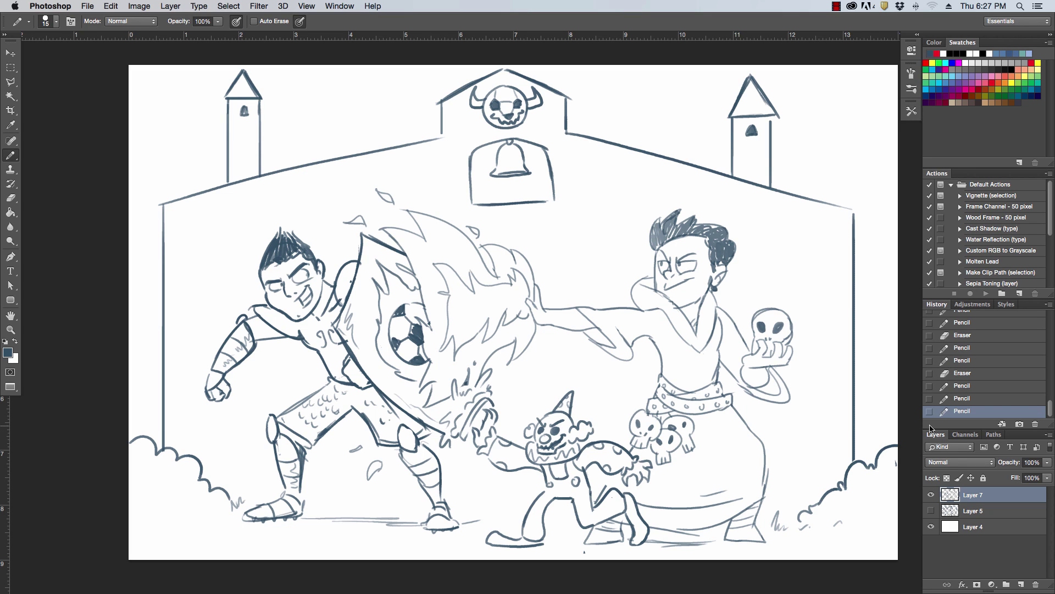
Shorten the bell's arched opening by erasing its lower part and redrawing the sides and a straight, higher base line
mouse_move(468, 205)
left_mouse_down()
mouse_move(589, 190)
mouse_move(461, 207)
mouse_move(507, 202)
left_mouse_up()
left_click_drag(572, 198, 469, 194)
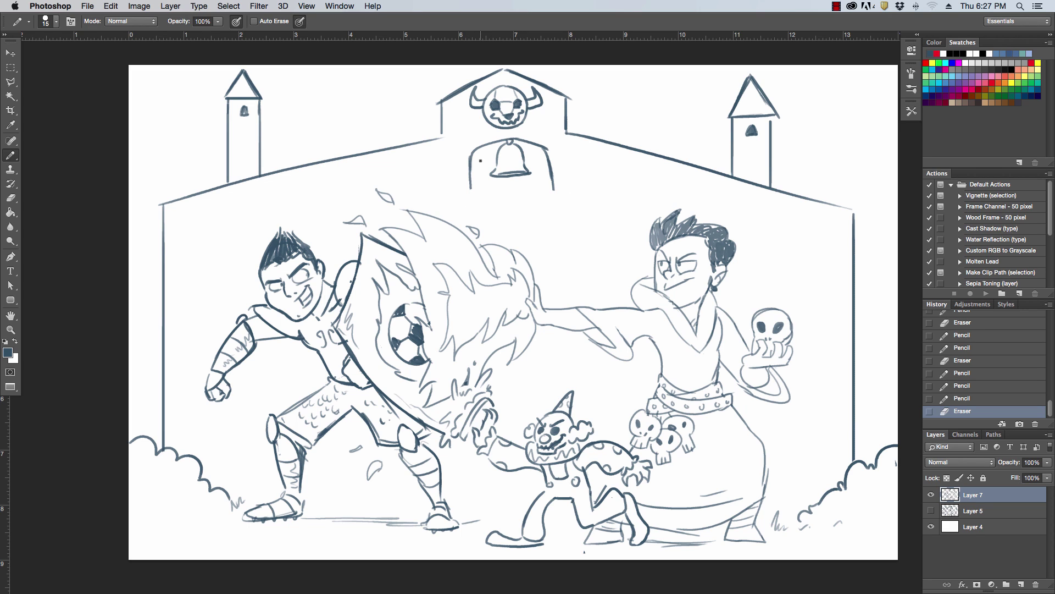
left_click_drag(471, 157, 471, 191)
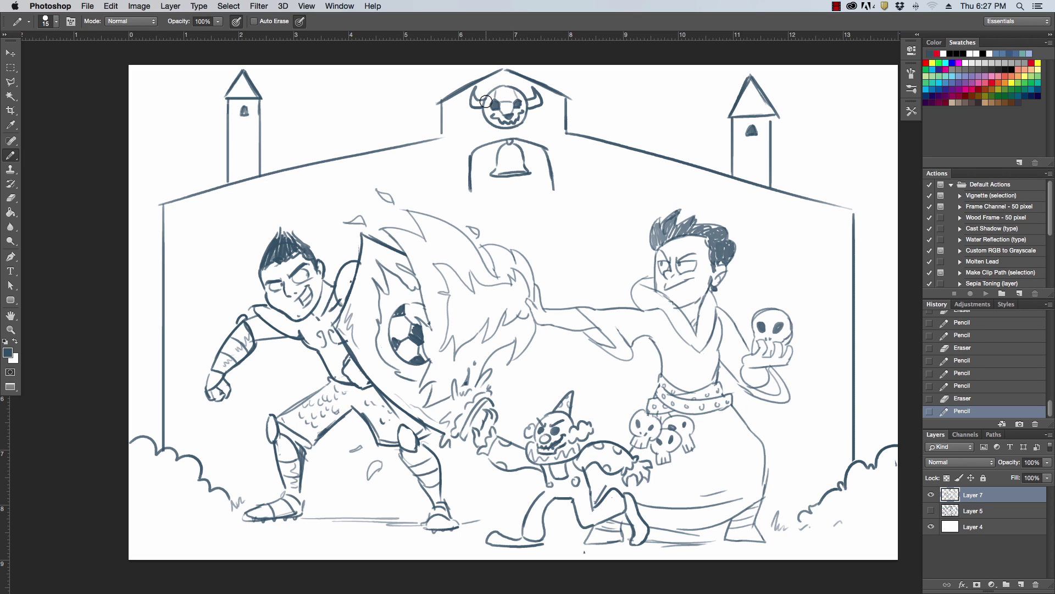
left_click_drag(468, 149, 465, 182)
left_click_drag(559, 165, 554, 192)
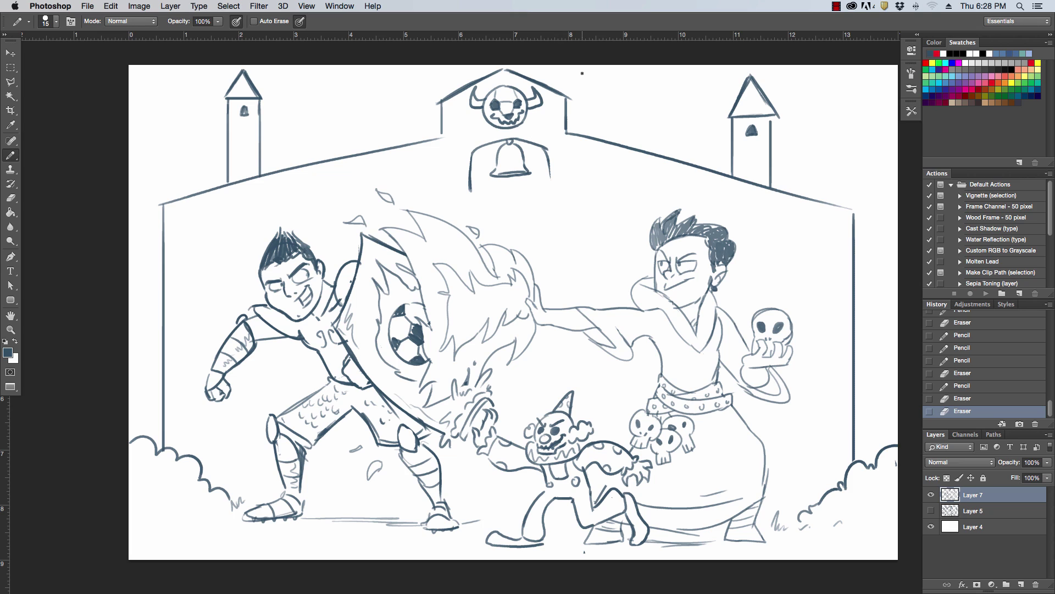
left_click_drag(470, 191, 554, 189)
mouse_move(547, 148)
left_mouse_down()
mouse_move(552, 187)
mouse_move(558, 166)
left_mouse_up()
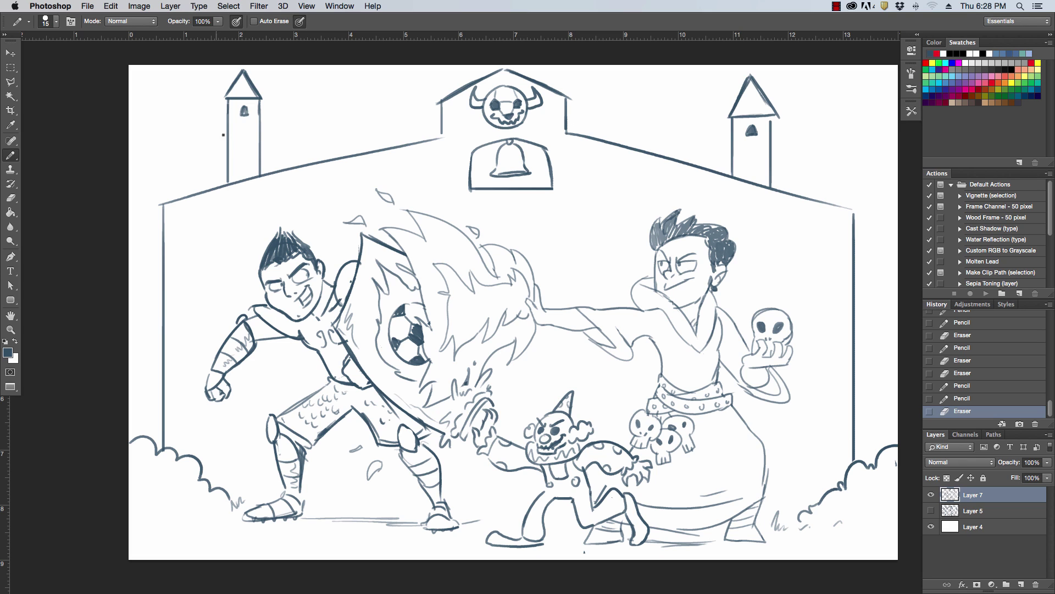
Draw thin tilted rings around the two towers, add a clapper to the bell, and touch up the lines beside the clown's rear leg
mouse_move(223, 135)
left_mouse_down()
mouse_move(249, 144)
mouse_move(250, 108)
mouse_move(276, 101)
mouse_move(227, 88)
left_mouse_up()
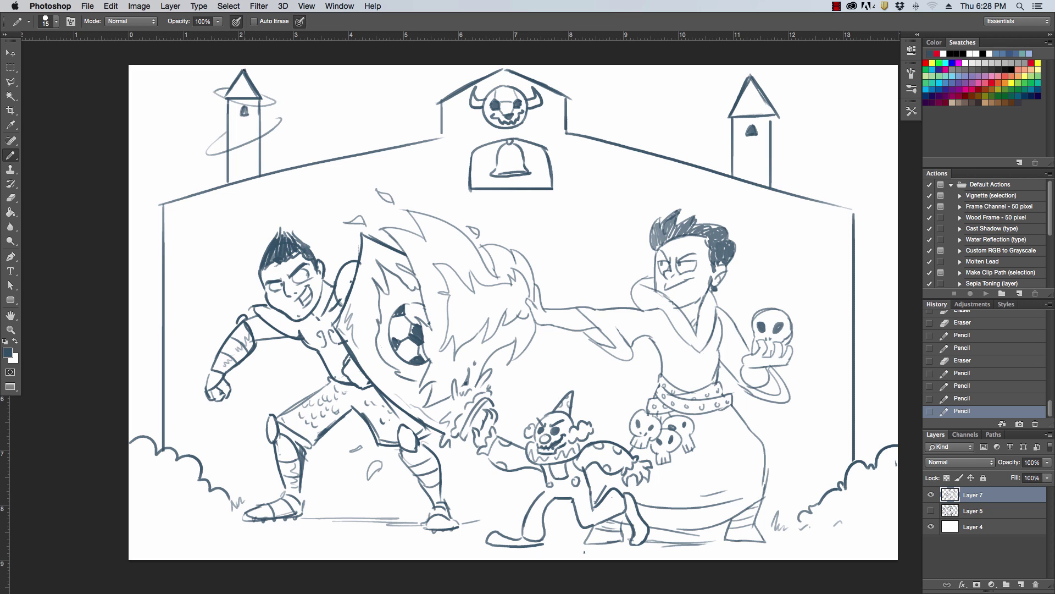
left_click_drag(709, 141, 783, 129)
left_click_drag(498, 71, 548, 89)
left_click_drag(509, 174, 513, 182)
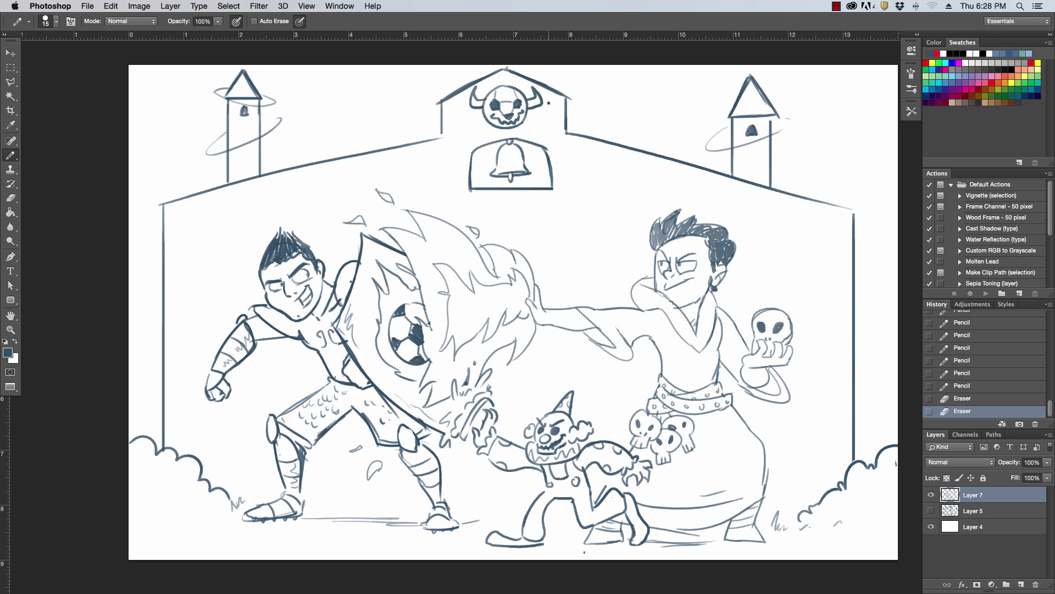
left_click_drag(605, 487, 621, 472)
key("super+minus")
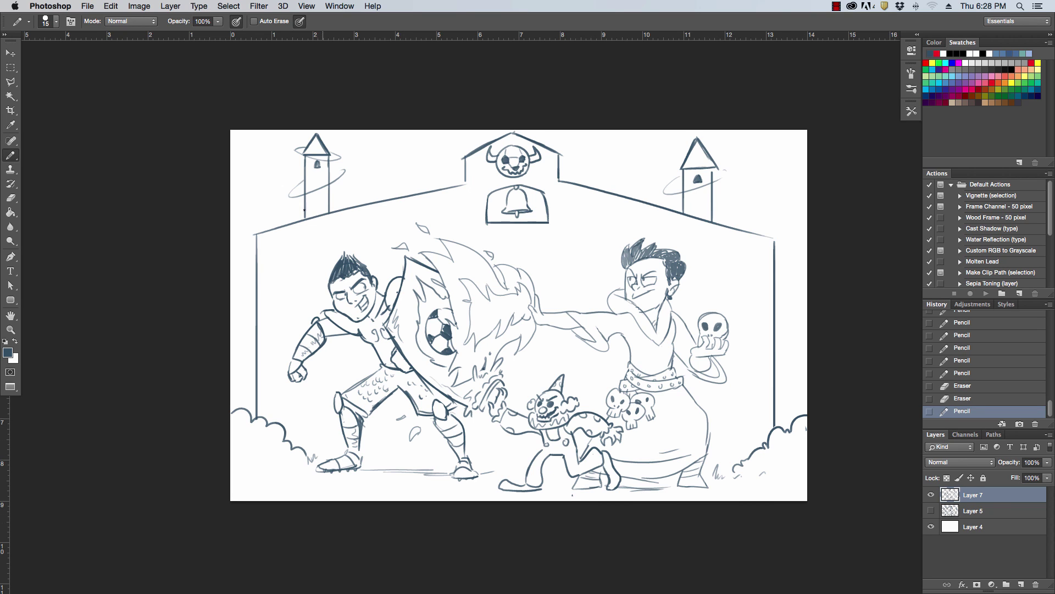
key("v")
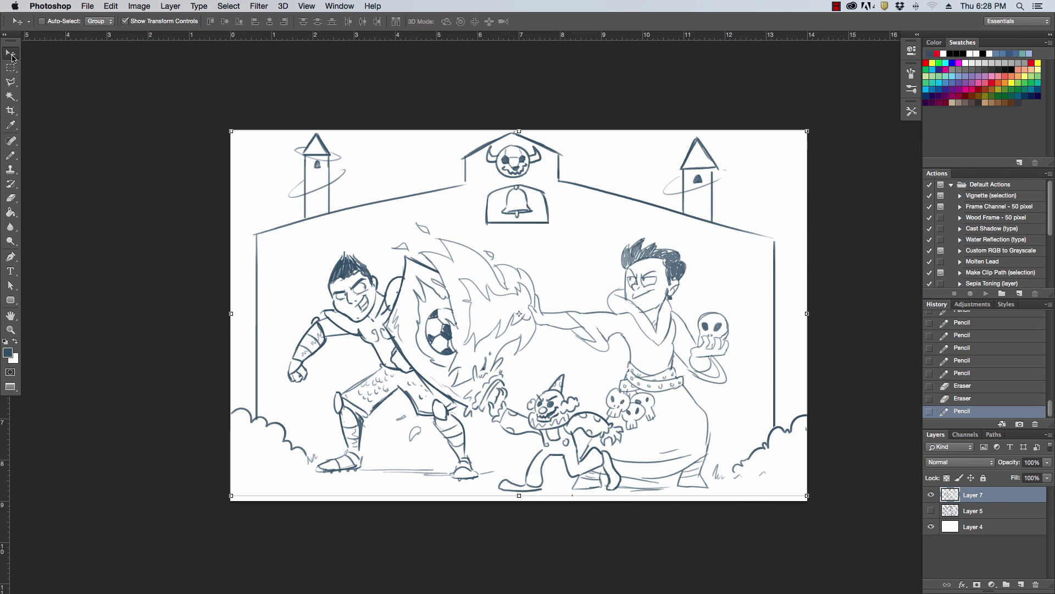
left_click(837, 6)
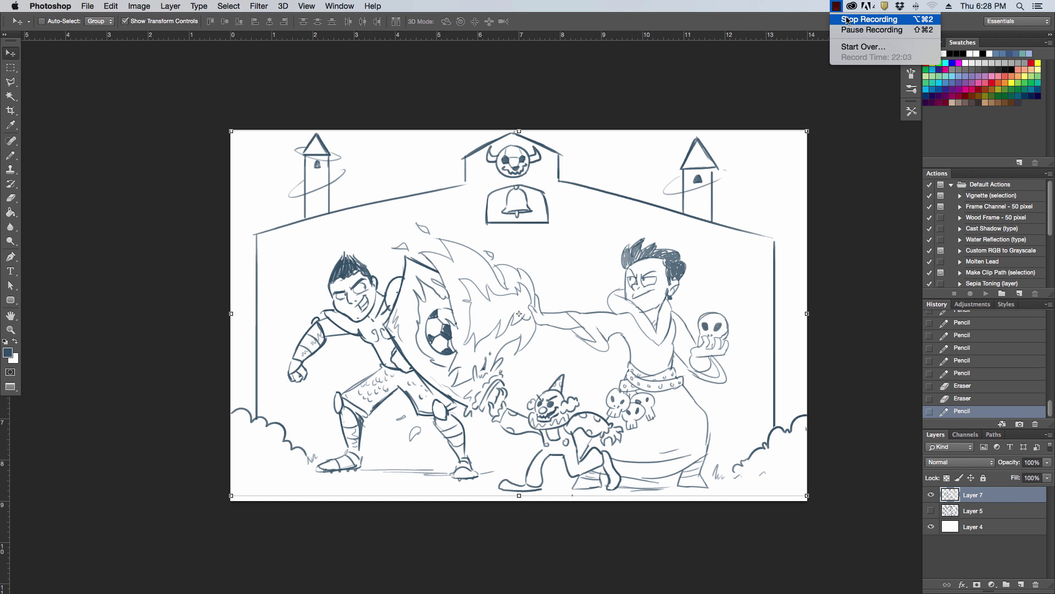